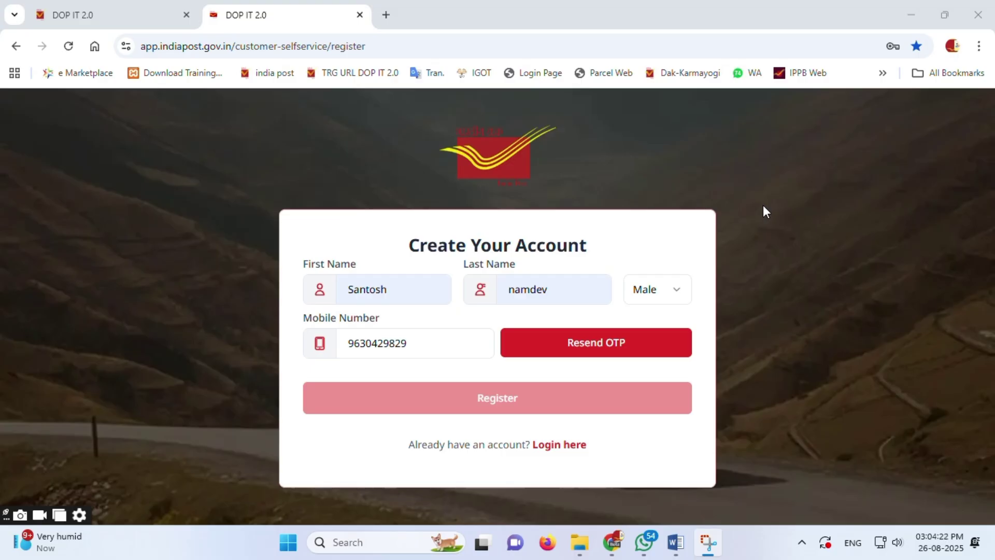
Step: Request a fresh mobile OTP and verify it to unlock the email and address fields
{"action": "left_click", "coordinate": [610, 345]}
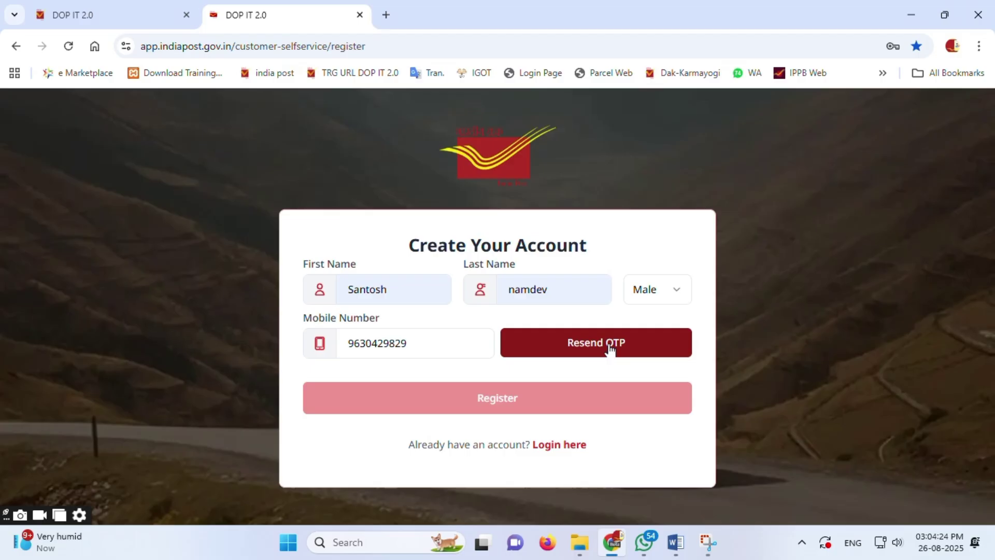
{"action": "left_click", "coordinate": [392, 374]}
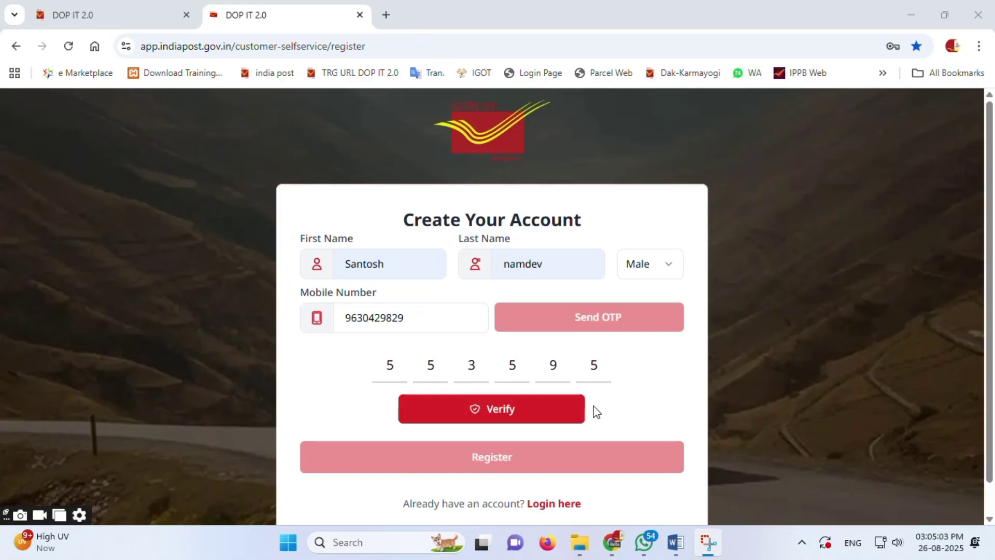
{"action": "left_click", "coordinate": [506, 415]}
Step: Autofill the email and saved address, then replace the house/building entry with the new one
{"action": "scroll", "coordinate": [570, 348], "scroll_direction": "down", "scroll_amount": 3}
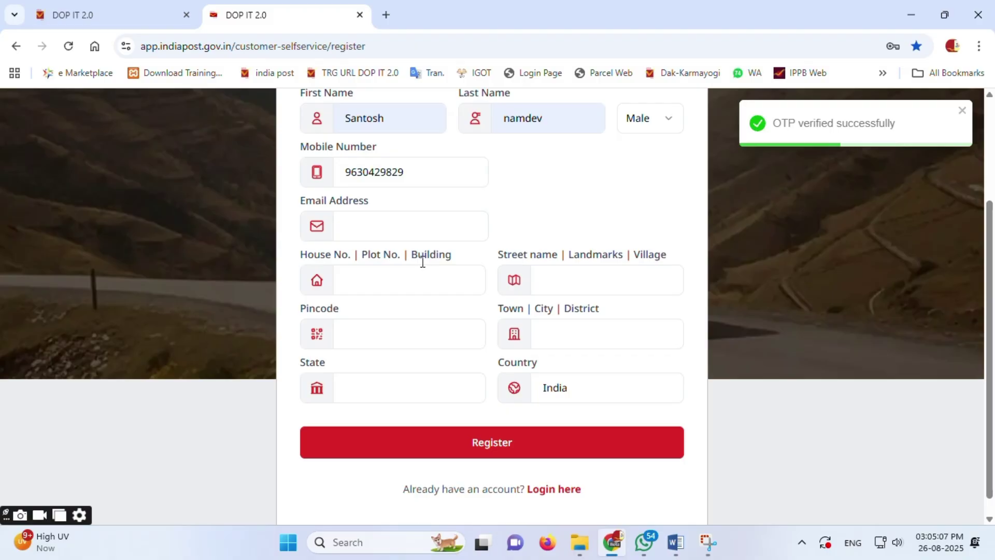
{"action": "left_click", "coordinate": [415, 225]}
{"action": "left_click", "coordinate": [453, 270]}
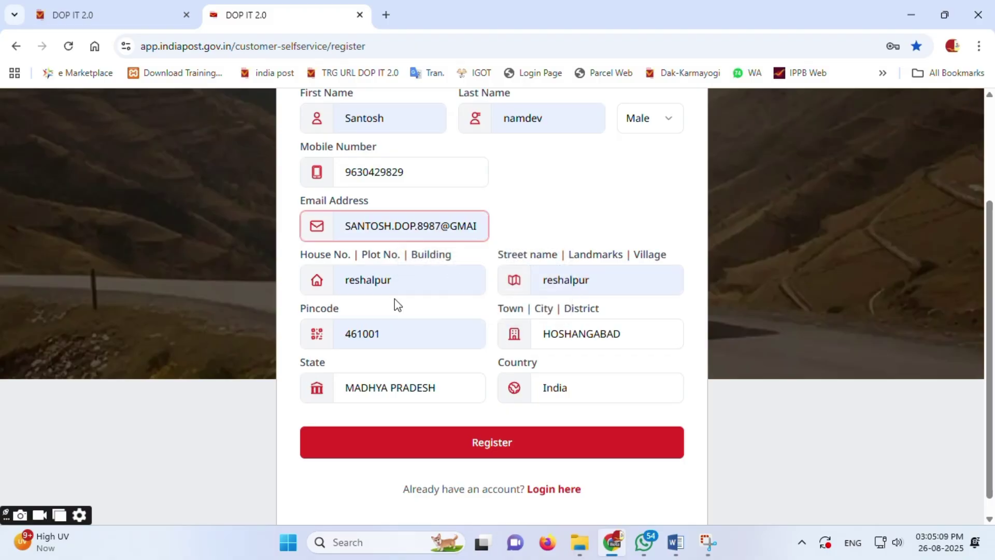
{"action": "left_click_drag", "start_coordinate": [400, 288], "coordinate": [328, 284]}
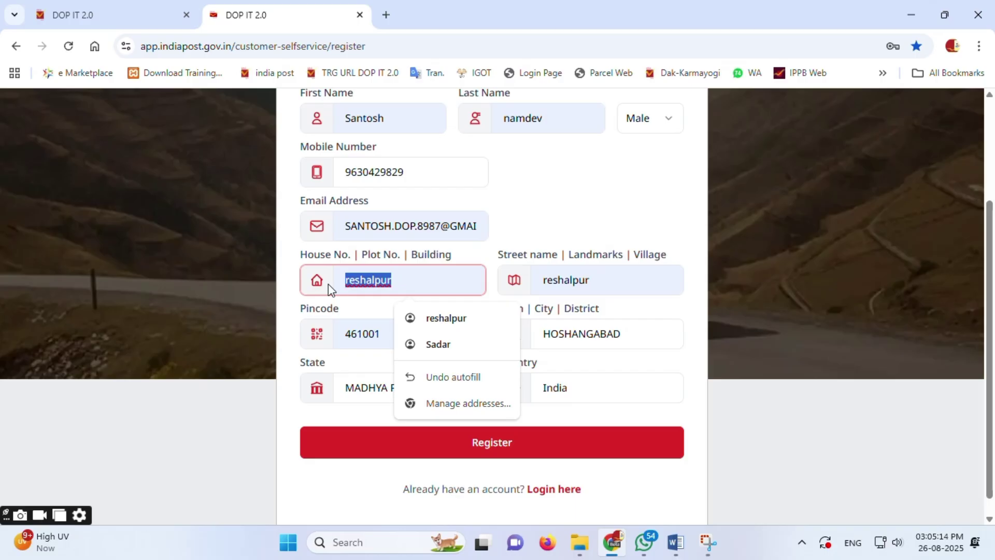
{"action": "type", "text": "Mail r"}
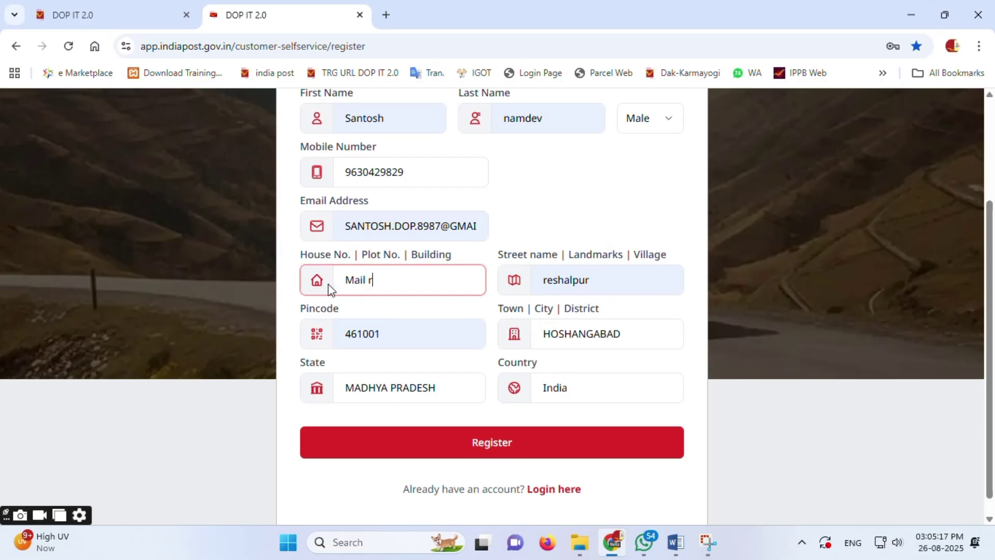
{"action": "type", "text": "oad"}
Step: Re-enter the street name and pincode, then submit the registration
{"action": "key", "text": "Tab"}
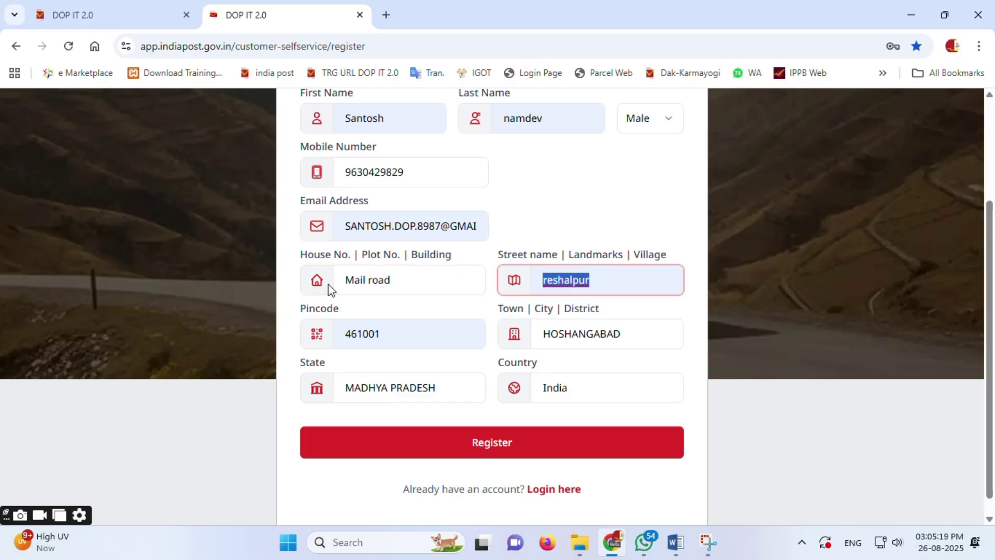
{"action": "key", "text": "BackSpace"}
{"action": "type", "text": "Nar"}
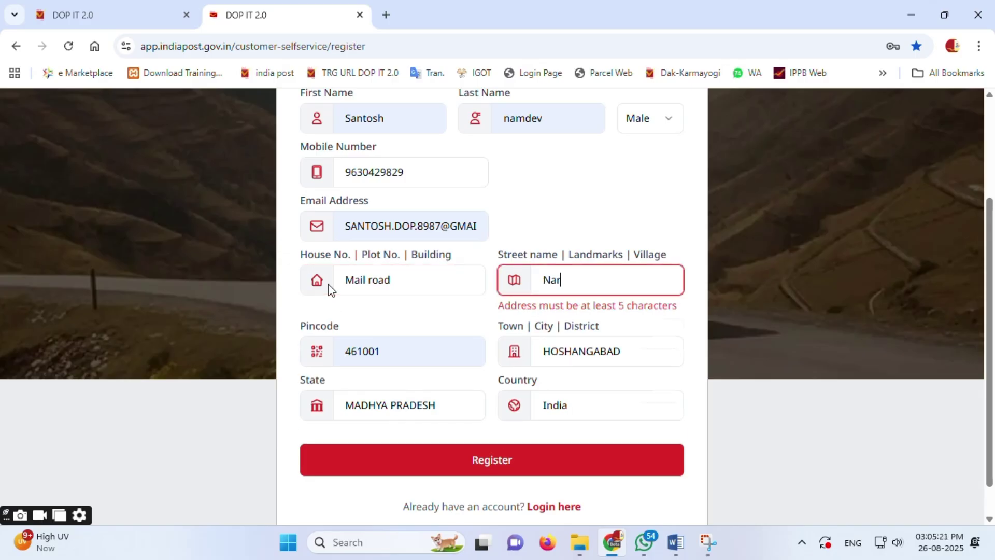
{"action": "type", "text": "madapuram"}
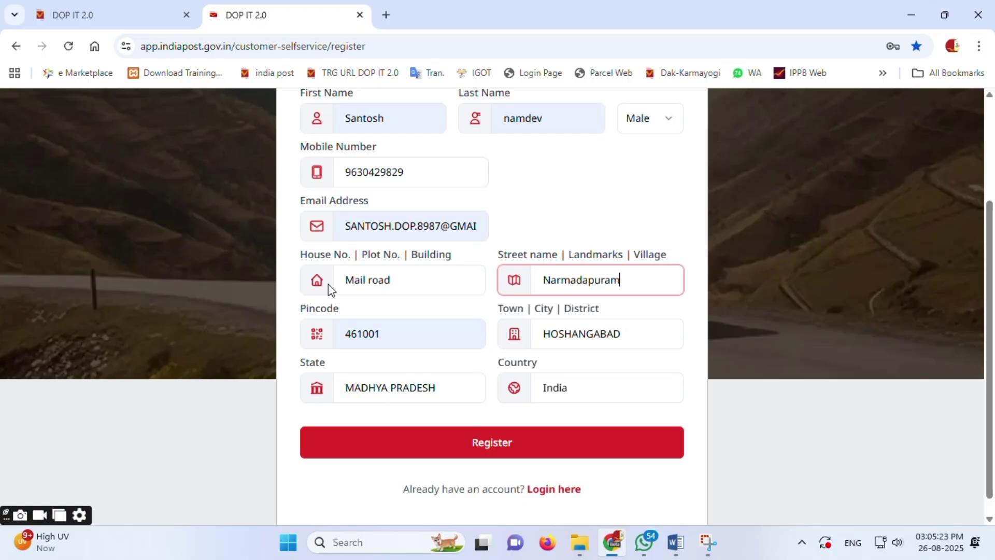
{"action": "key", "text": "Tab"}
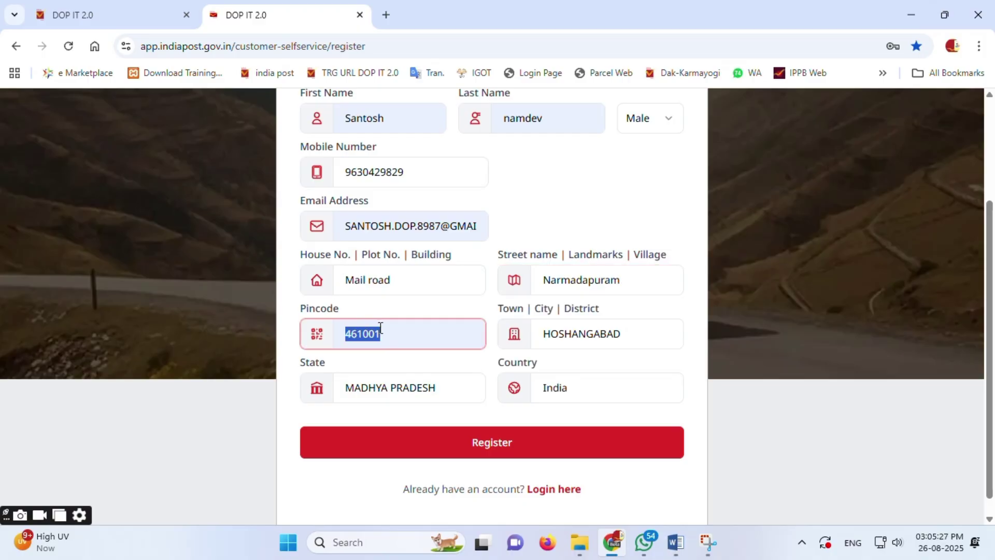
{"action": "key", "text": "BackSpace"}
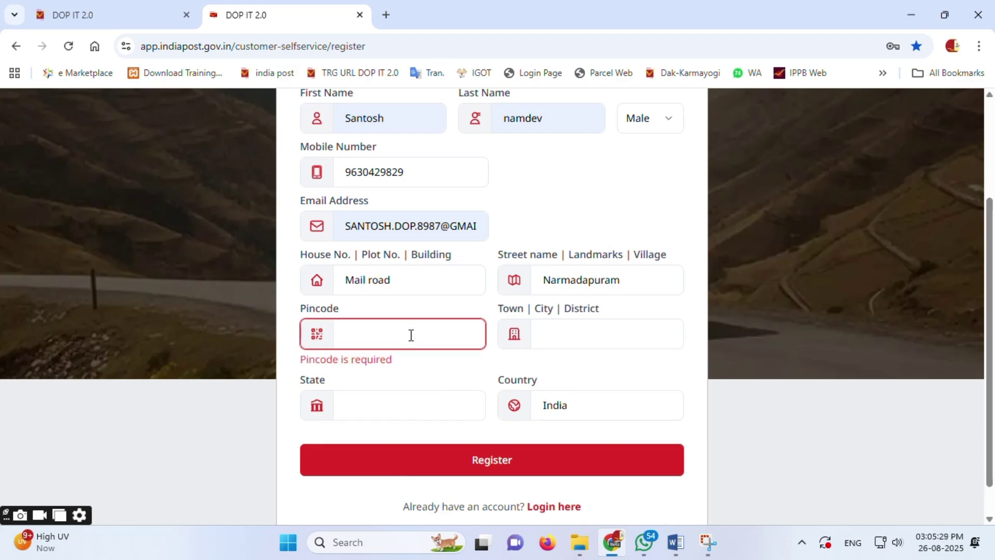
{"action": "type", "text": "461001"}
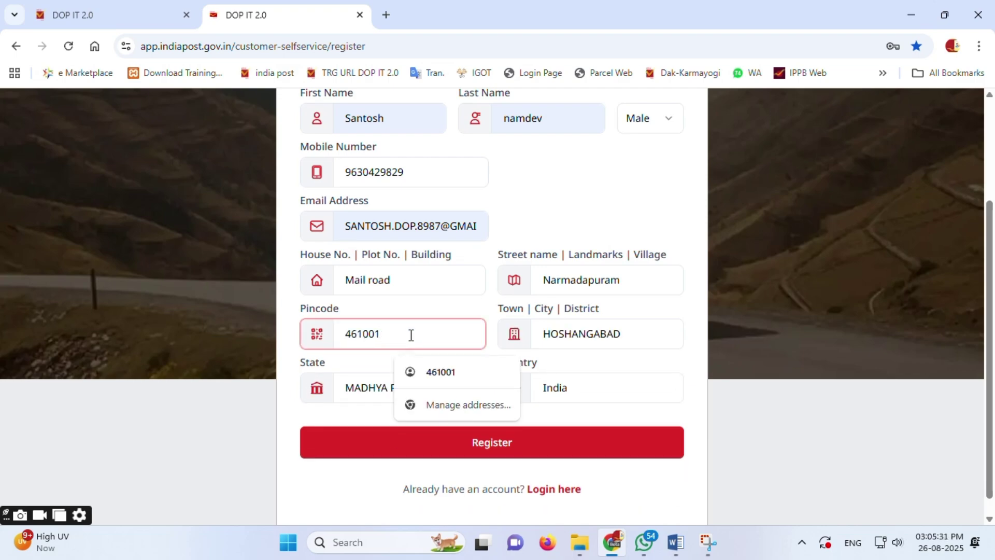
{"action": "left_click", "coordinate": [508, 444]}
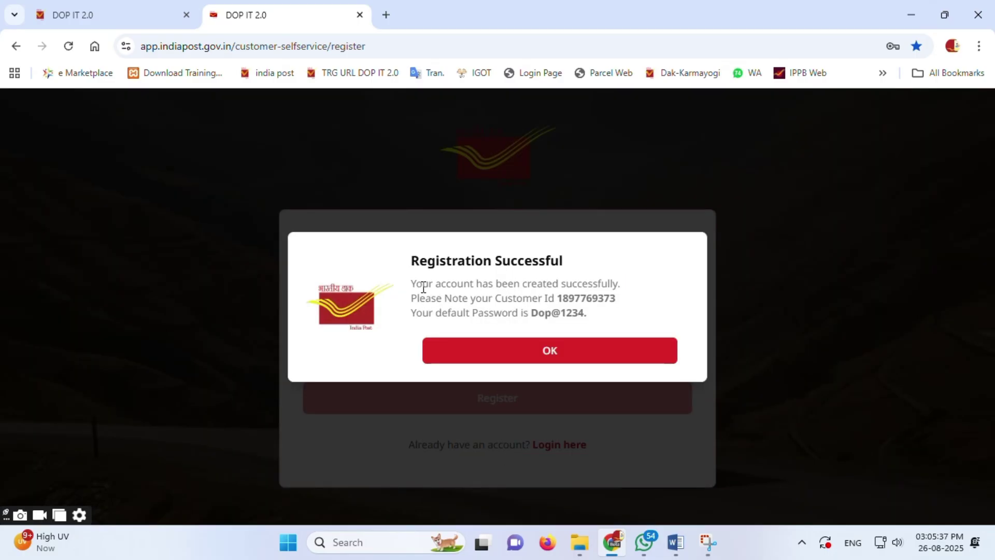
Step: Copy the Registration Successful message text and dismiss it with OK
{"action": "left_click_drag", "start_coordinate": [410, 261], "coordinate": [615, 322]}
{"action": "key", "text": "ctrl+c"}
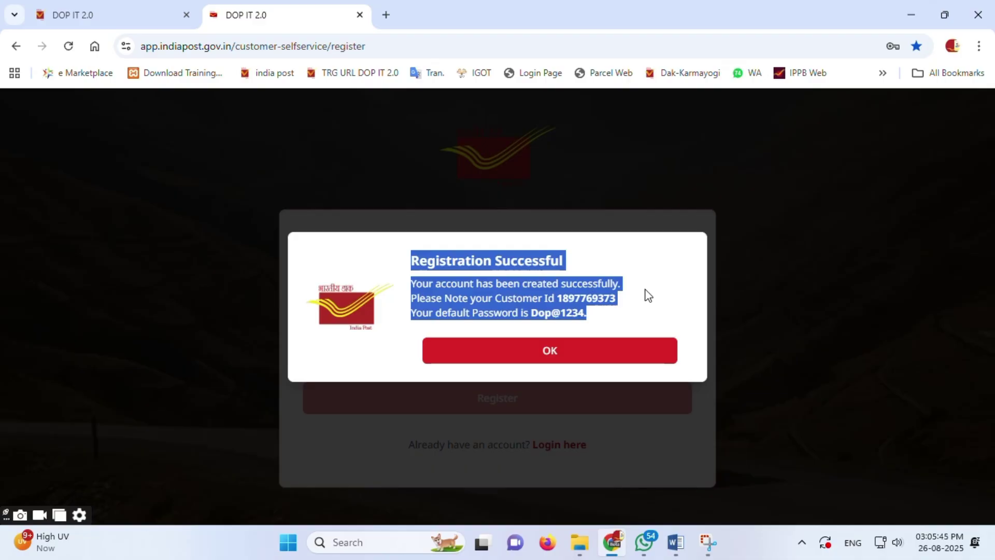
{"action": "left_click", "coordinate": [567, 357]}
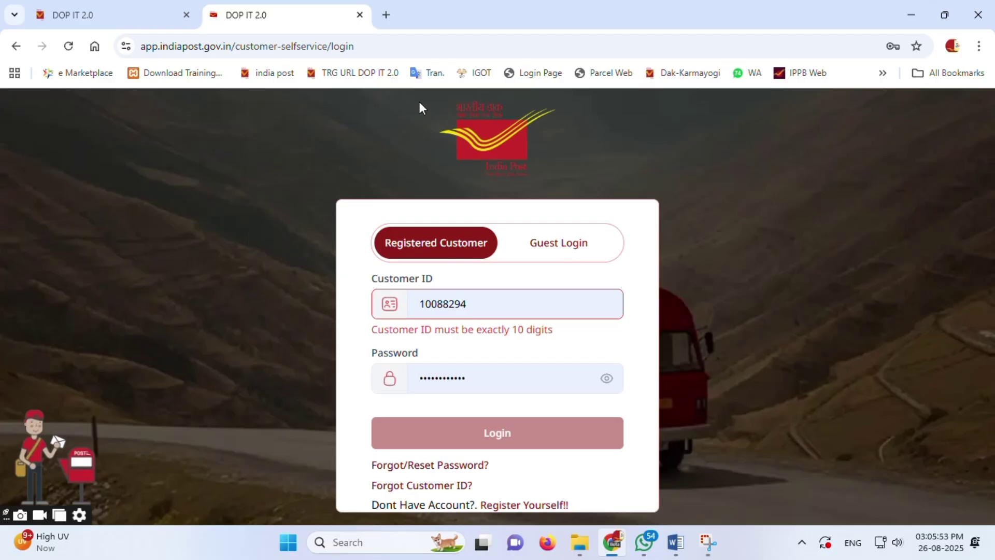
Step: Paste the registration confirmation into New Text Document.txt and copy the new customer ID
{"action": "left_click", "coordinate": [418, 29]}
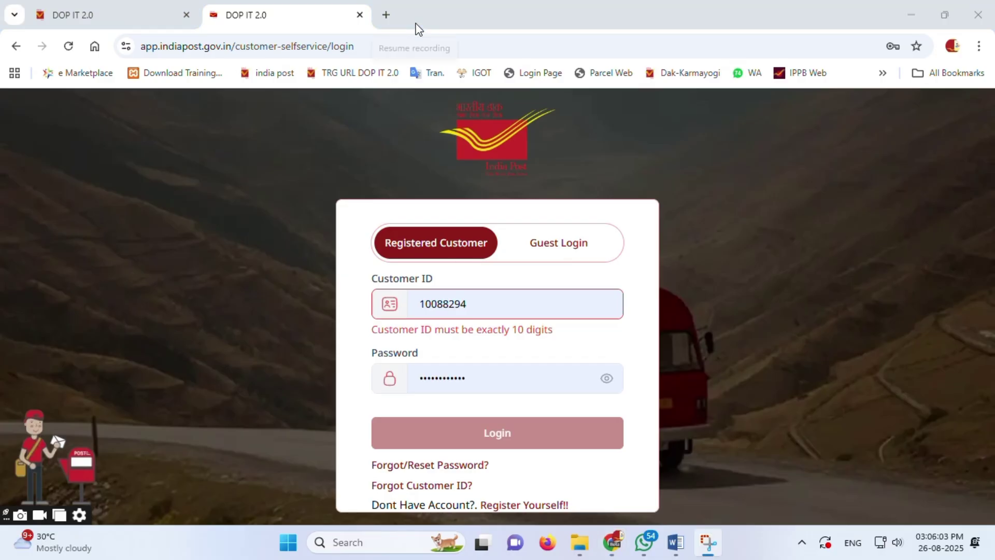
{"action": "left_click", "coordinate": [912, 17]}
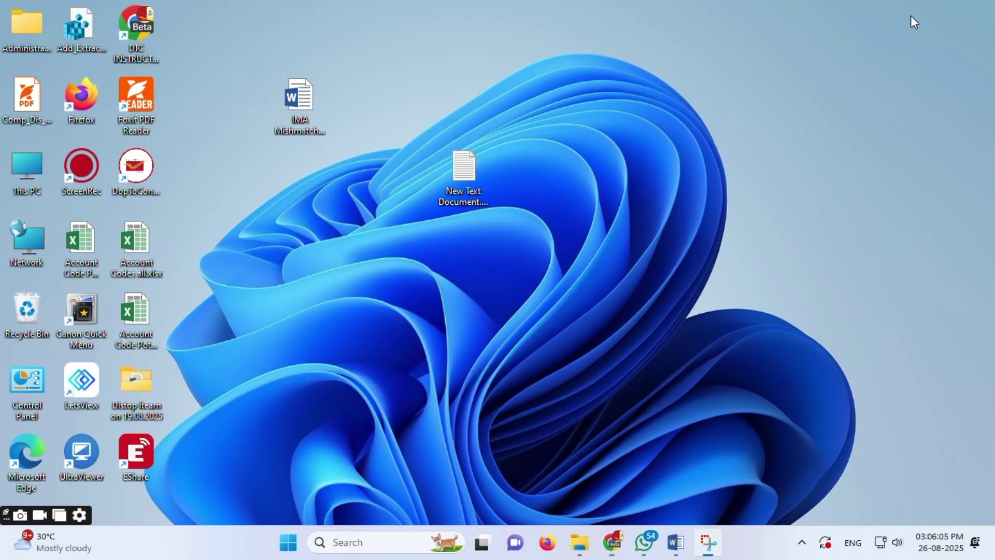
{"action": "double_click", "coordinate": [460, 167]}
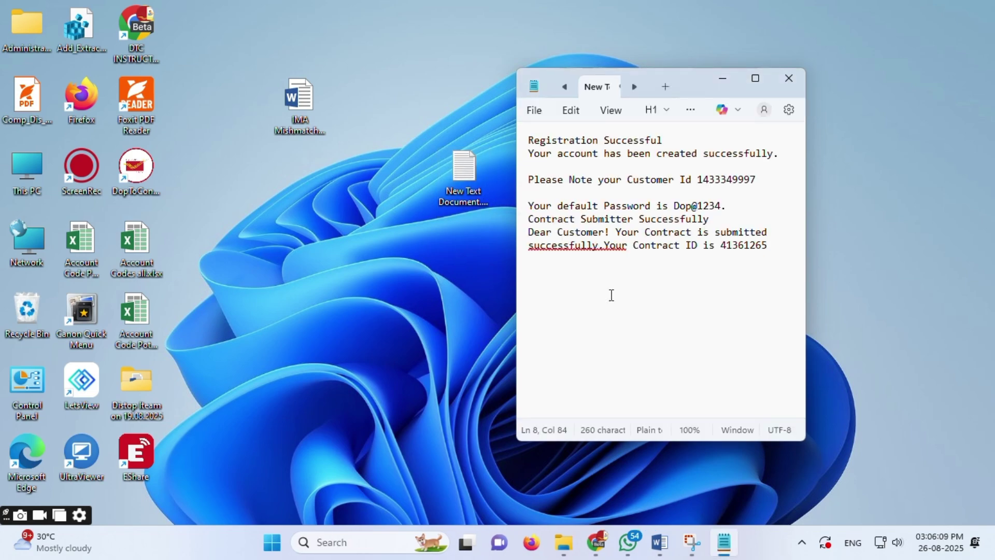
{"action": "key", "text": "ctrl+v"}
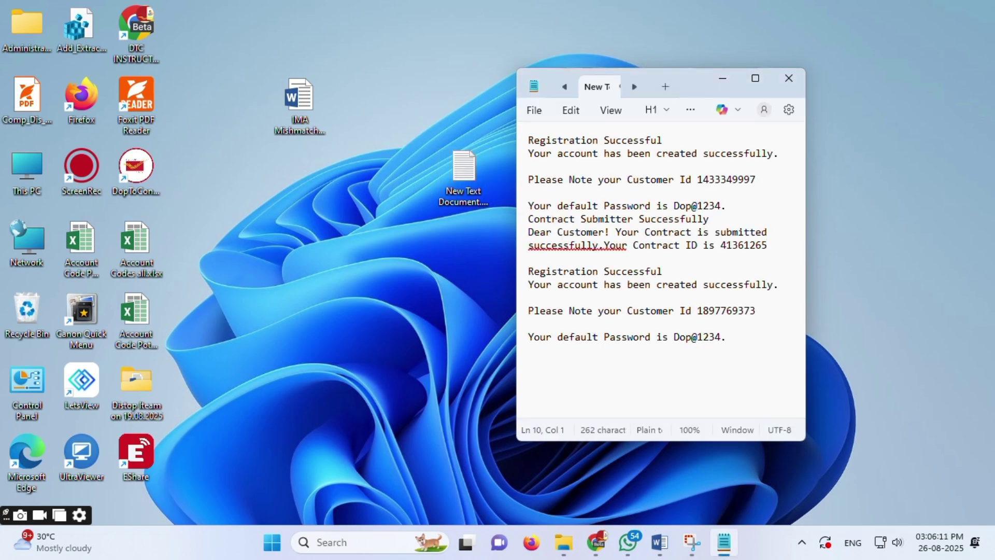
{"action": "left_click_drag", "start_coordinate": [757, 310], "coordinate": [698, 310]}
{"action": "key", "text": "ctrl+c"}
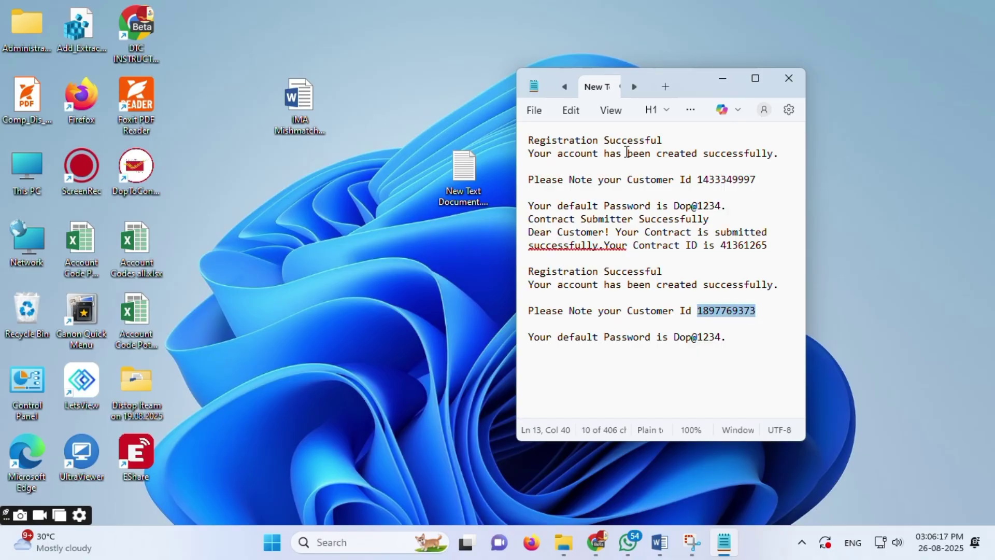
{"action": "left_click", "coordinate": [597, 542]}
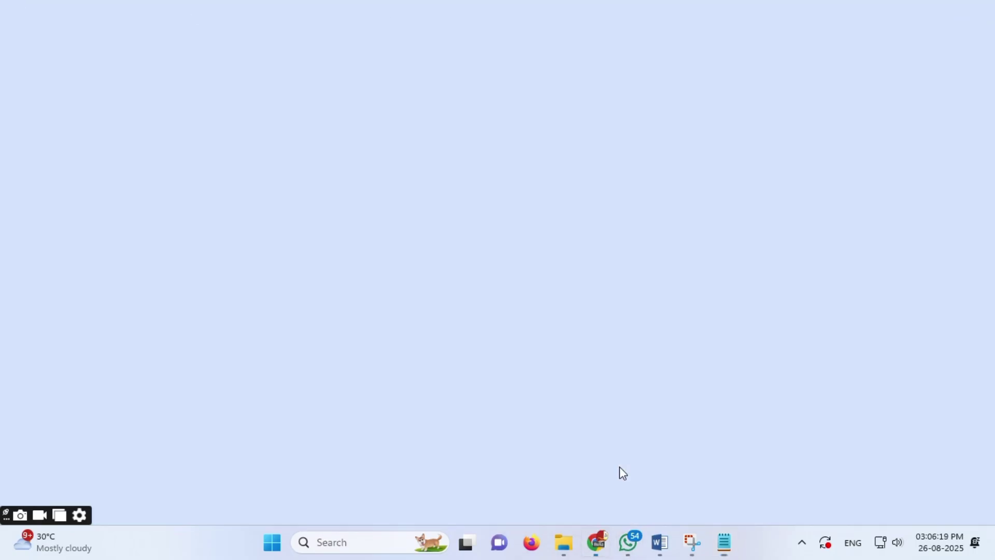
Step: Paste the new customer ID into the Customer ID field and reveal and select the existing password
{"action": "double_click", "coordinate": [410, 305]}
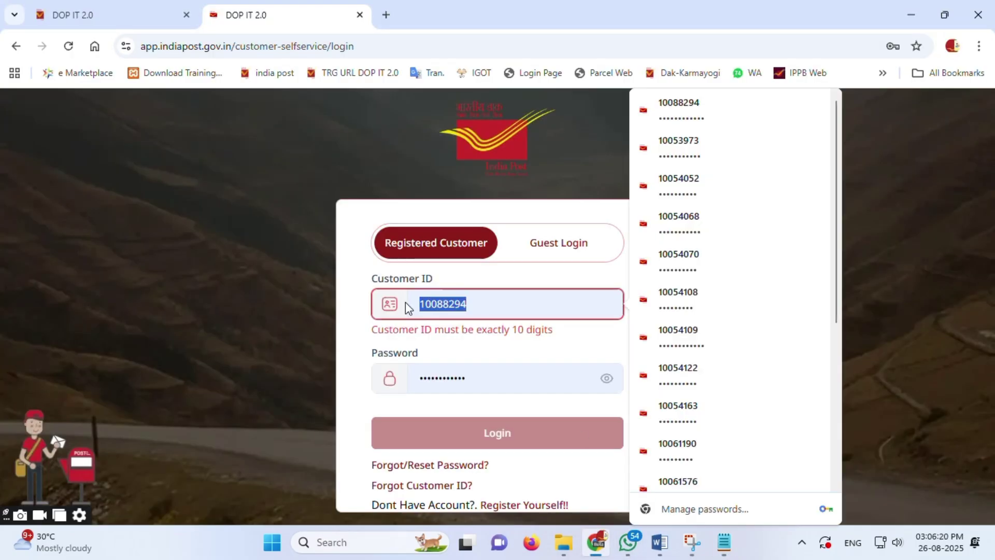
{"action": "key", "text": "ctrl+v"}
{"action": "left_click", "coordinate": [607, 361]}
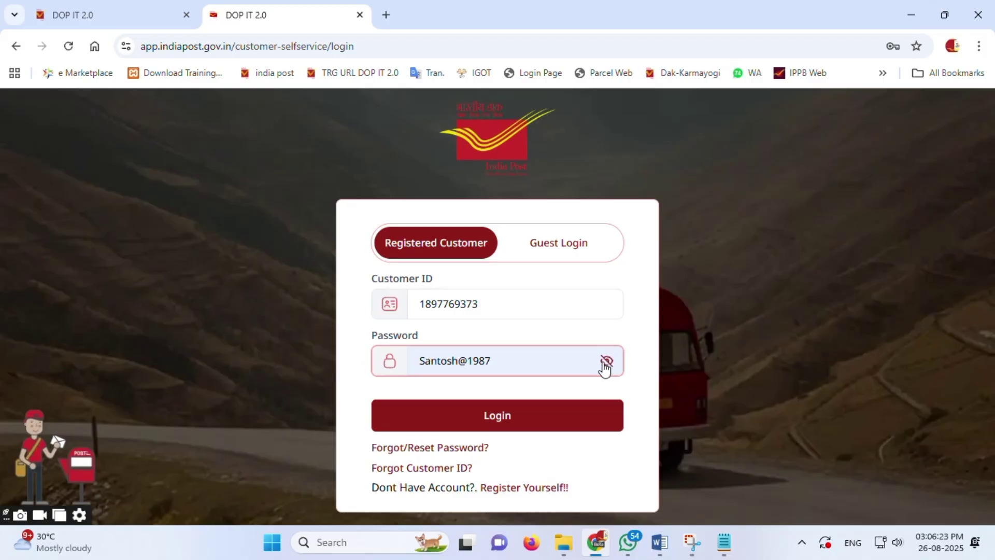
{"action": "left_click_drag", "start_coordinate": [491, 361], "coordinate": [377, 368]}
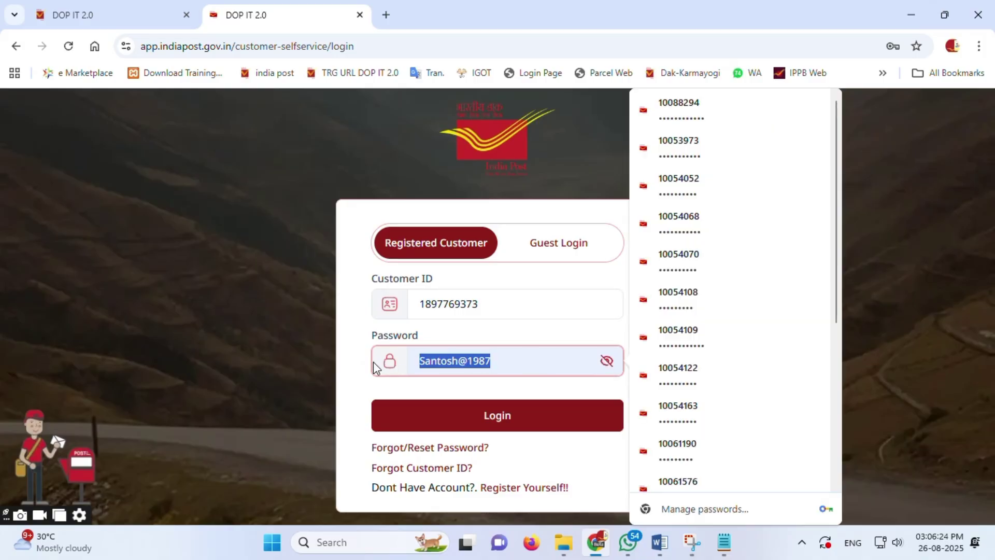
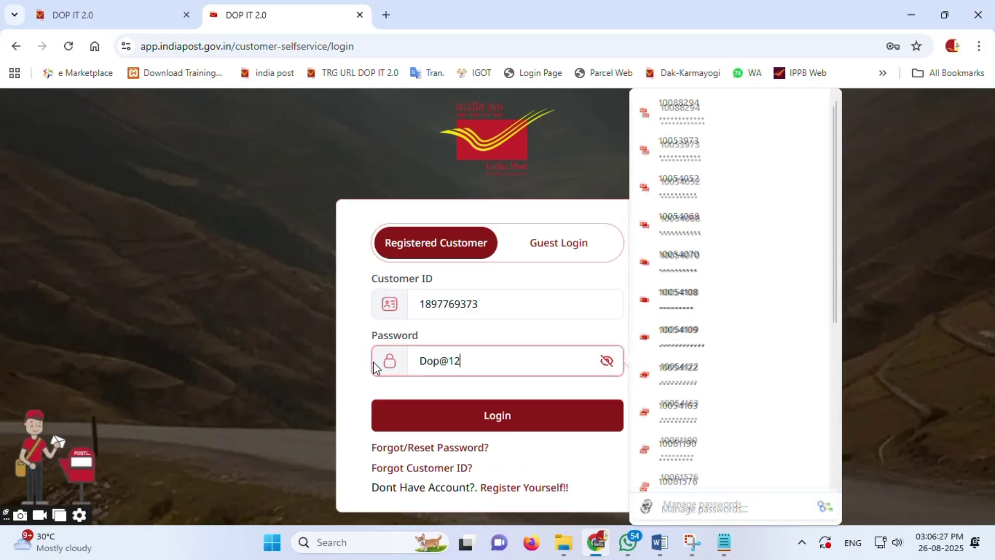
Step: Finish entering the account password, mask it, and sign in to the customer dashboard
{"action": "type", "text": "34"}
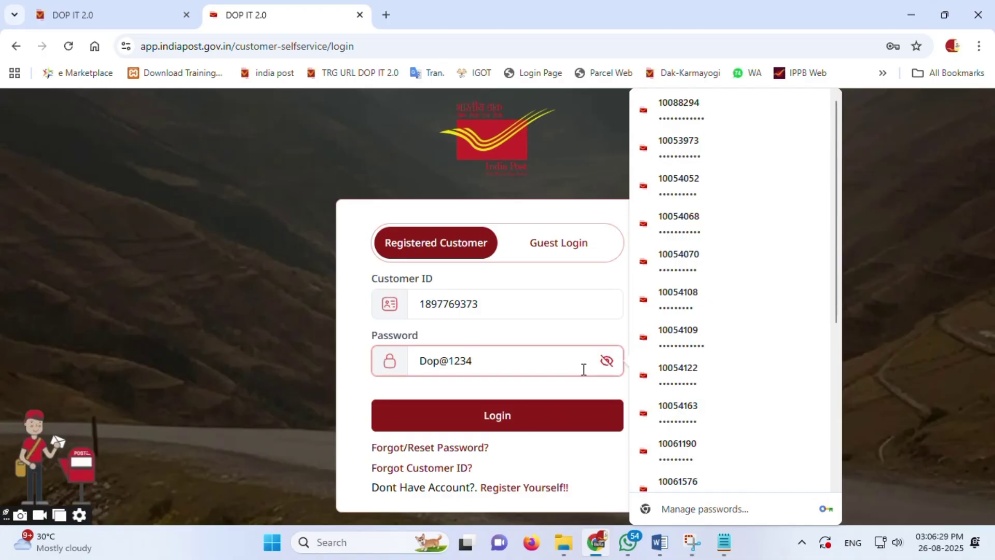
{"action": "left_click", "coordinate": [605, 361]}
{"action": "left_click", "coordinate": [504, 416]}
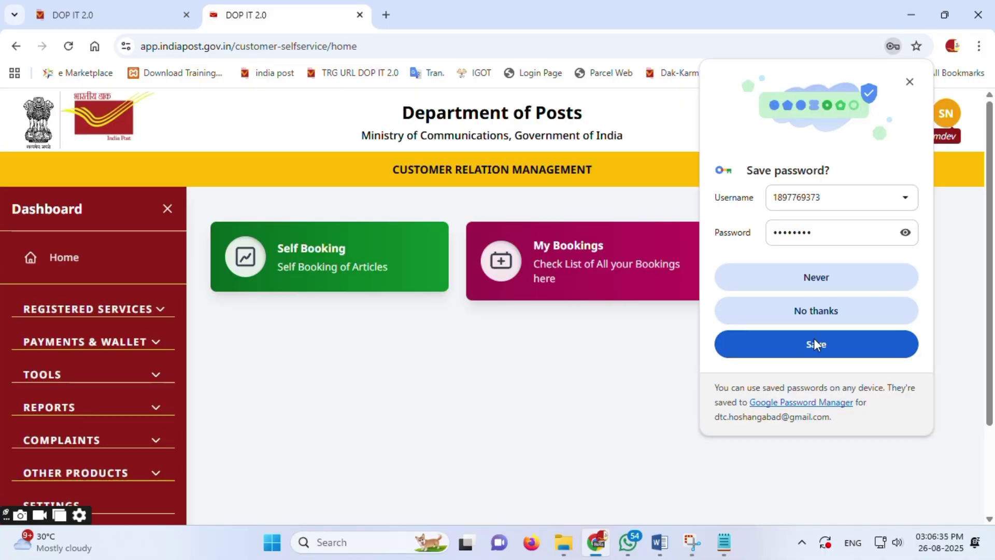
Step: Save the login in Chrome, then choose Register as a Partner under Add additional services
{"action": "left_click", "coordinate": [829, 338]}
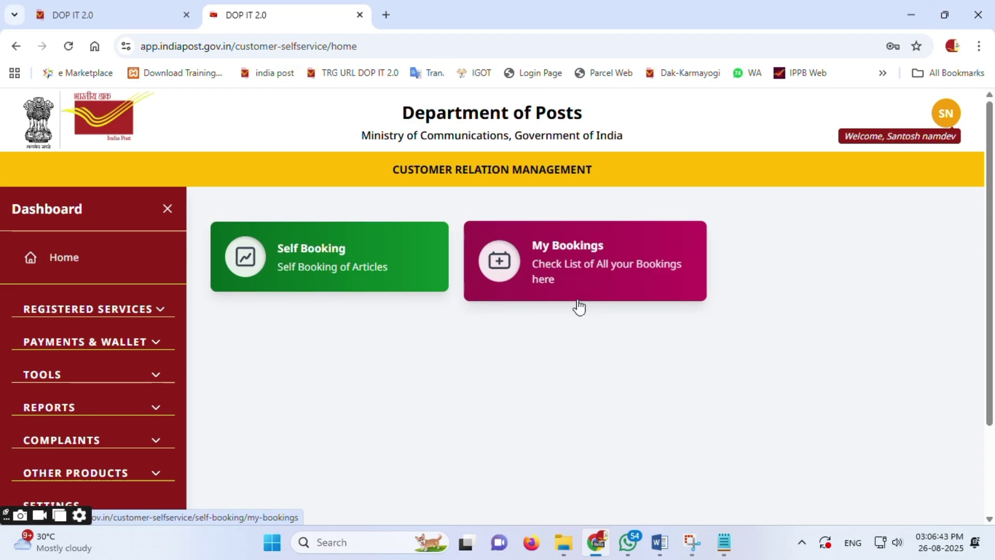
{"action": "left_click", "coordinate": [130, 310]}
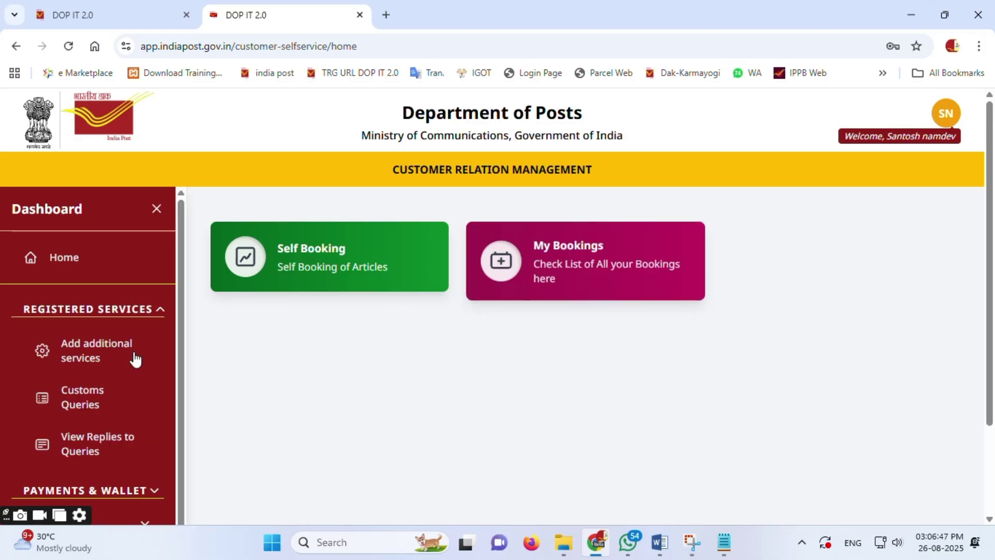
{"action": "left_click", "coordinate": [99, 354]}
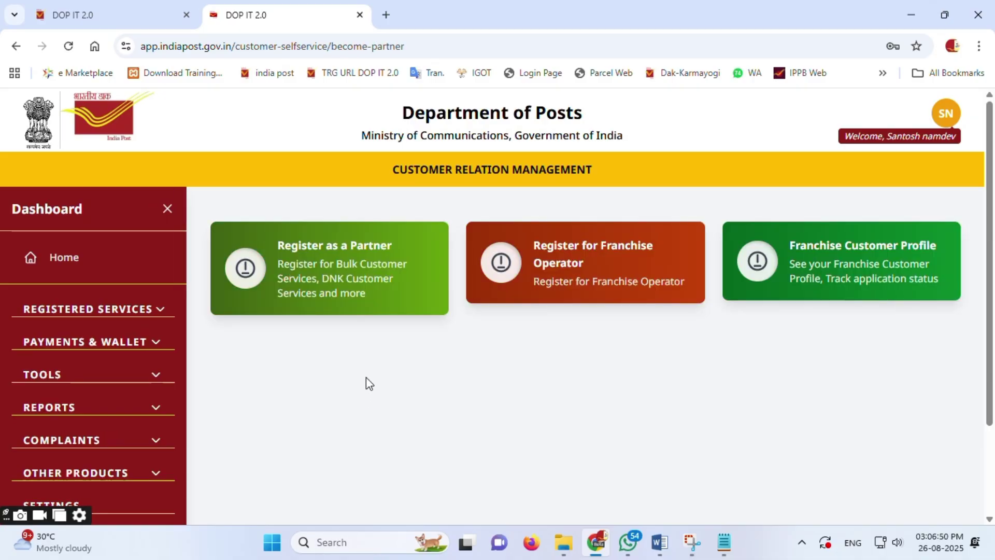
{"action": "left_click", "coordinate": [355, 252]}
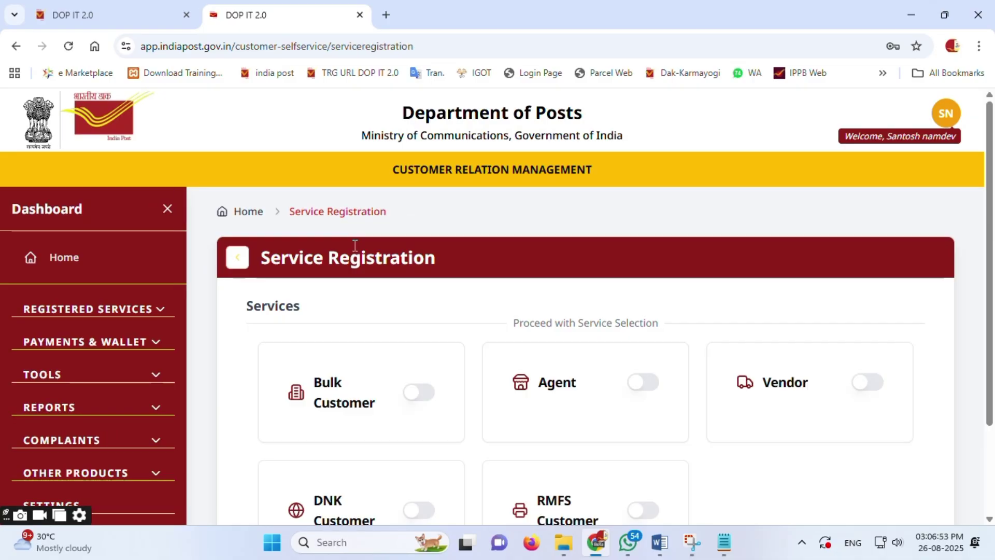
Step: Enable Bulk Customer with customer type Government, register it, and acknowledge the success message
{"action": "scroll", "coordinate": [355, 245], "scroll_direction": "down", "scroll_amount": 3}
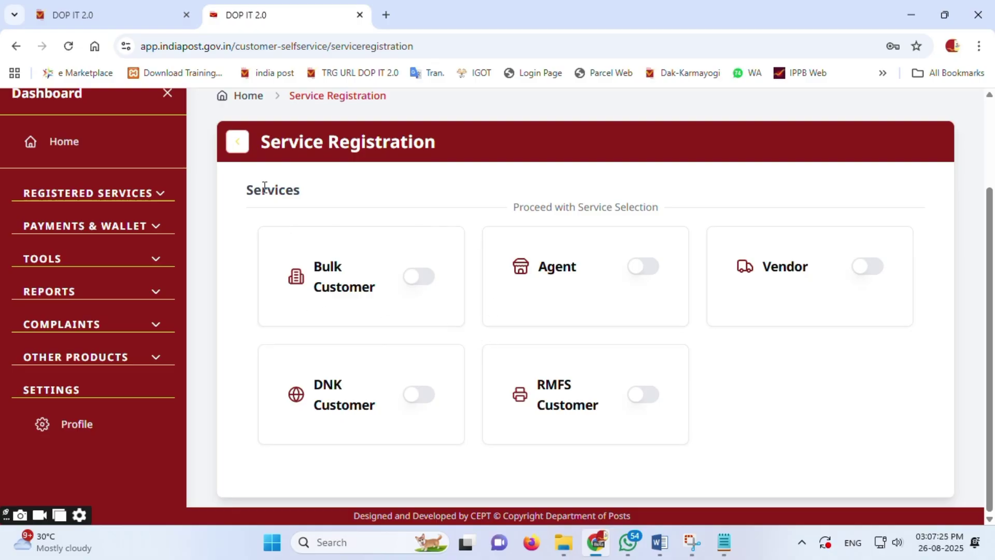
{"action": "left_click", "coordinate": [424, 280]}
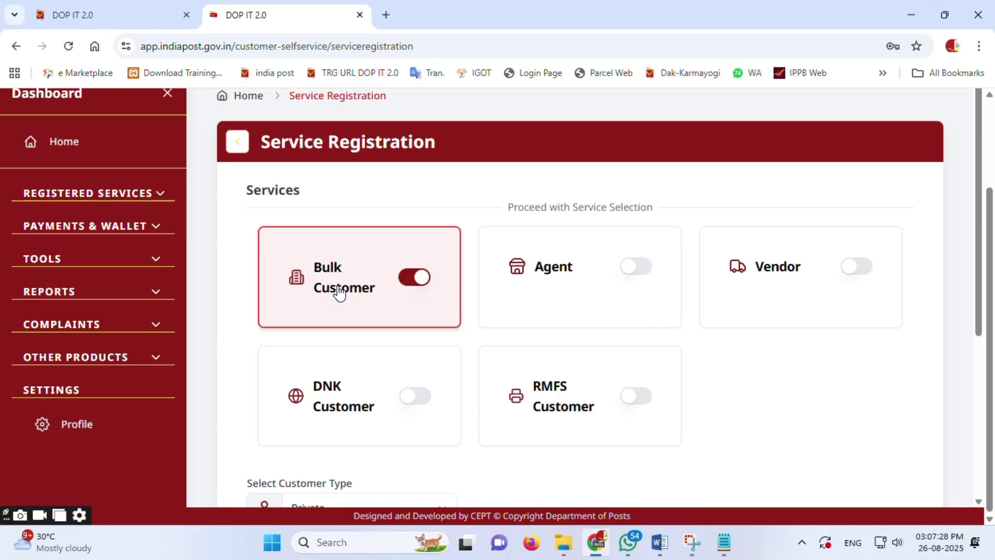
{"action": "scroll", "coordinate": [358, 308], "scroll_direction": "down", "scroll_amount": 5}
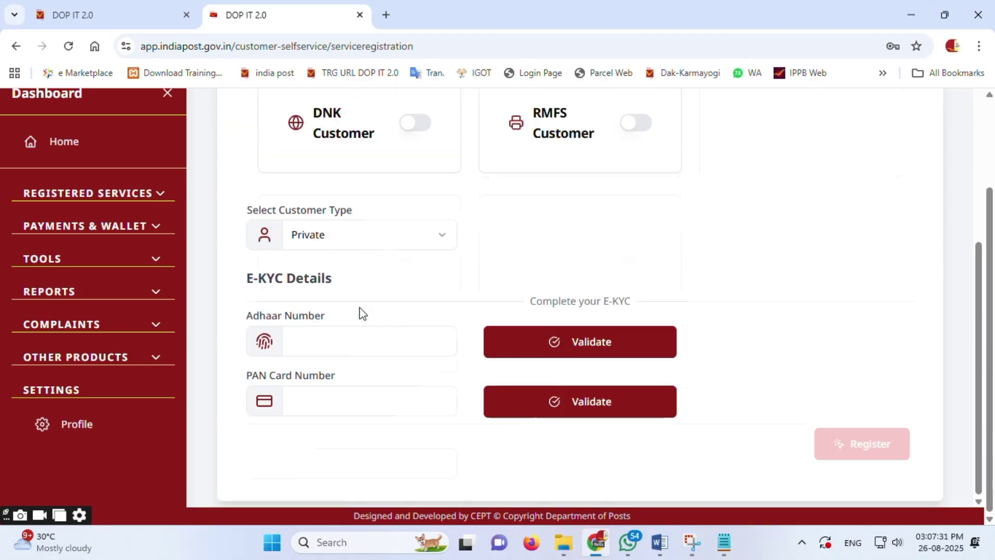
{"action": "left_click", "coordinate": [372, 233]}
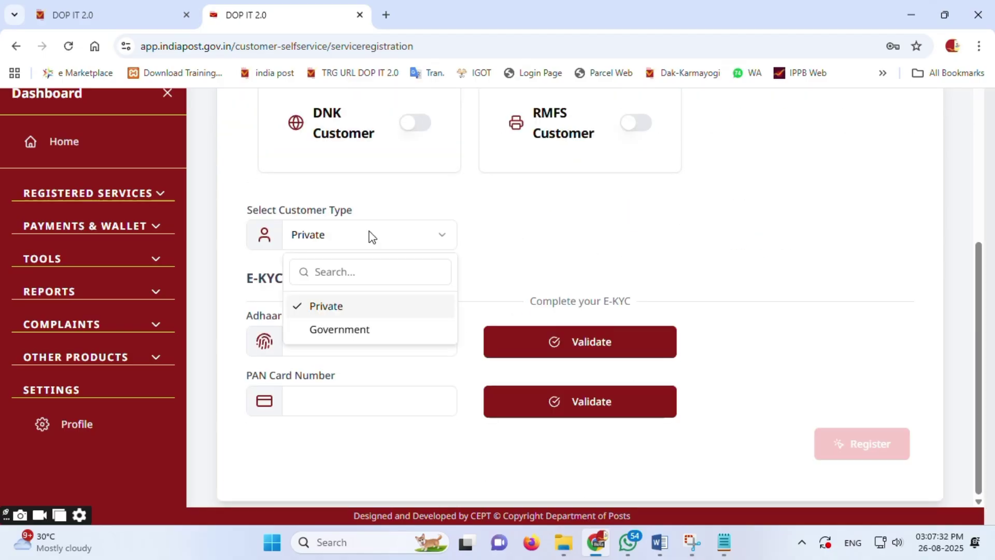
{"action": "left_click", "coordinate": [363, 335]}
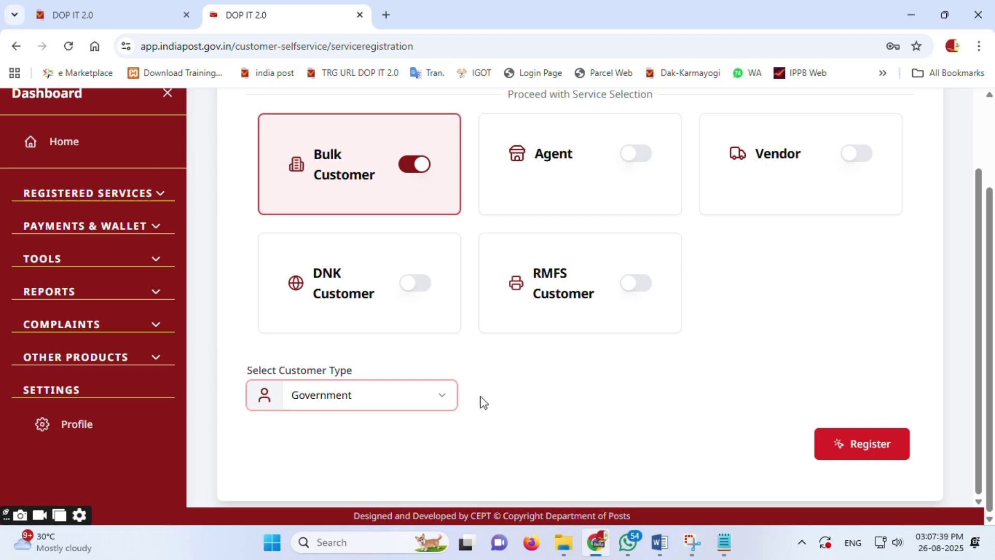
{"action": "left_click", "coordinate": [435, 398]}
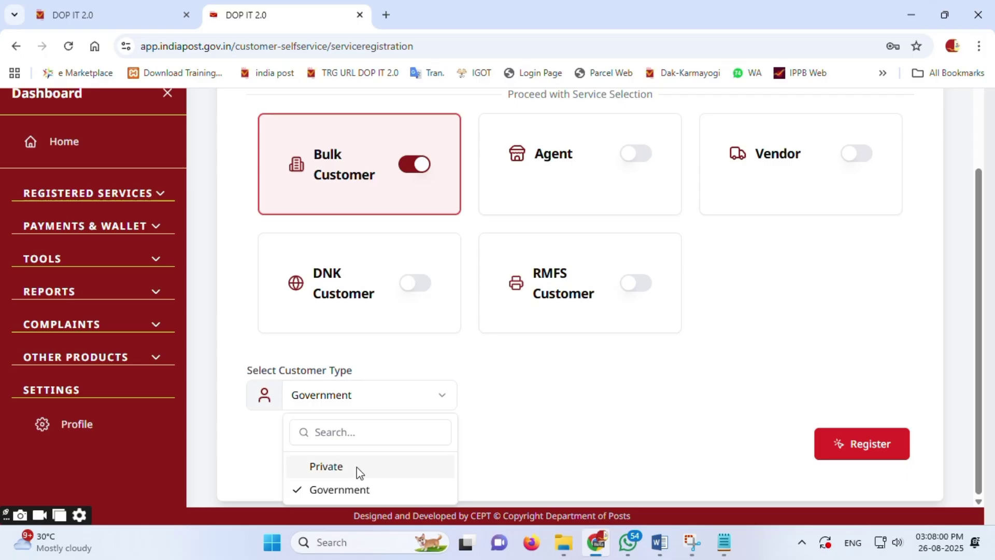
{"action": "left_click", "coordinate": [402, 490]}
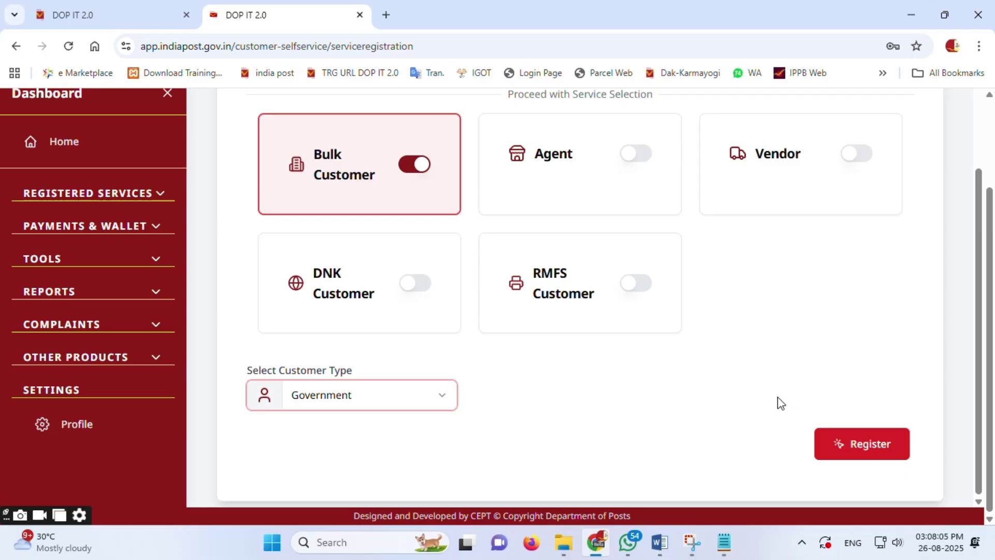
{"action": "left_click", "coordinate": [861, 453]}
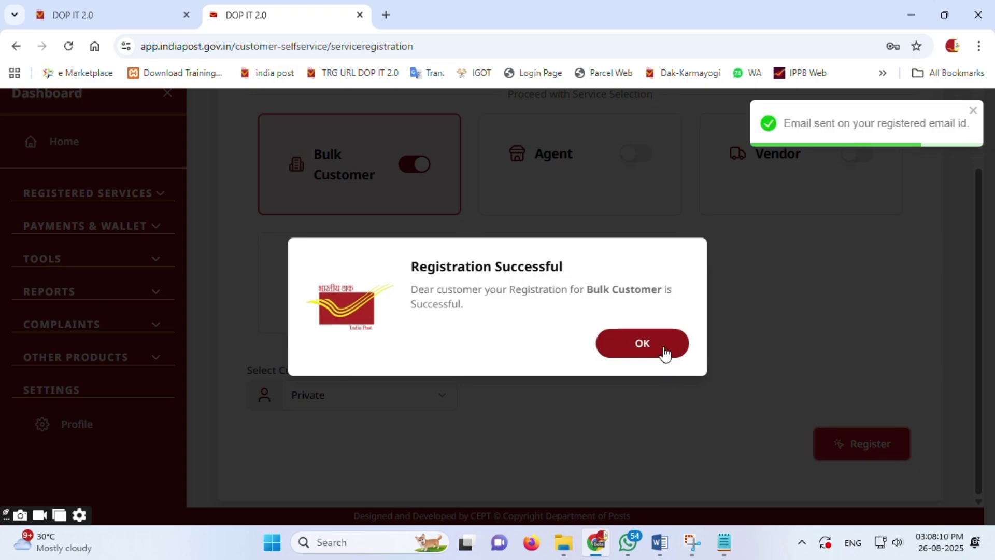
{"action": "left_click", "coordinate": [665, 353]}
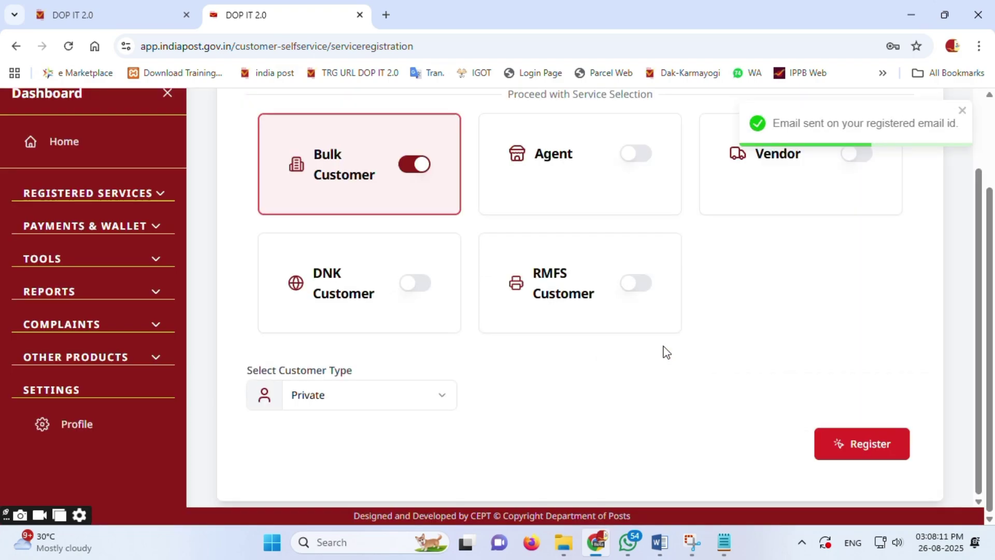
{"action": "scroll", "coordinate": [415, 368], "scroll_direction": "up", "scroll_amount": 3}
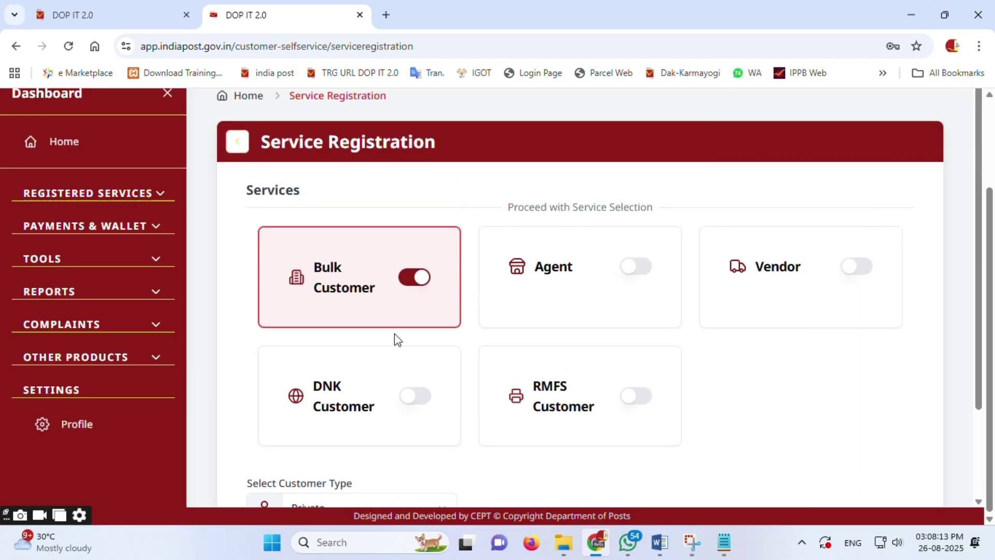
Step: Recheck the Bulk Customer status on the Service Registration page
{"action": "left_click", "coordinate": [120, 198]}
{"action": "left_click", "coordinate": [123, 231]}
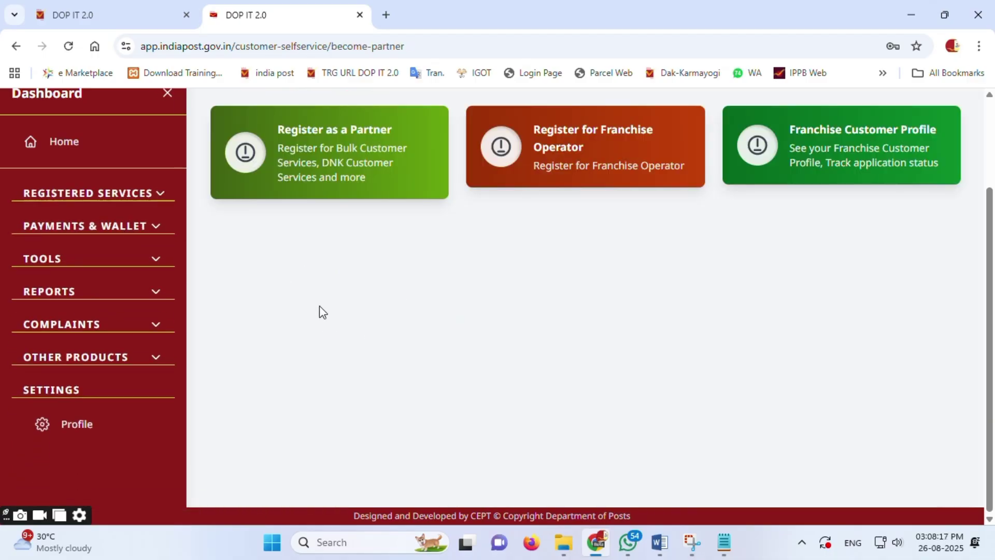
{"action": "left_click", "coordinate": [355, 160]}
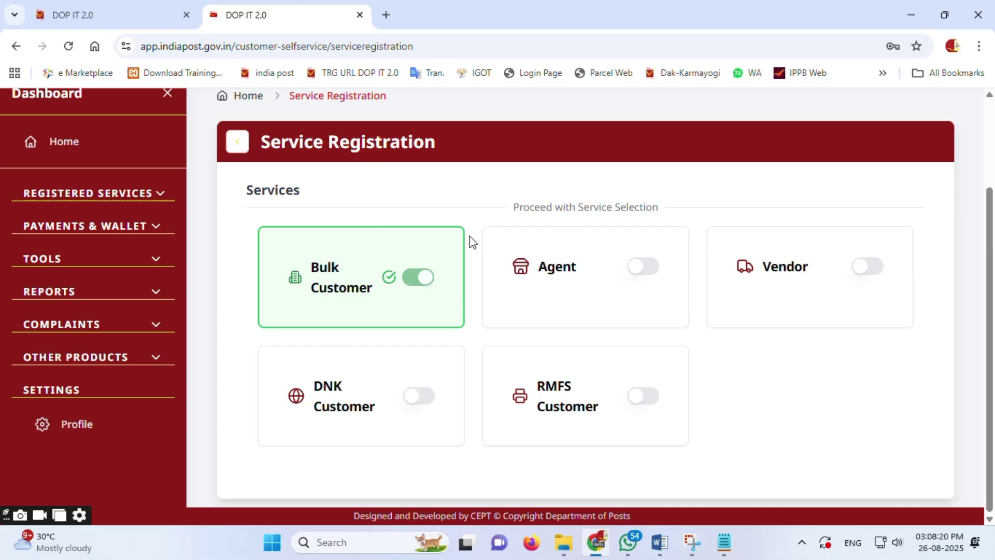
{"action": "left_click", "coordinate": [139, 199]}
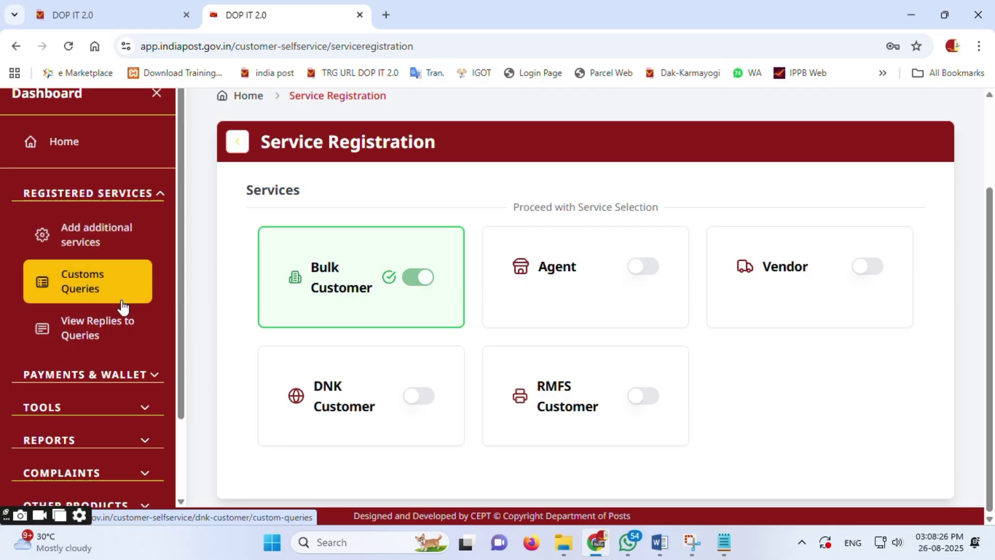
{"action": "scroll", "coordinate": [122, 298], "scroll_direction": "up", "scroll_amount": 2}
{"action": "scroll", "coordinate": [124, 259], "scroll_direction": "down", "scroll_amount": 2}
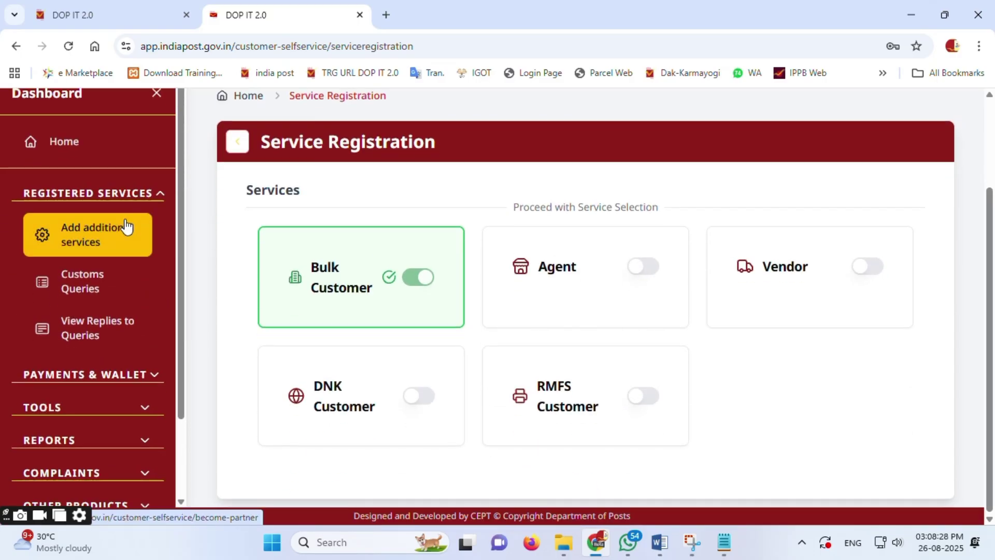
{"action": "scroll", "coordinate": [187, 267], "scroll_direction": "up", "scroll_amount": 2}
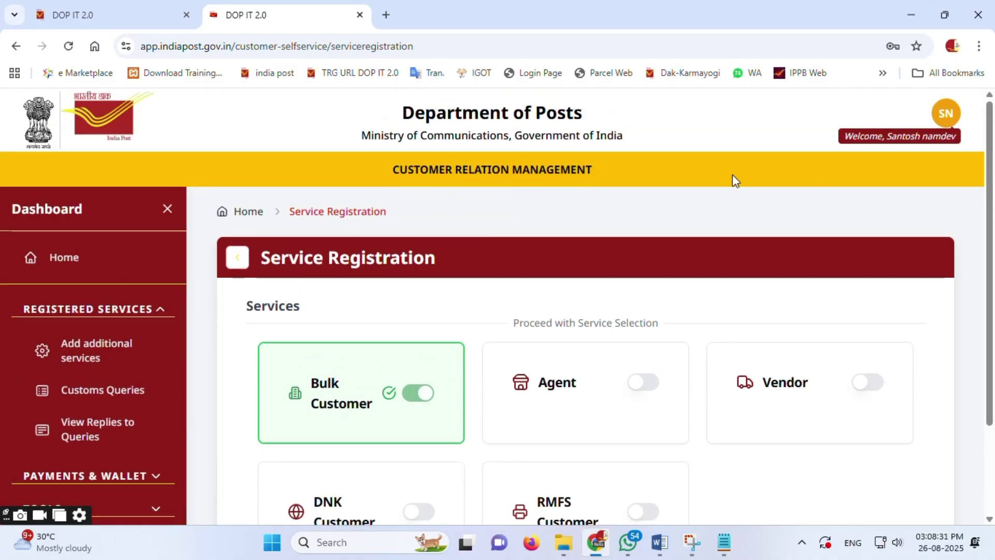
Step: Log out, sign back in with the saved login, and expand Registered Services
{"action": "left_click", "coordinate": [946, 113]}
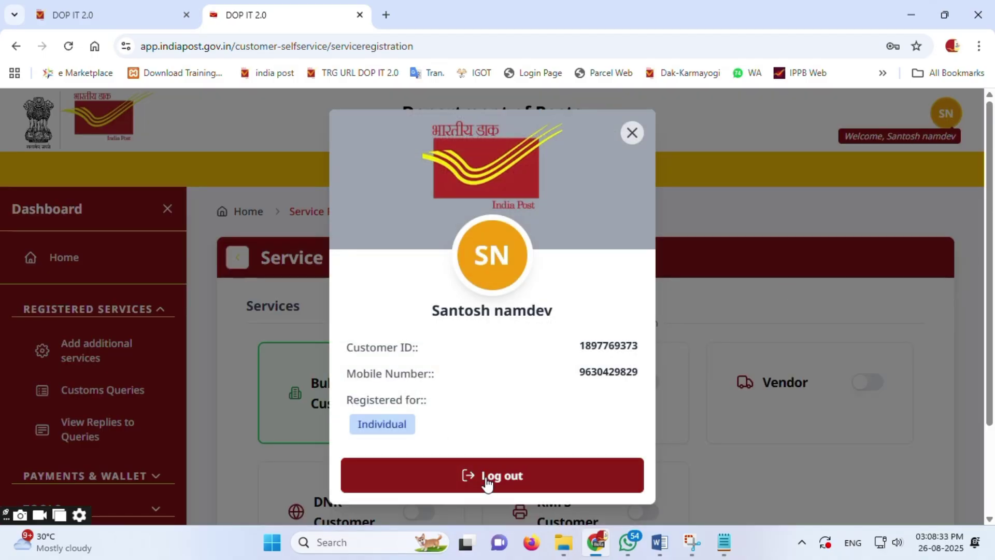
{"action": "left_click", "coordinate": [487, 479]}
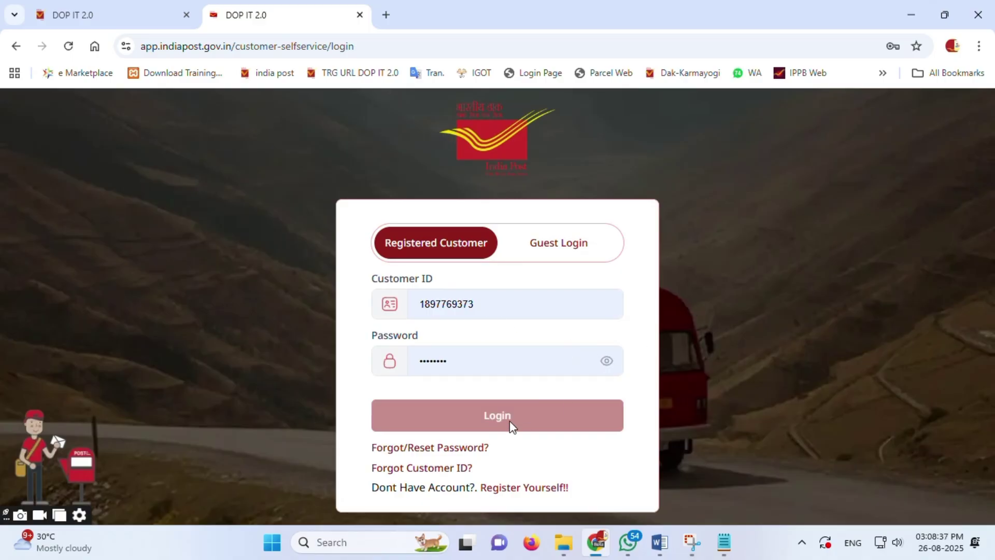
{"action": "left_click", "coordinate": [480, 360]}
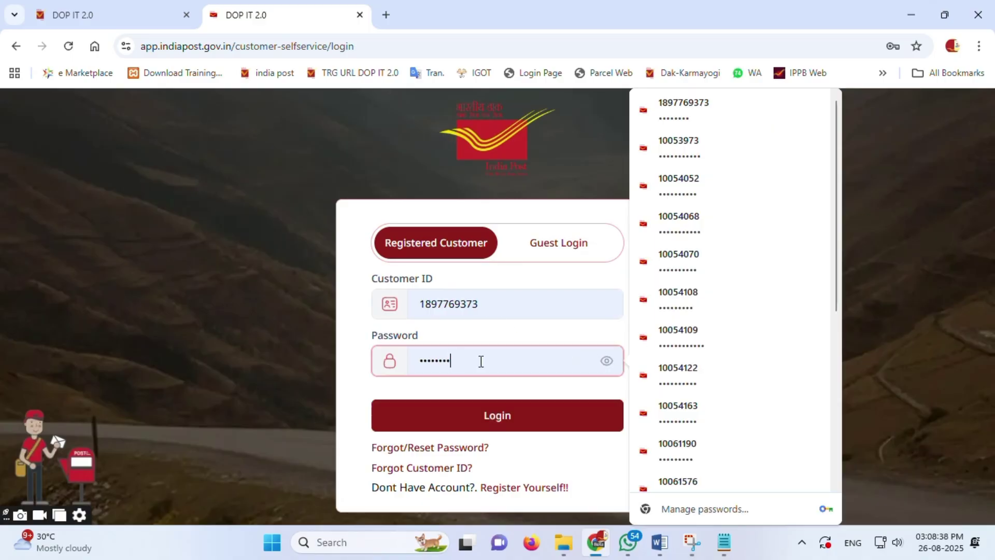
{"action": "left_click", "coordinate": [496, 419]}
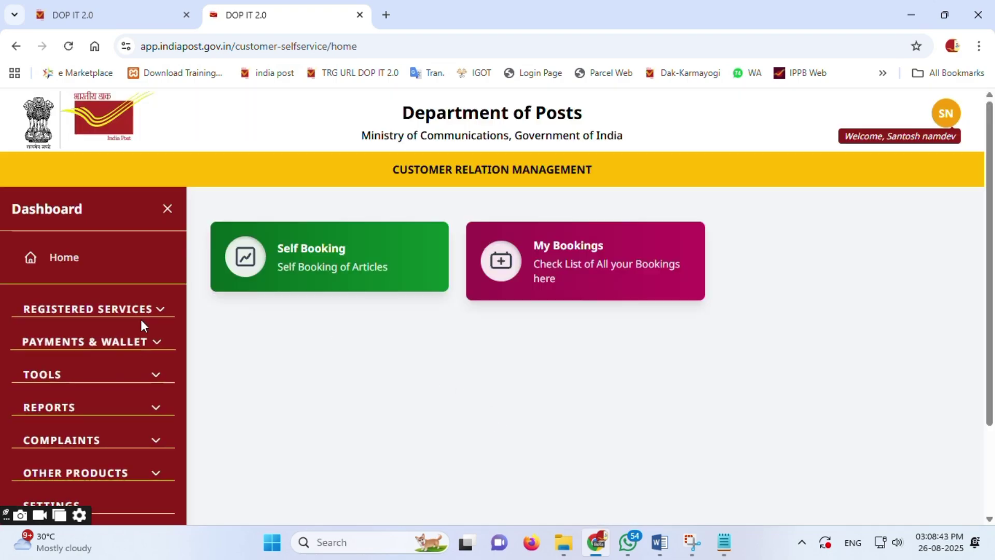
{"action": "left_click", "coordinate": [146, 312]}
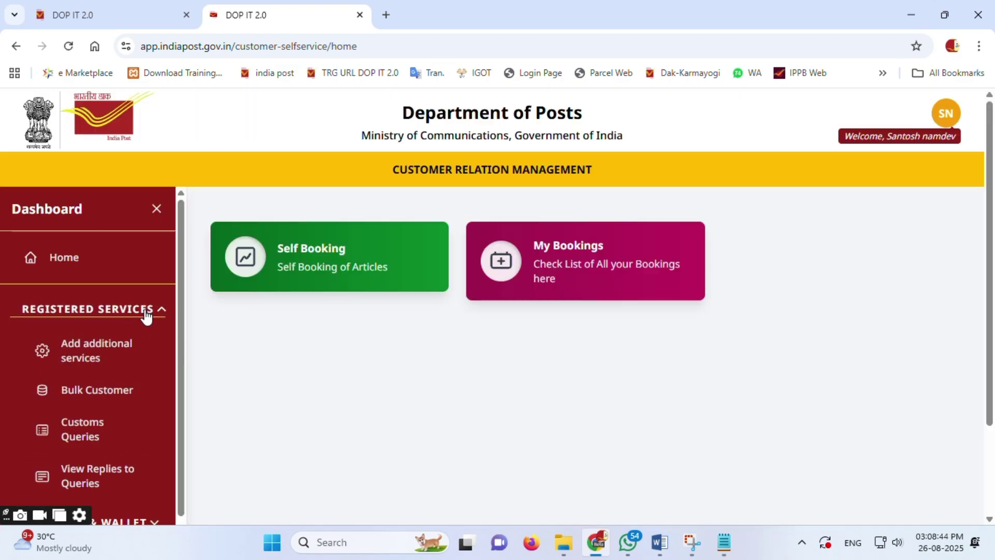
Step: Start a new contract from the Bulk Customer services page
{"action": "left_click", "coordinate": [113, 396]}
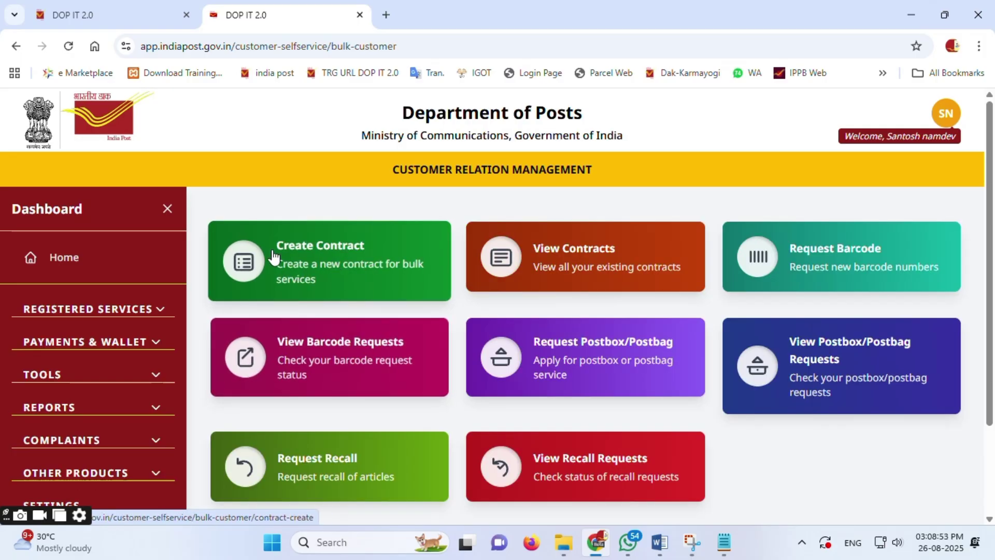
{"action": "left_click", "coordinate": [309, 253]}
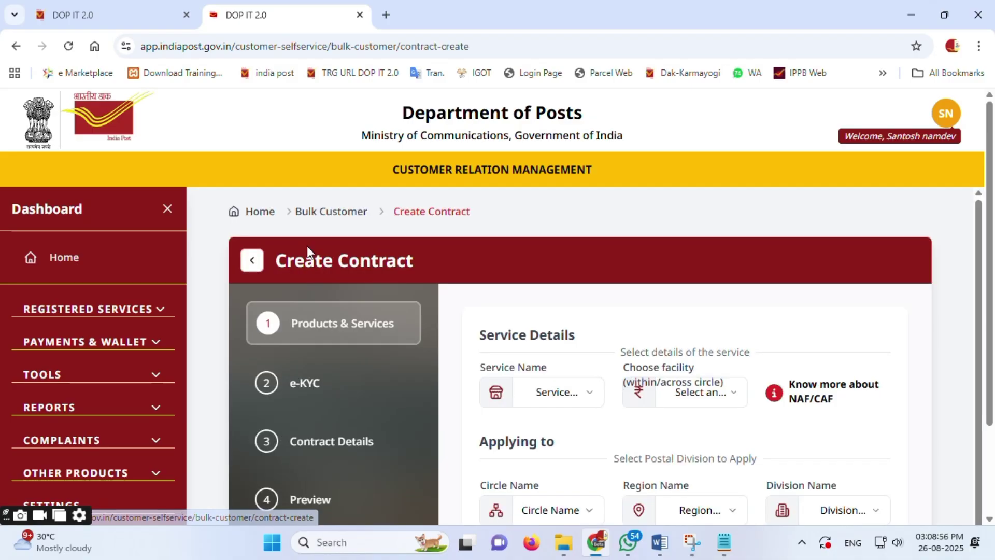
{"action": "scroll", "coordinate": [359, 358], "scroll_direction": "down", "scroll_amount": 2}
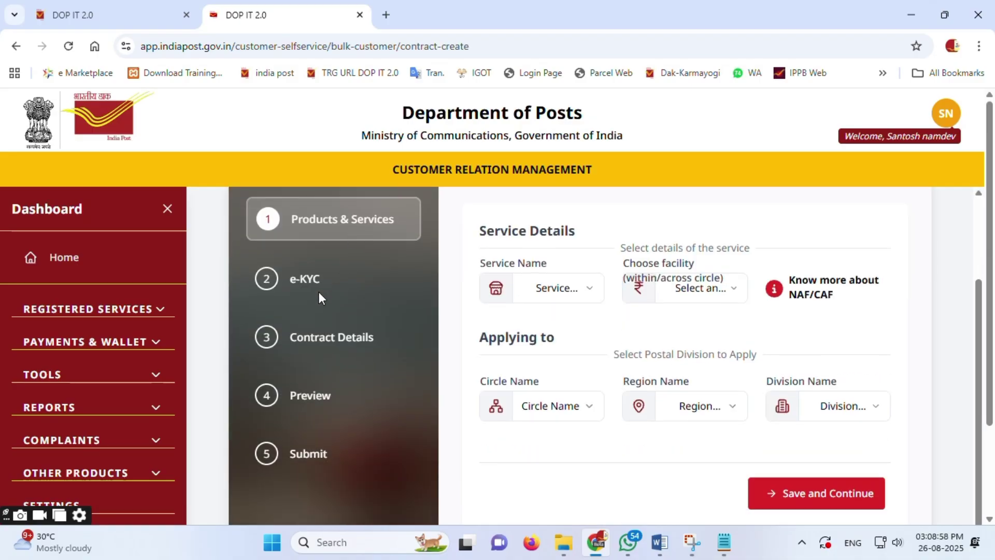
{"action": "scroll", "coordinate": [359, 378], "scroll_direction": "up", "scroll_amount": 2}
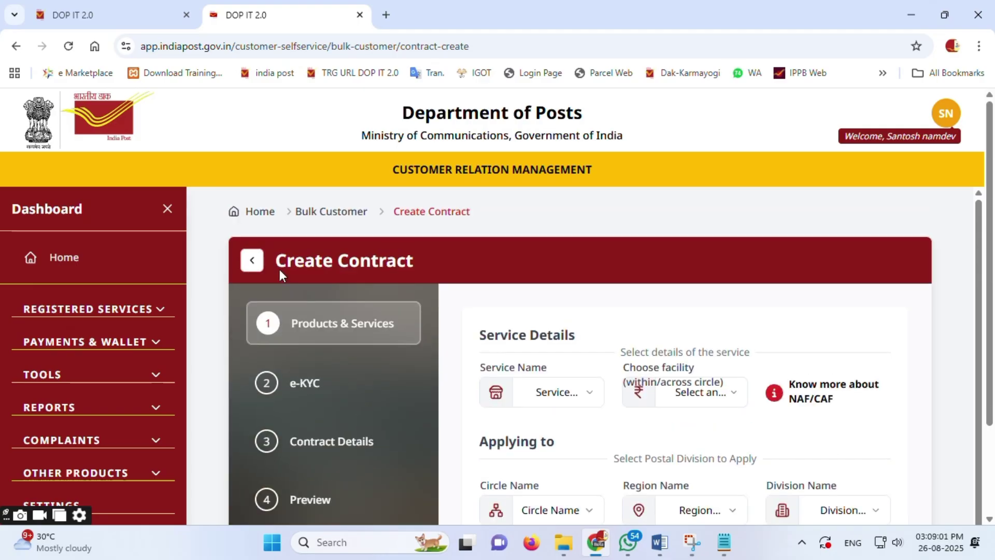
{"action": "left_click_drag", "start_coordinate": [278, 260], "coordinate": [422, 286]}
{"action": "scroll", "coordinate": [377, 398], "scroll_direction": "down", "scroll_amount": 2}
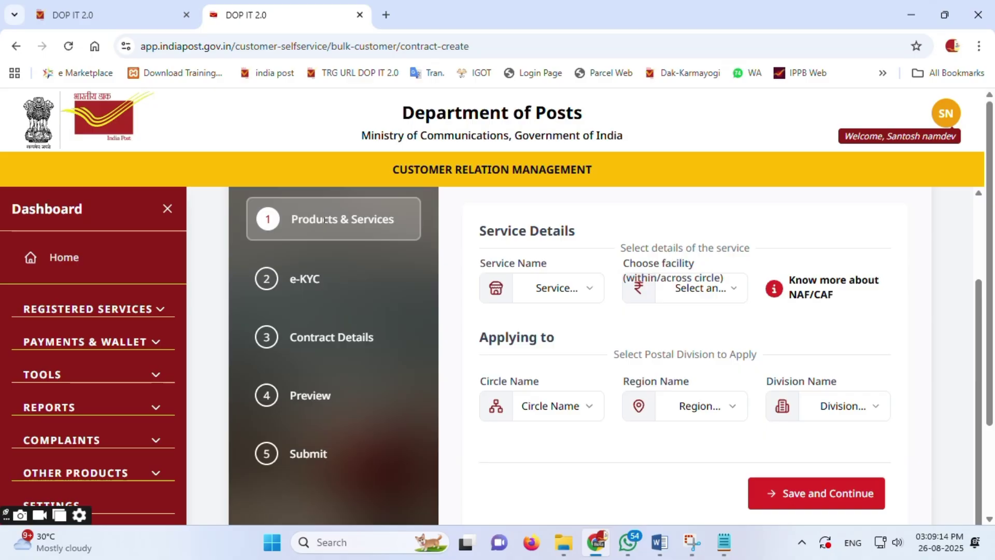
Step: Select Speed Post as the service and CAF as the facility
{"action": "left_click", "coordinate": [590, 290]}
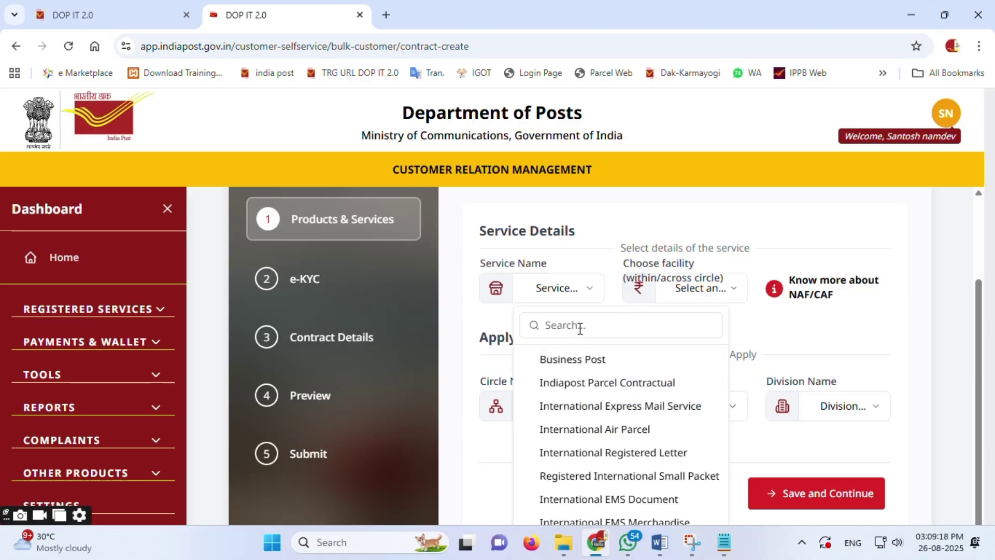
{"action": "type", "text": "spe"}
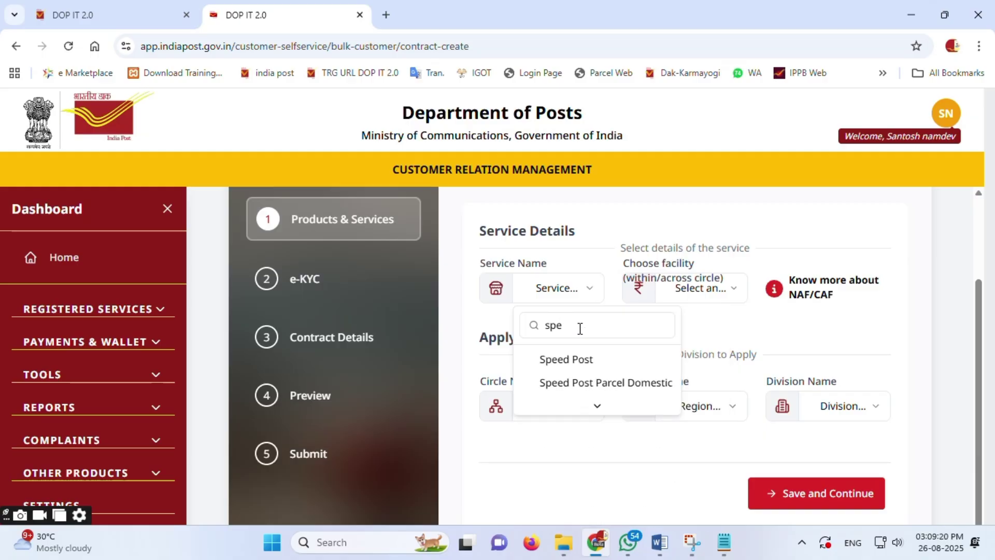
{"action": "left_click", "coordinate": [582, 360]}
{"action": "left_click", "coordinate": [719, 296]}
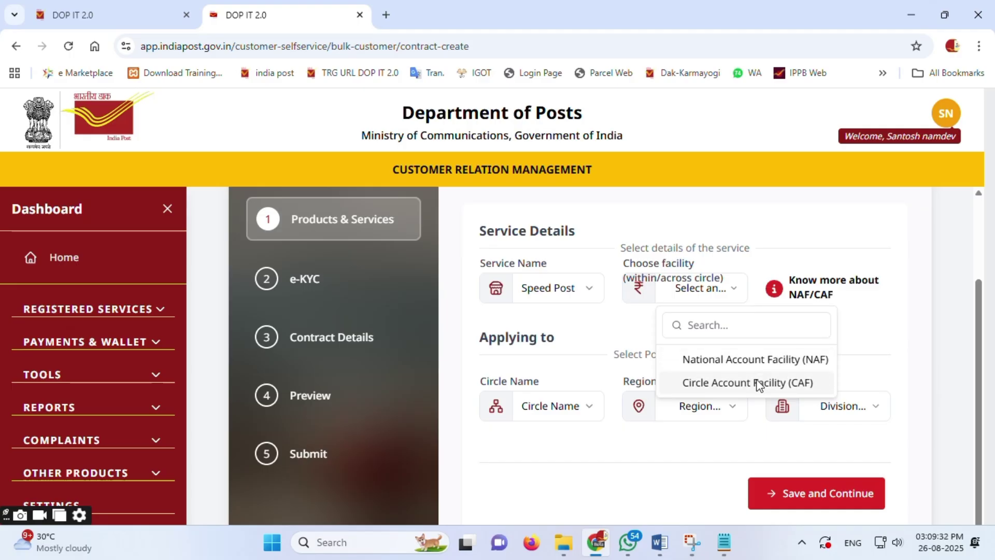
{"action": "left_click", "coordinate": [757, 384]}
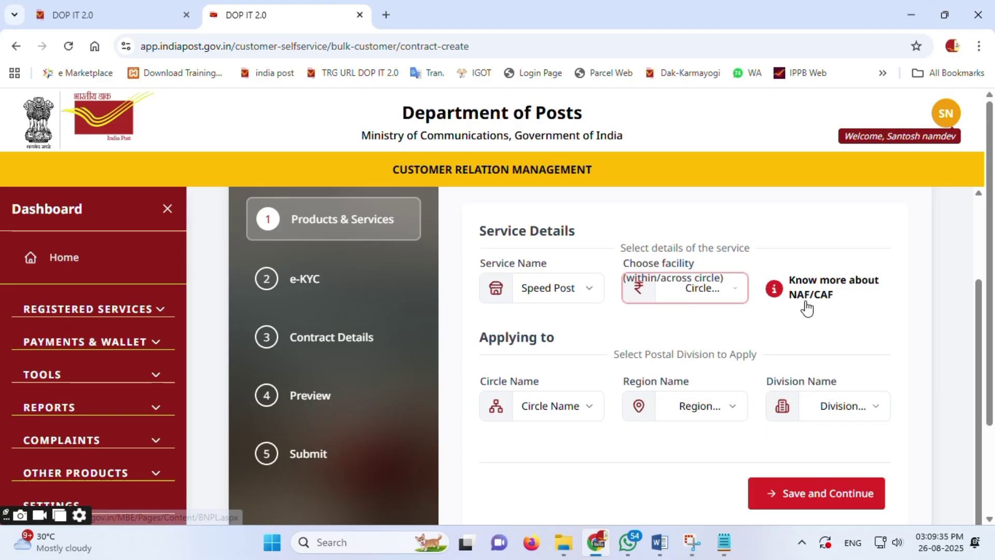
Step: Set circle and region to Madhya Pradesh Circle, division NARMADAPURAM, and save and continue
{"action": "left_click", "coordinate": [558, 409]}
{"action": "key", "text": "m"}
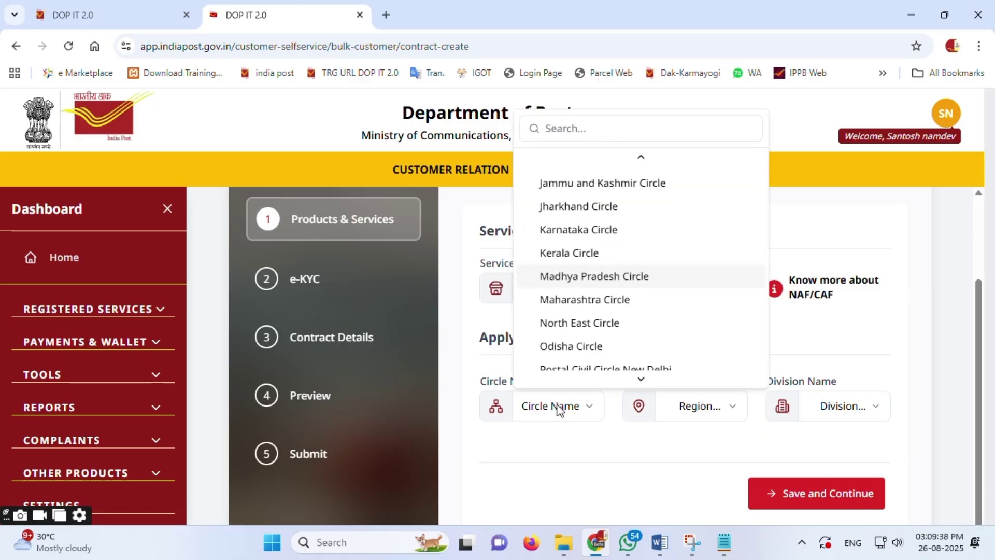
{"action": "left_click", "coordinate": [576, 284]}
{"action": "left_click", "coordinate": [689, 417]}
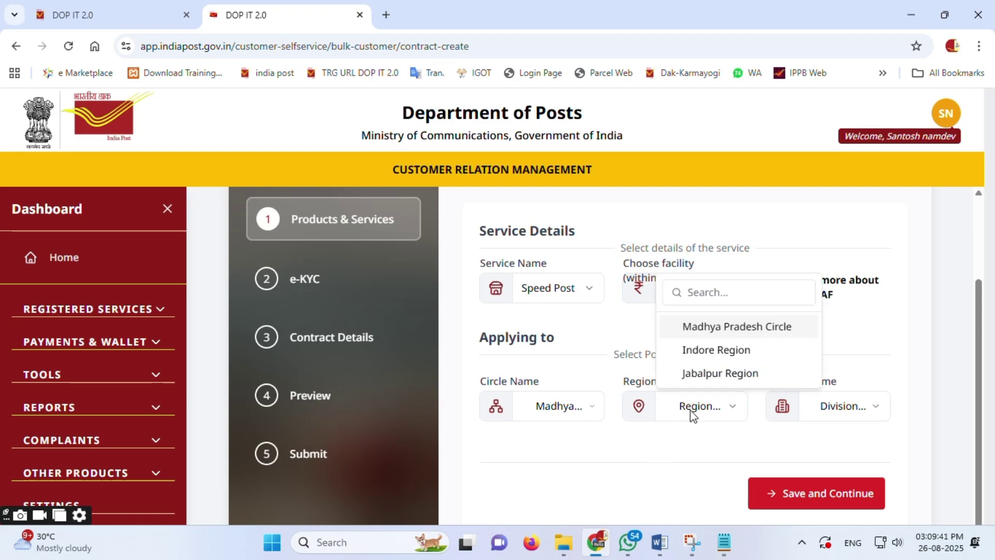
{"action": "left_click", "coordinate": [717, 327]}
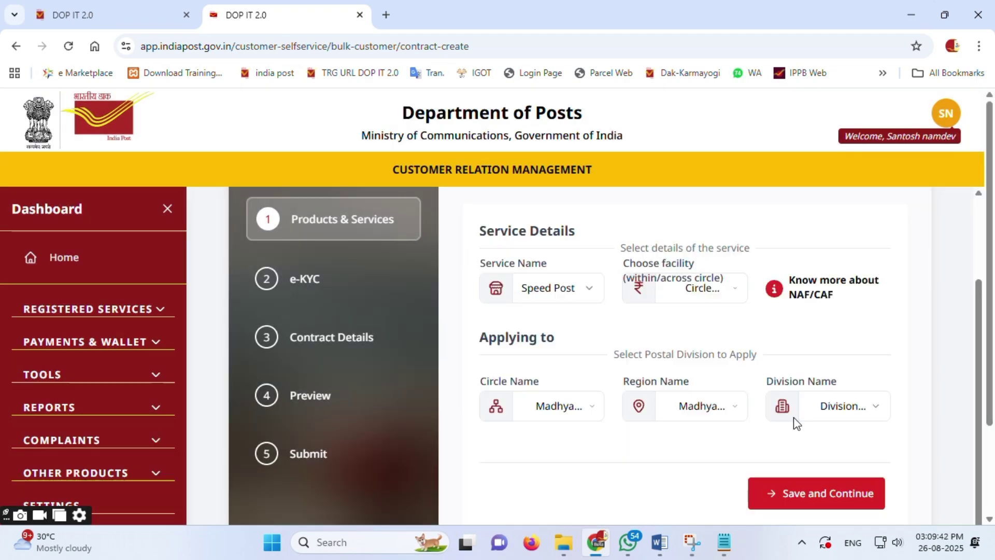
{"action": "left_click", "coordinate": [855, 412]}
{"action": "left_click", "coordinate": [880, 281]}
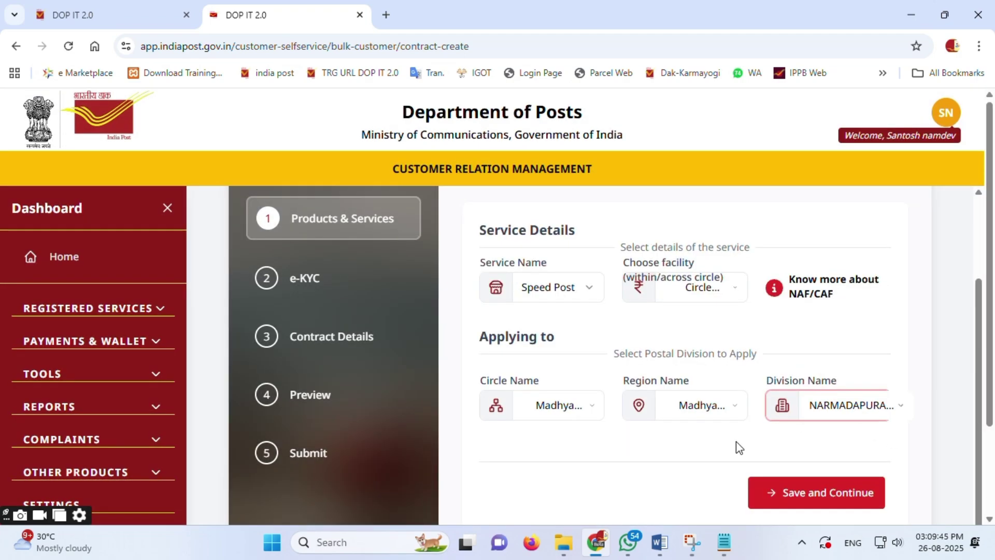
{"action": "scroll", "coordinate": [737, 443], "scroll_direction": "down", "scroll_amount": 2}
{"action": "left_click", "coordinate": [806, 378]}
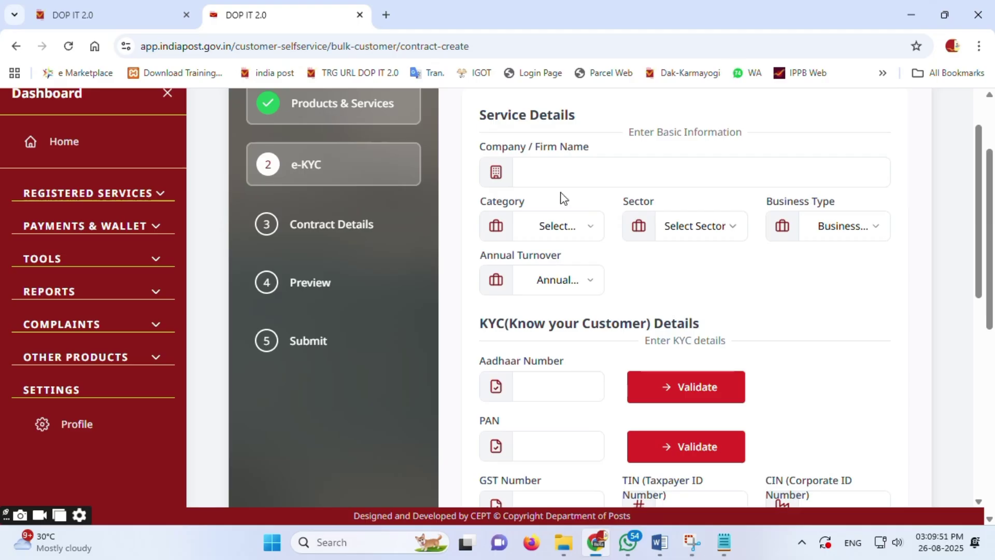
Step: Enter 'SBI Test' as the Company / Firm Name on the e-KYC step
{"action": "left_click", "coordinate": [546, 177]}
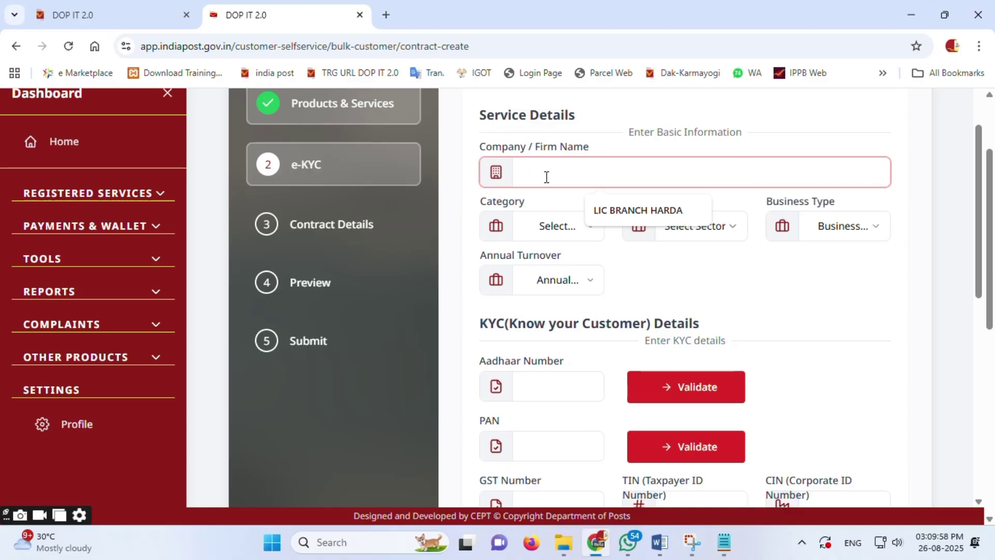
{"action": "type", "text": "SBI"}
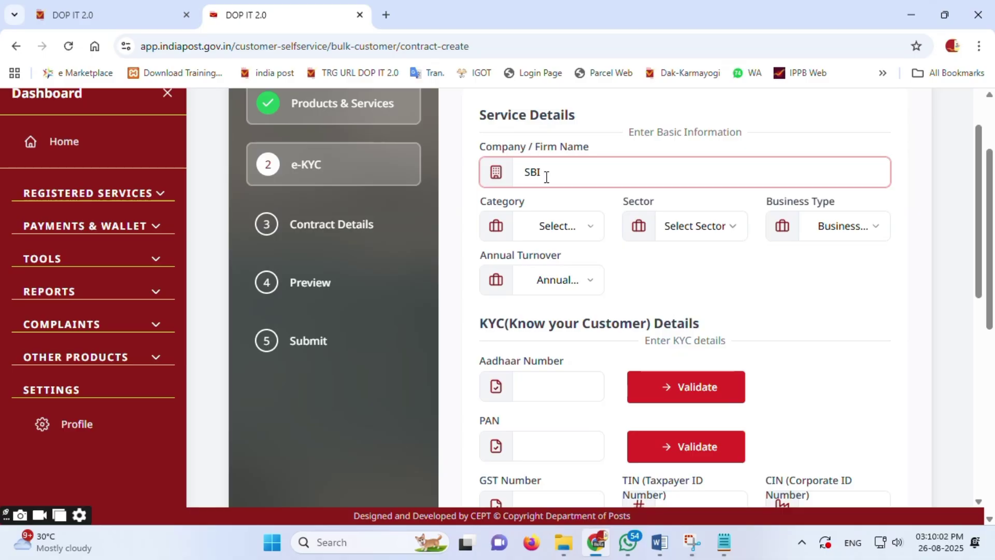
{"action": "type", "text": " Test"}
{"action": "key", "text": "Home"}
{"action": "left_click", "coordinate": [585, 231]}
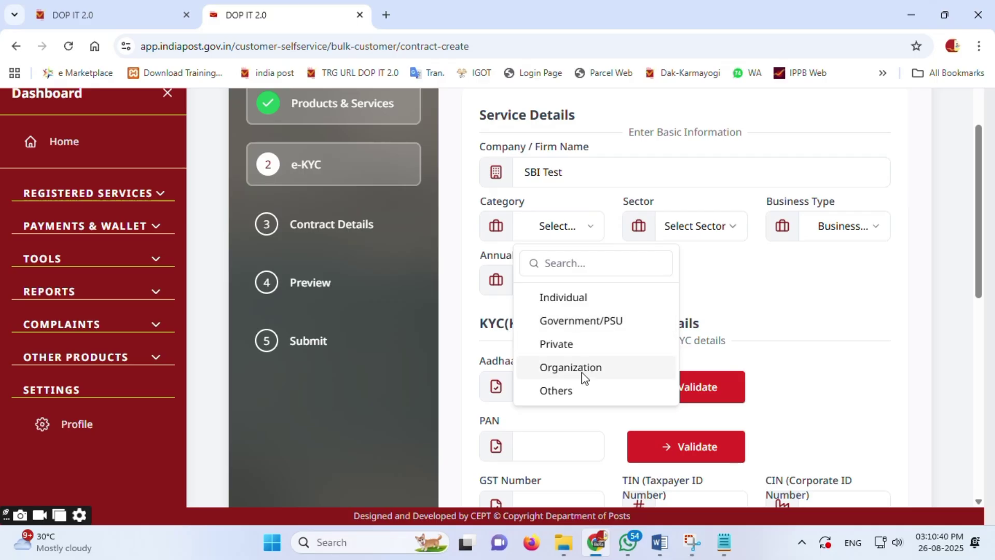
Step: Set category Government/PSU, sub-category Central, sector Banking, a business type, and turnover Above Rs.1 Crore
{"action": "left_click", "coordinate": [582, 321]}
{"action": "left_click", "coordinate": [719, 226]}
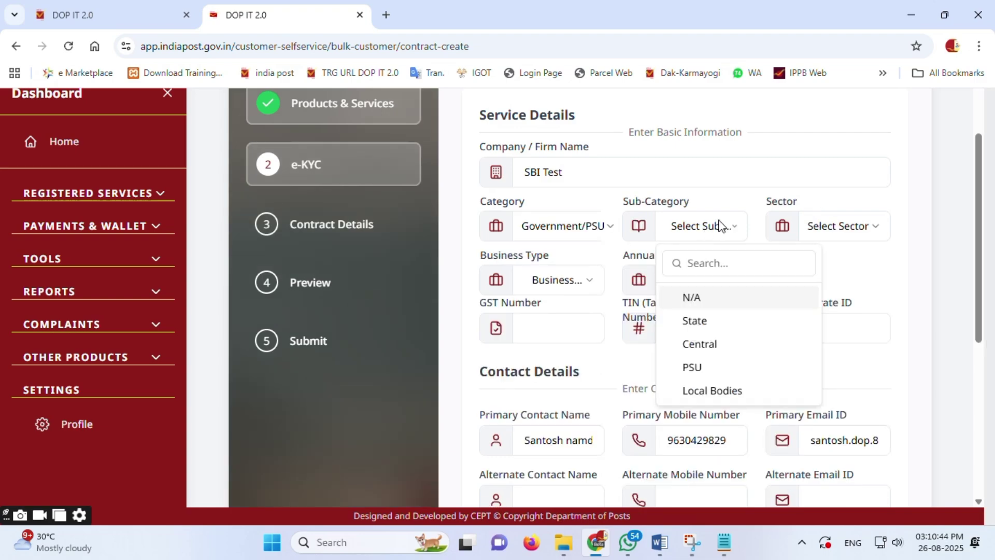
{"action": "left_click", "coordinate": [726, 343]}
{"action": "left_click", "coordinate": [838, 236]}
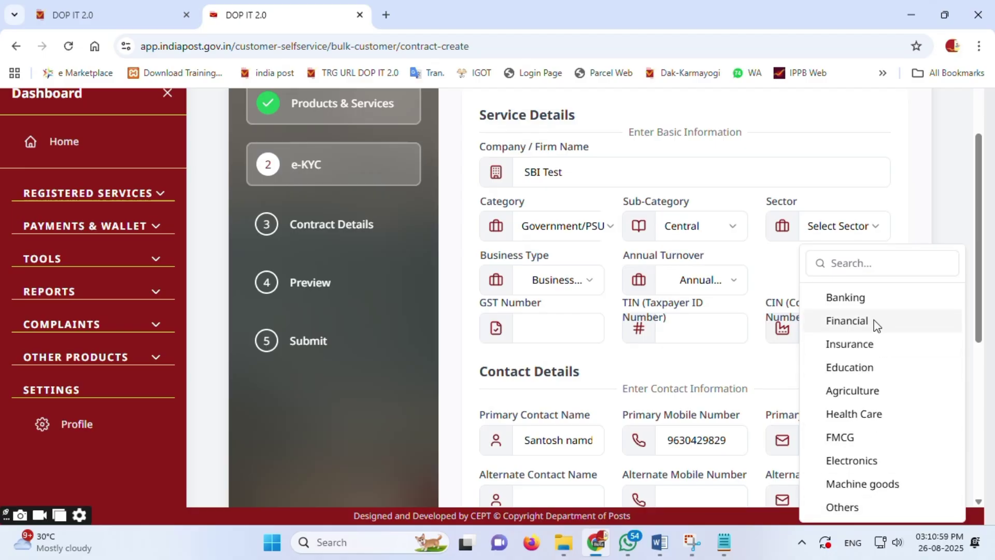
{"action": "left_click", "coordinate": [861, 299]}
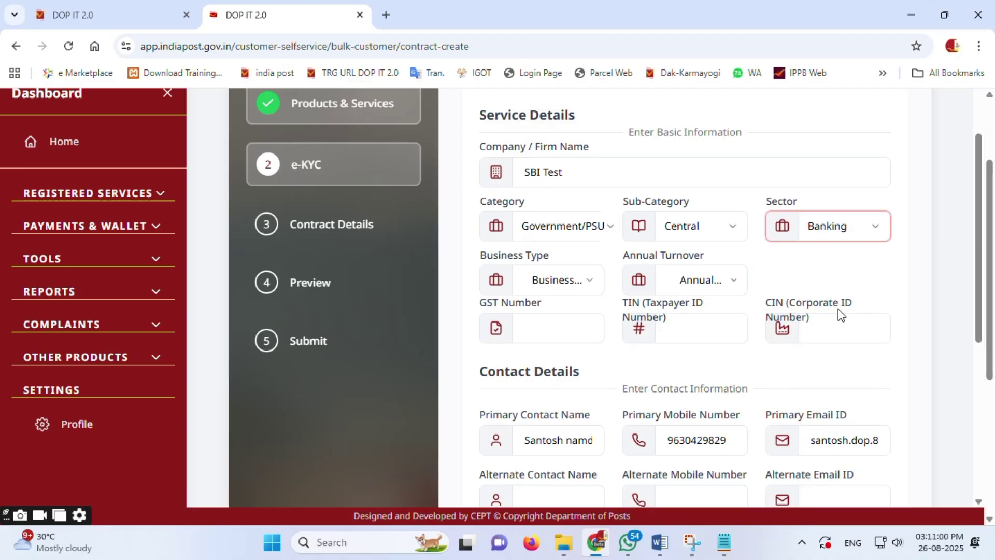
{"action": "left_click", "coordinate": [560, 282]}
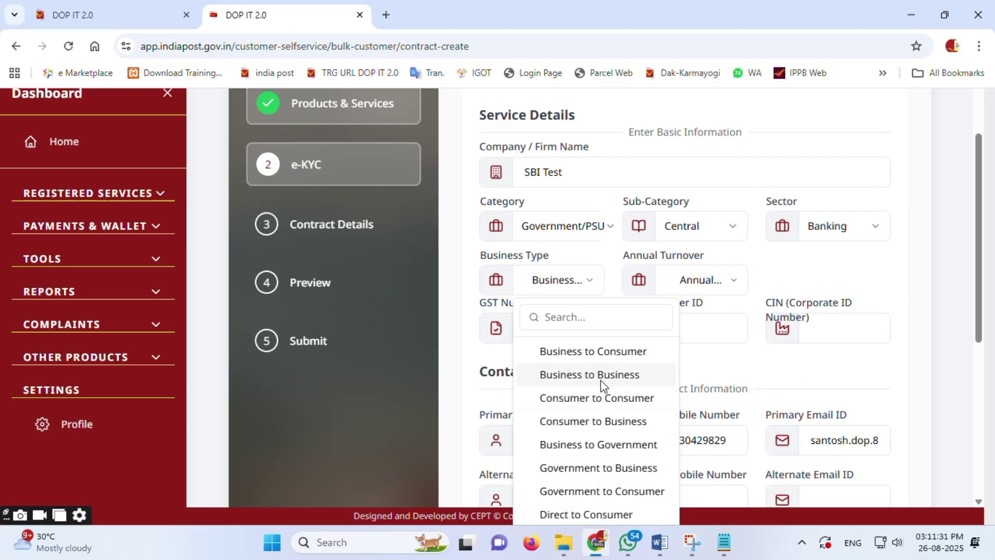
{"action": "left_click", "coordinate": [599, 352]}
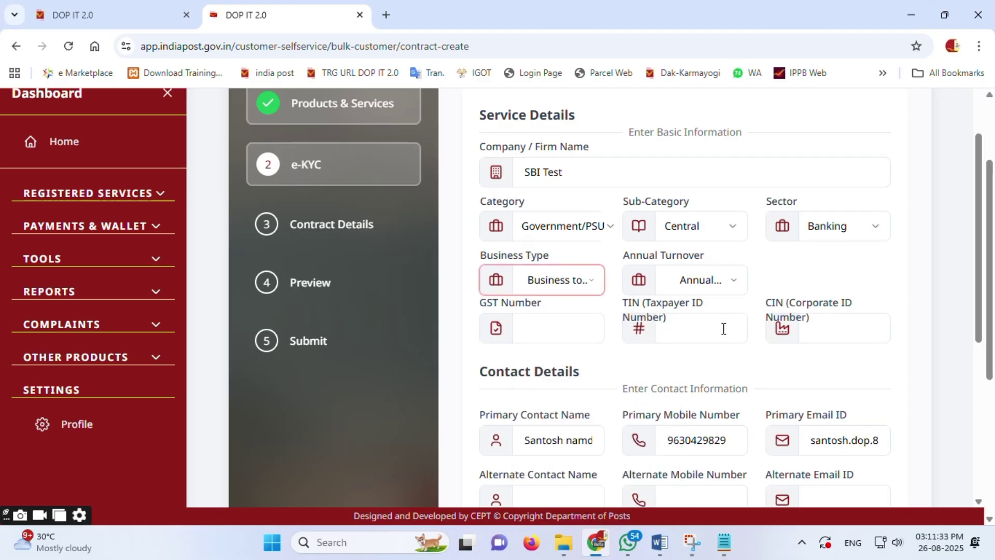
{"action": "left_click", "coordinate": [707, 281]}
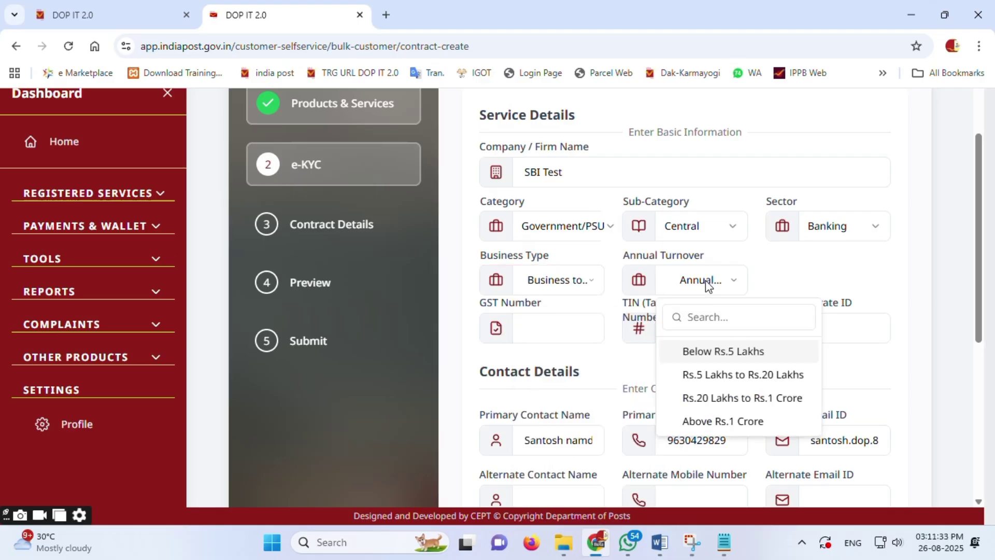
{"action": "left_click", "coordinate": [725, 421]}
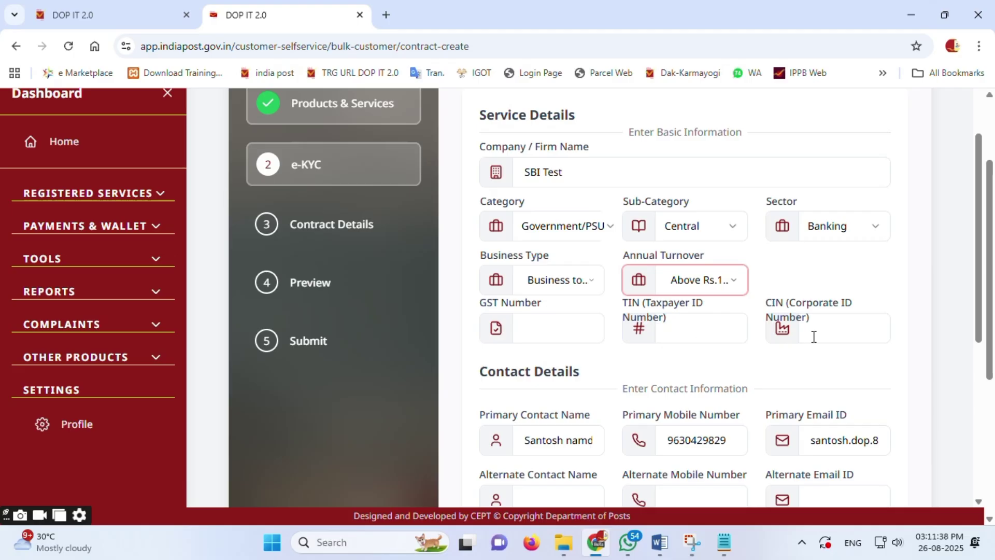
Step: Save the e-KYC details and continue to Contract Details
{"action": "scroll", "coordinate": [575, 222], "scroll_direction": "down", "scroll_amount": 3}
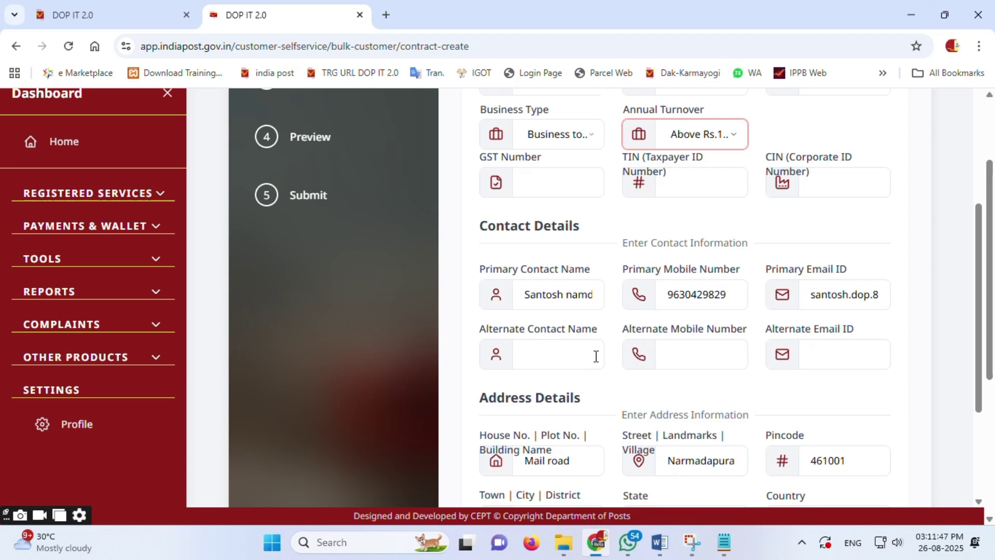
{"action": "scroll", "coordinate": [826, 355], "scroll_direction": "down", "scroll_amount": 3}
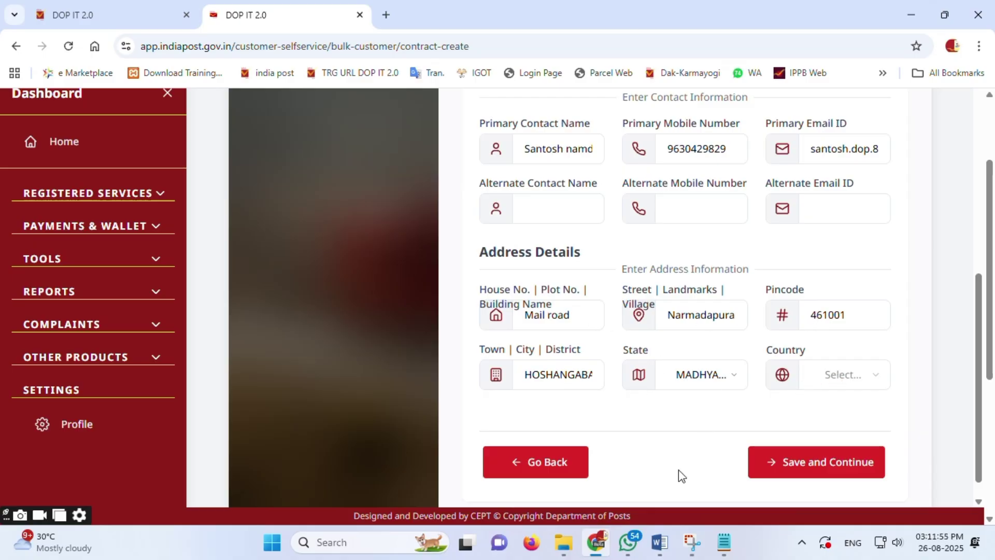
{"action": "left_click", "coordinate": [804, 472]}
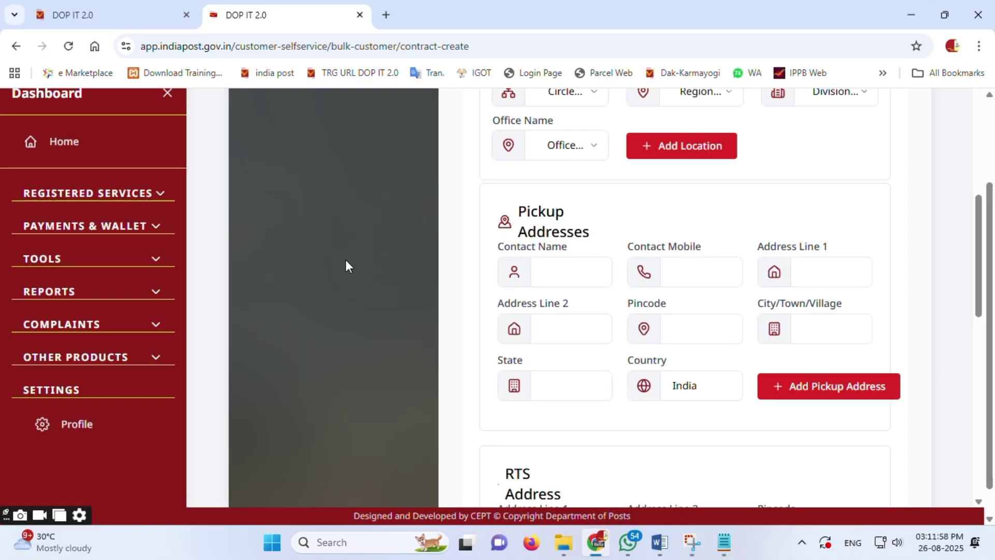
Step: Set Contract Type to BNPL and Delivery Mode to NONCOD
{"action": "scroll", "coordinate": [415, 290], "scroll_direction": "up", "scroll_amount": 6}
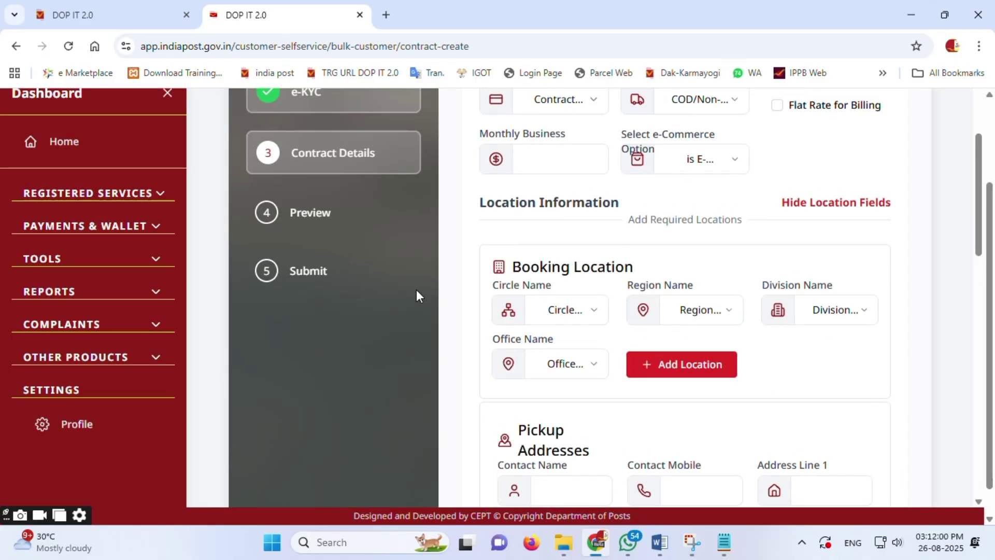
{"action": "scroll", "coordinate": [410, 289], "scroll_direction": "down", "scroll_amount": 3}
{"action": "scroll", "coordinate": [487, 293], "scroll_direction": "up", "scroll_amount": 4}
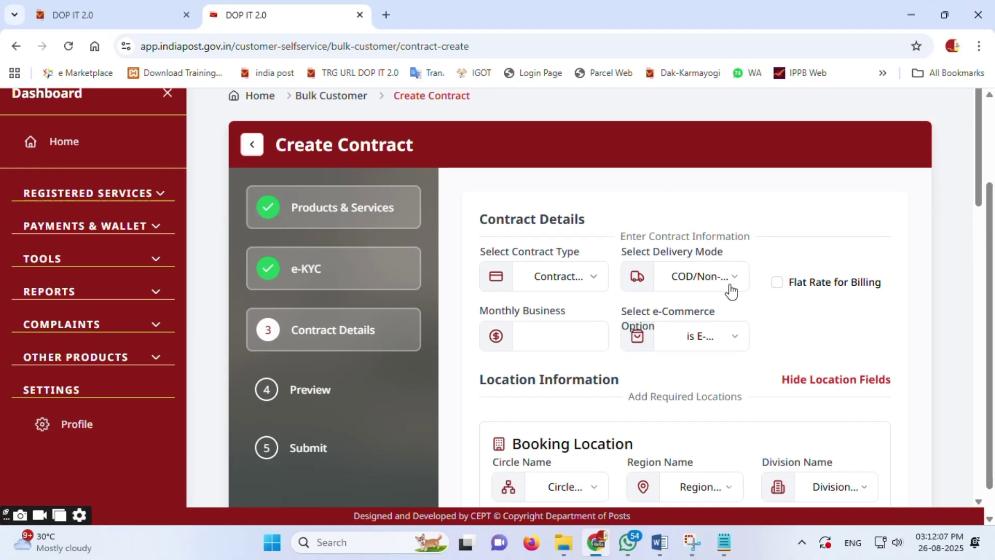
{"action": "left_click", "coordinate": [595, 282]}
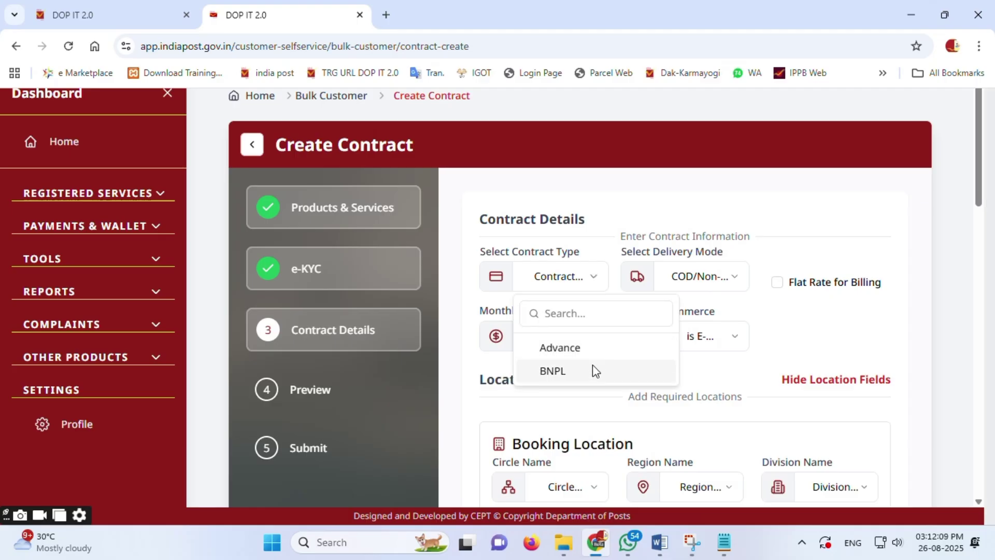
{"action": "left_click", "coordinate": [552, 371]}
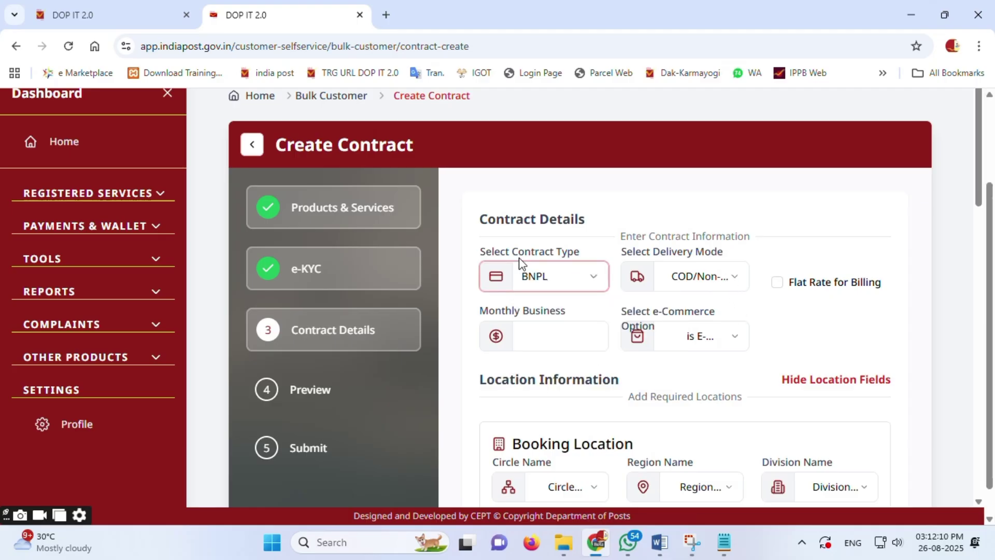
{"action": "left_click", "coordinate": [596, 279]}
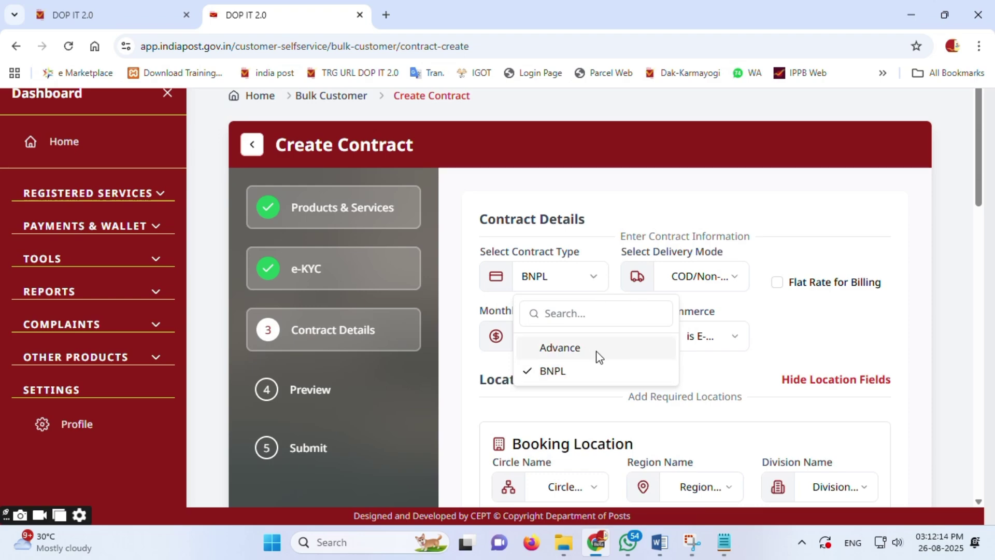
{"action": "left_click", "coordinate": [596, 372]}
{"action": "left_click", "coordinate": [732, 278]}
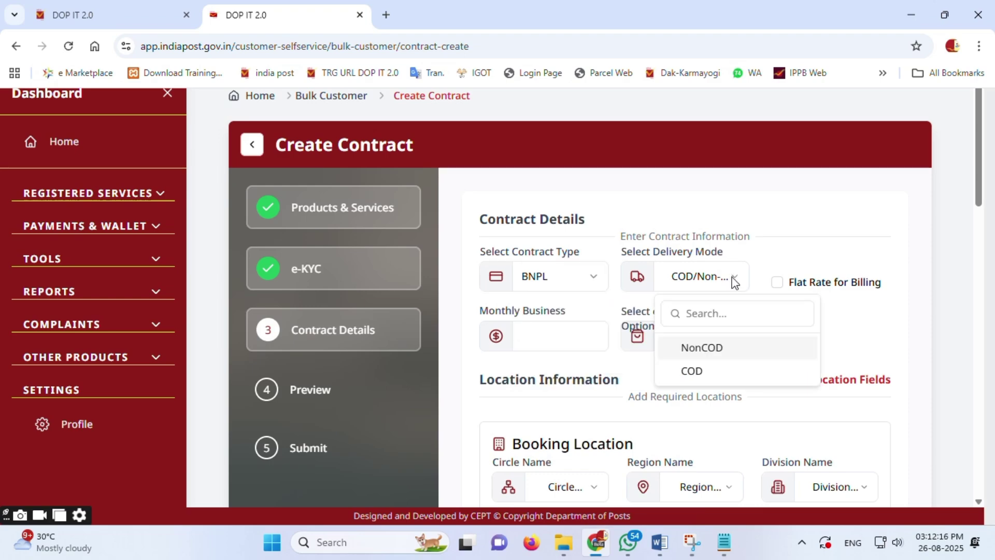
{"action": "left_click", "coordinate": [734, 348]}
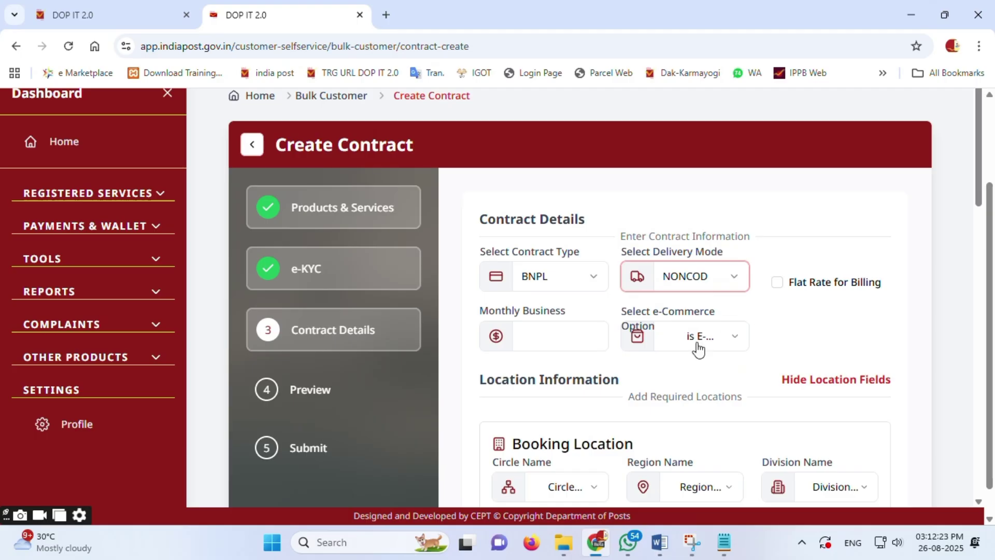
Step: Enter 10000 as Monthly Business and set e-Commerce Option to No
{"action": "left_click", "coordinate": [589, 337]}
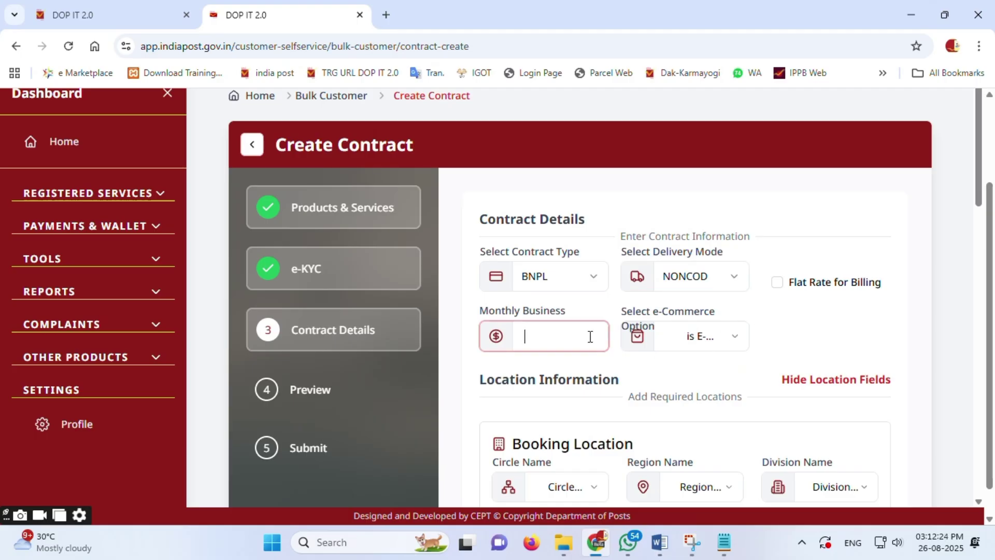
{"action": "type", "text": "10"}
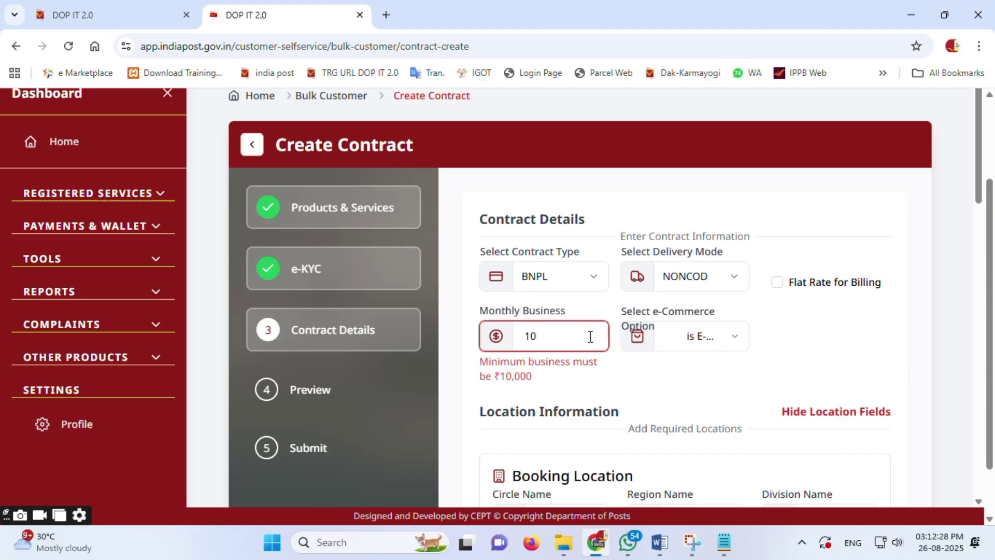
{"action": "type", "text": "000"}
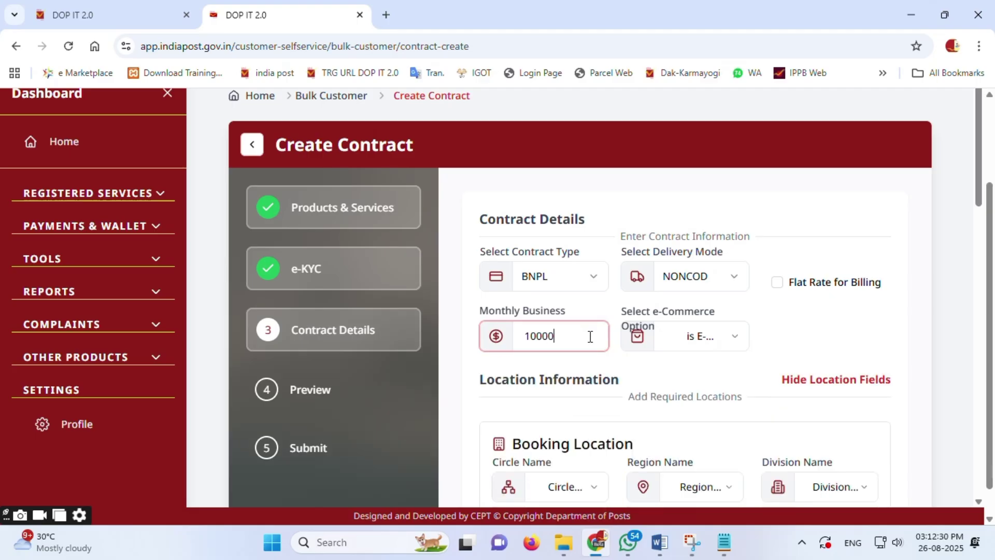
{"action": "left_click", "coordinate": [726, 343]}
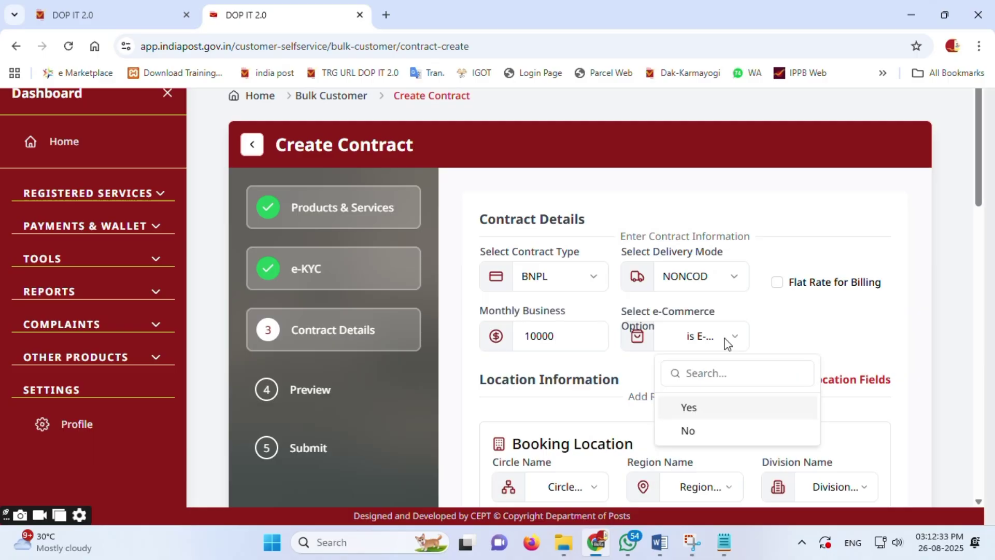
{"action": "left_click", "coordinate": [689, 431]}
{"action": "scroll", "coordinate": [701, 422], "scroll_direction": "down", "scroll_amount": 3}
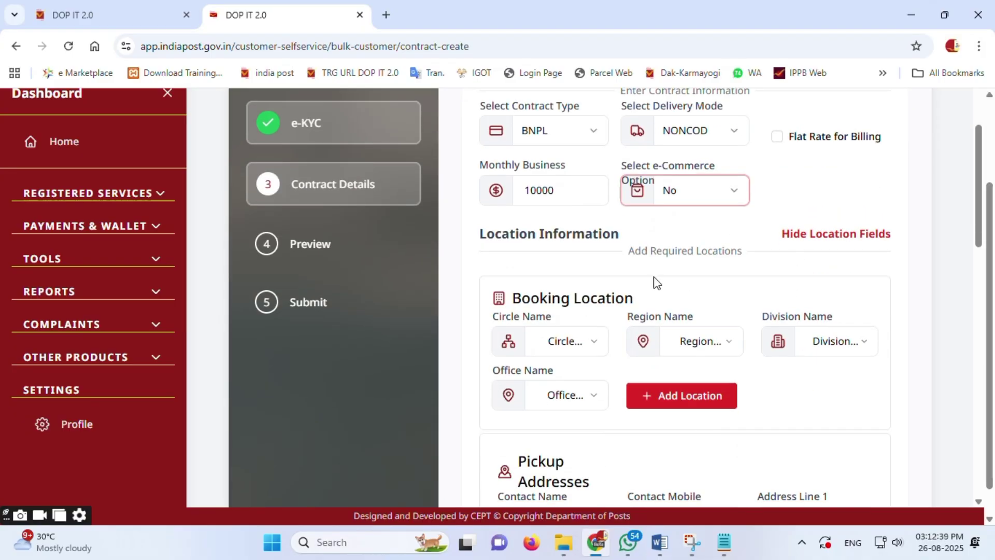
Step: Choose Madhya Pradesh Circle as circle and region, and NARMADAPURAM as division for the booking location
{"action": "left_click", "coordinate": [589, 347]}
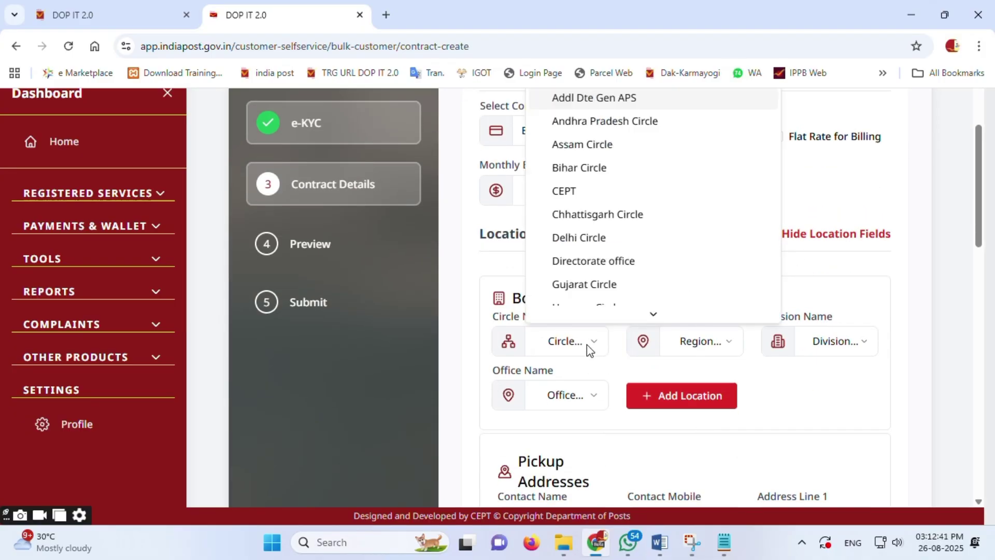
{"action": "scroll", "coordinate": [588, 311], "scroll_direction": "down", "scroll_amount": 10}
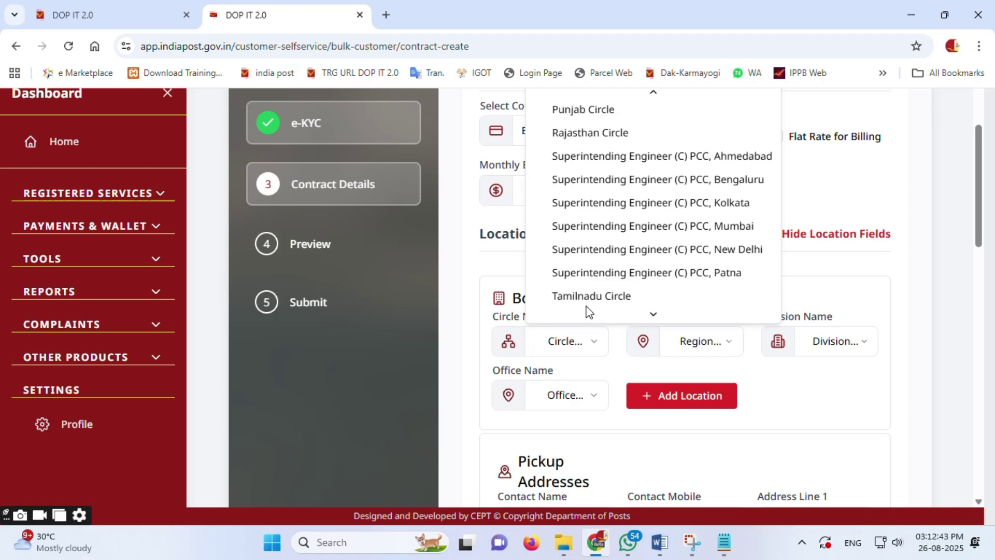
{"action": "scroll", "coordinate": [588, 308], "scroll_direction": "down", "scroll_amount": 2}
{"action": "scroll", "coordinate": [594, 295], "scroll_direction": "up", "scroll_amount": 5}
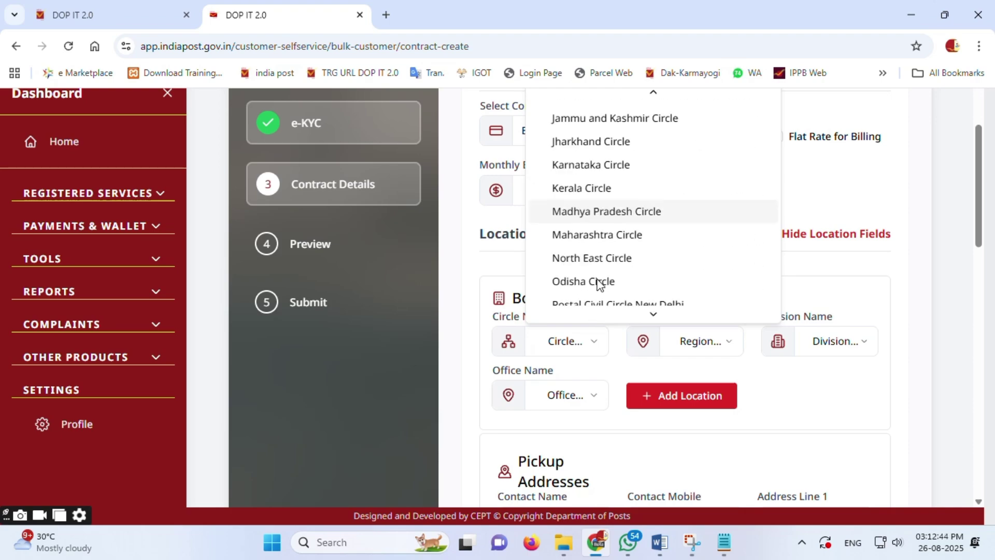
{"action": "left_click", "coordinate": [606, 211]}
{"action": "left_click", "coordinate": [652, 349]}
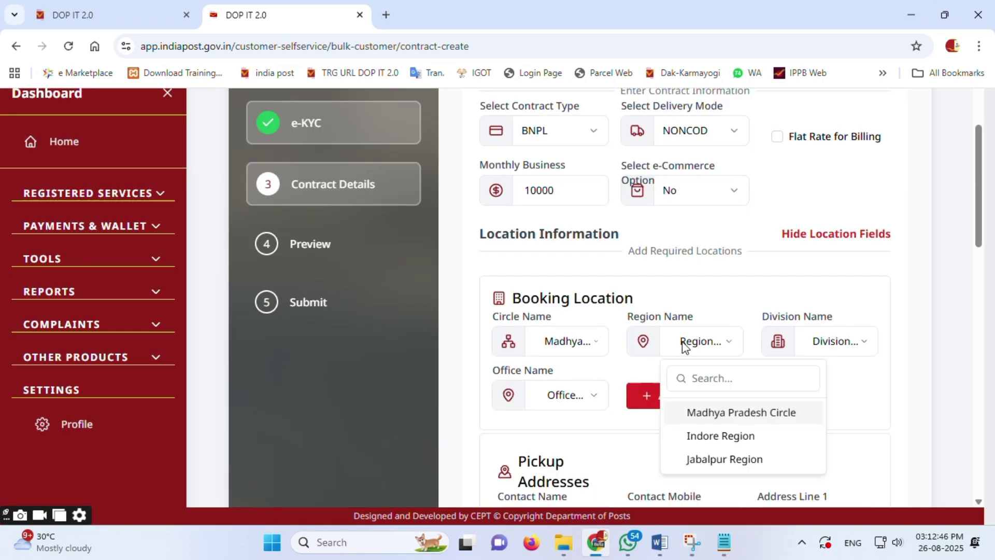
{"action": "left_click", "coordinate": [695, 412]}
{"action": "left_click", "coordinate": [857, 346]}
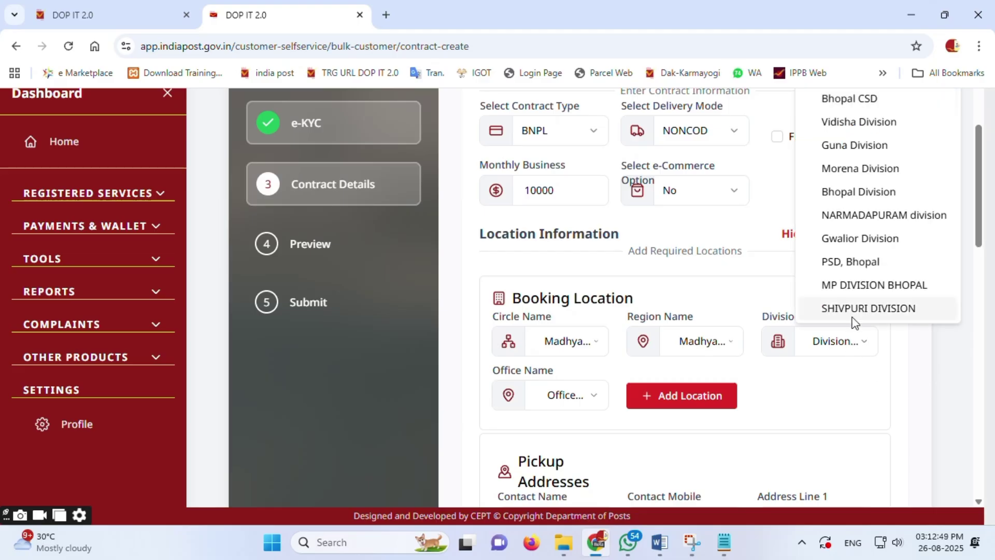
{"action": "left_click", "coordinate": [871, 218]}
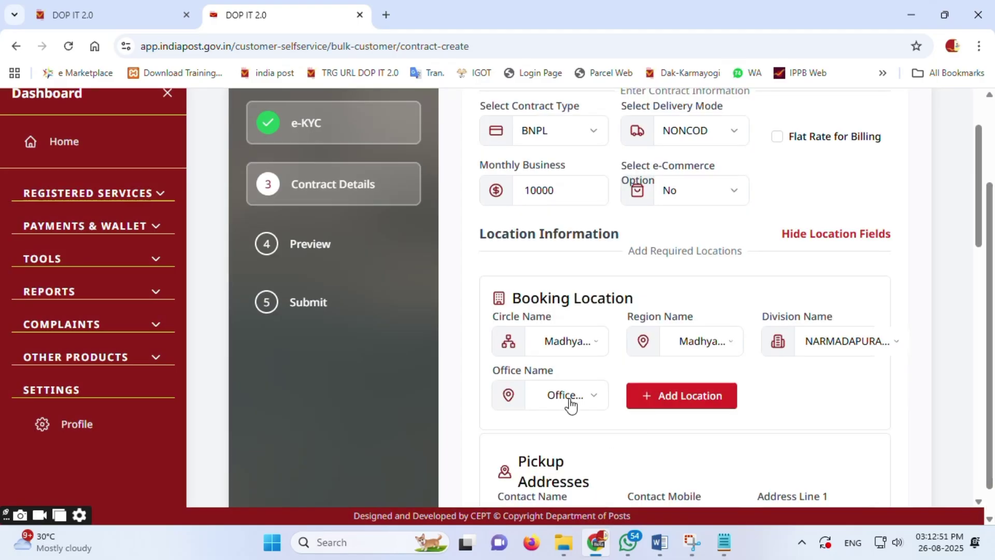
Step: Select office NARMADAPURAM H.O and add it as a booking location
{"action": "left_click", "coordinate": [570, 397]}
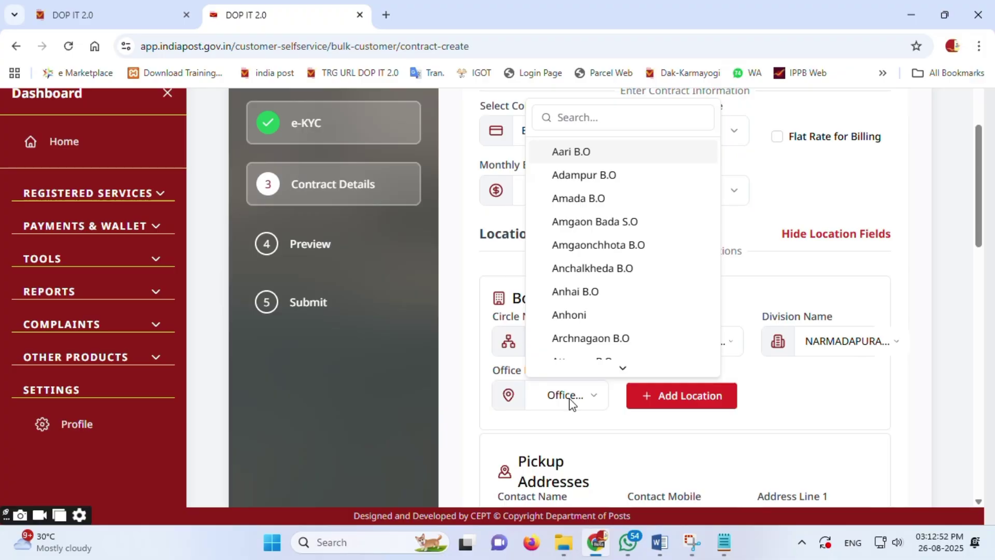
{"action": "type", "text": "nar"}
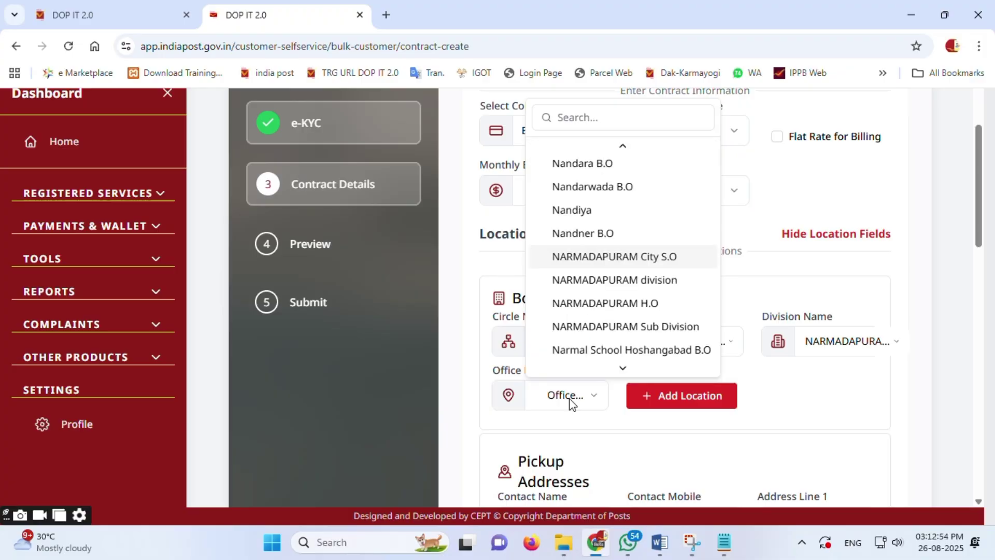
{"action": "left_click", "coordinate": [632, 304]}
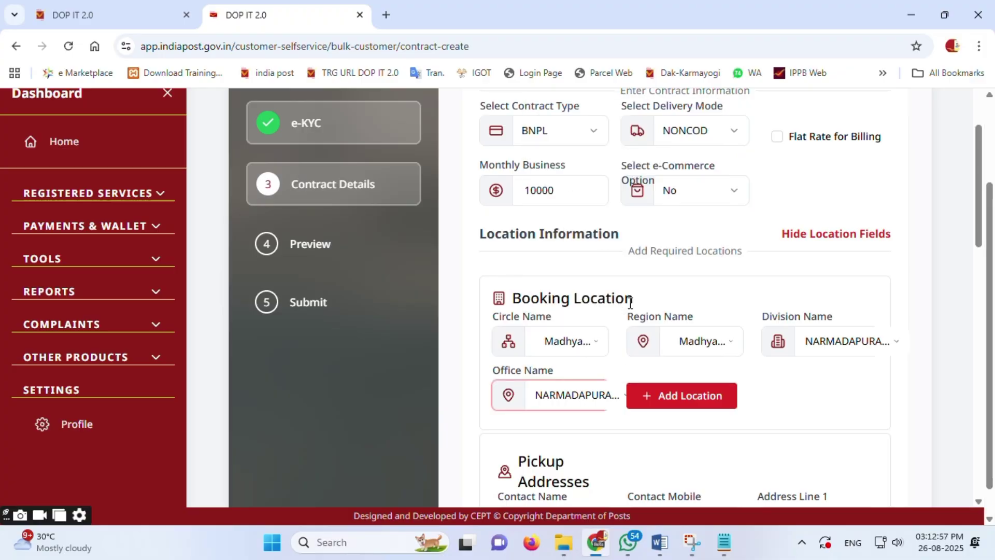
{"action": "left_click", "coordinate": [701, 395]}
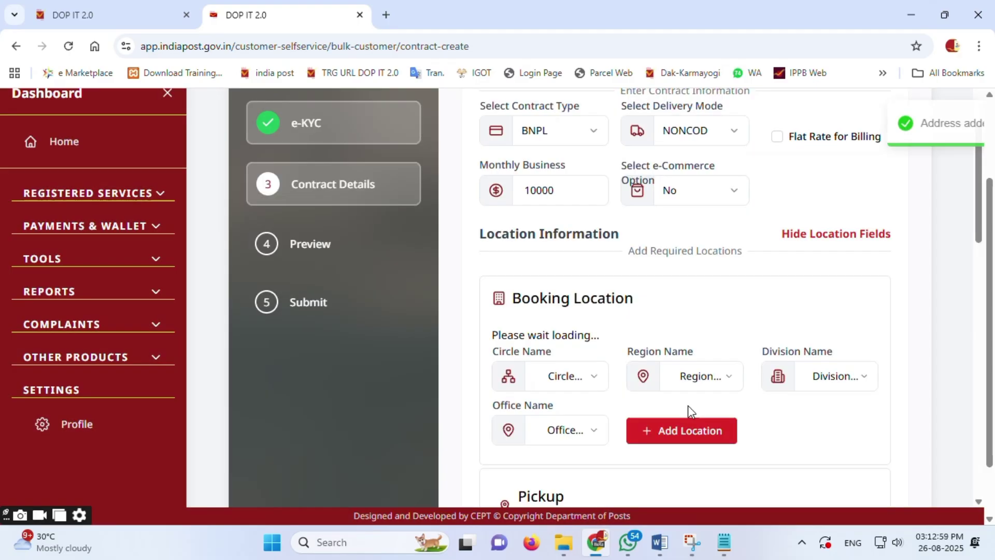
{"action": "scroll", "coordinate": [686, 410], "scroll_direction": "down", "scroll_amount": 4}
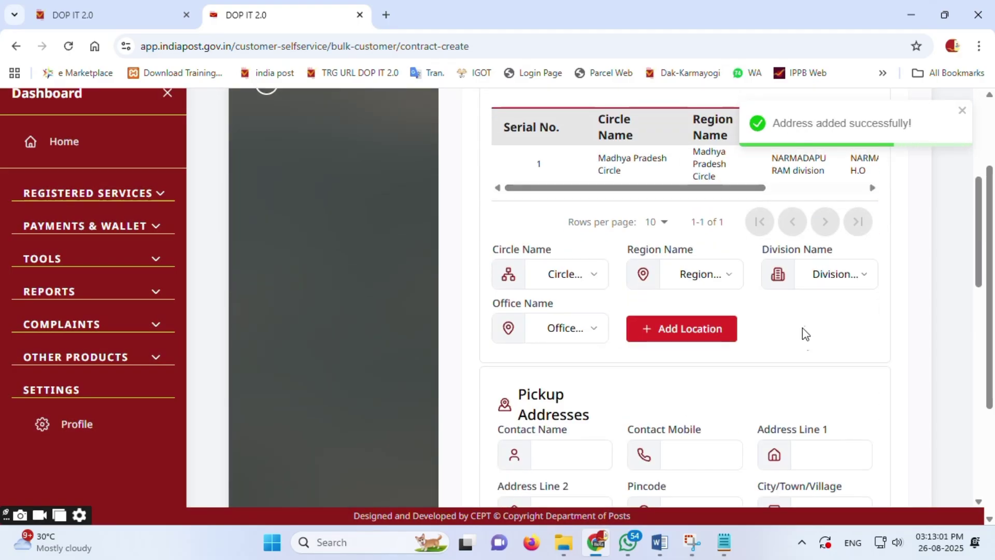
{"action": "scroll", "coordinate": [785, 356], "scroll_direction": "down", "scroll_amount": 1}
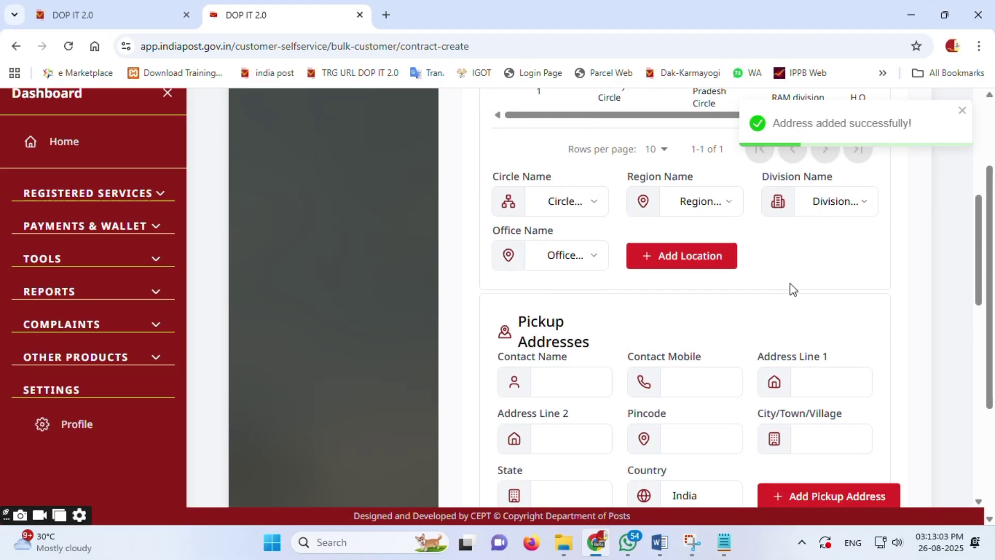
{"action": "scroll", "coordinate": [789, 283], "scroll_direction": "up", "scroll_amount": 2}
Step: Fill the pickup address from a saved address, change both address lines to 'Narmadapuram', and add it
{"action": "scroll", "coordinate": [790, 288], "scroll_direction": "down", "scroll_amount": 5}
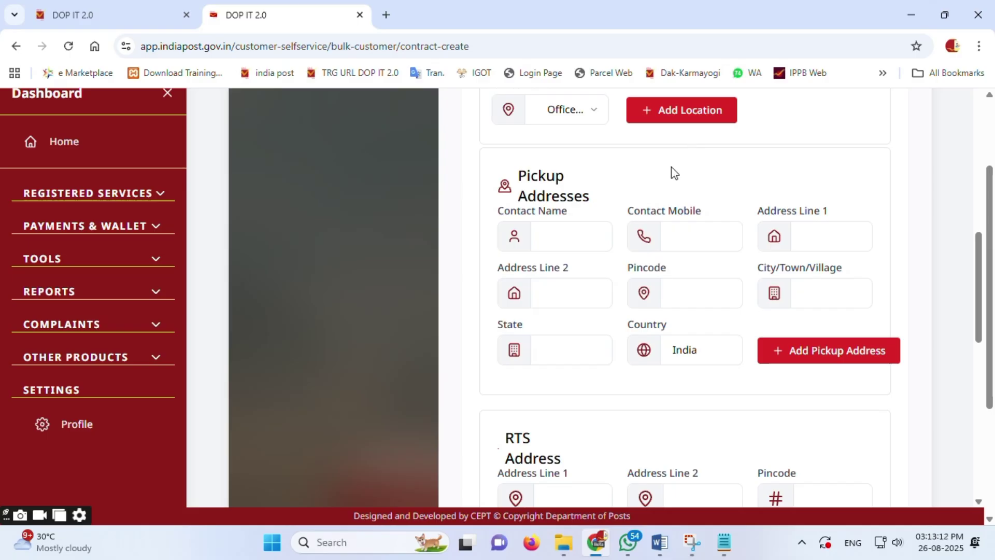
{"action": "left_click", "coordinate": [562, 239]}
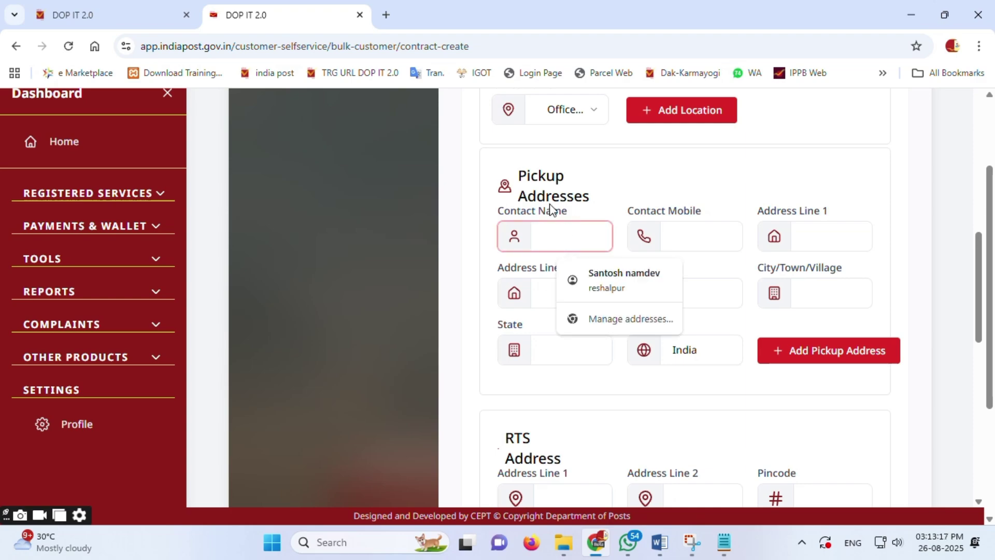
{"action": "left_click", "coordinate": [619, 290]}
{"action": "scroll", "coordinate": [606, 259], "scroll_direction": "down", "scroll_amount": 2}
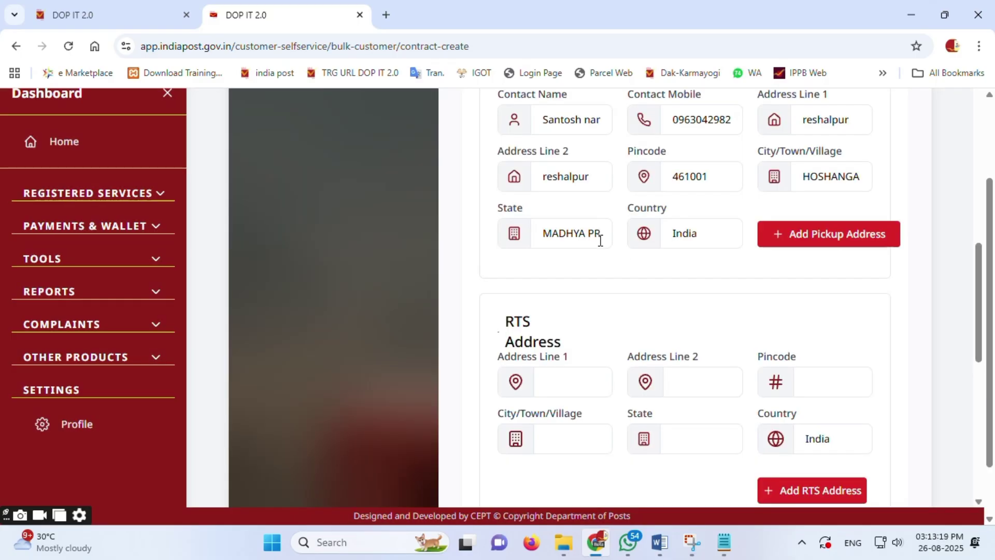
{"action": "scroll", "coordinate": [601, 241], "scroll_direction": "up", "scroll_amount": 2}
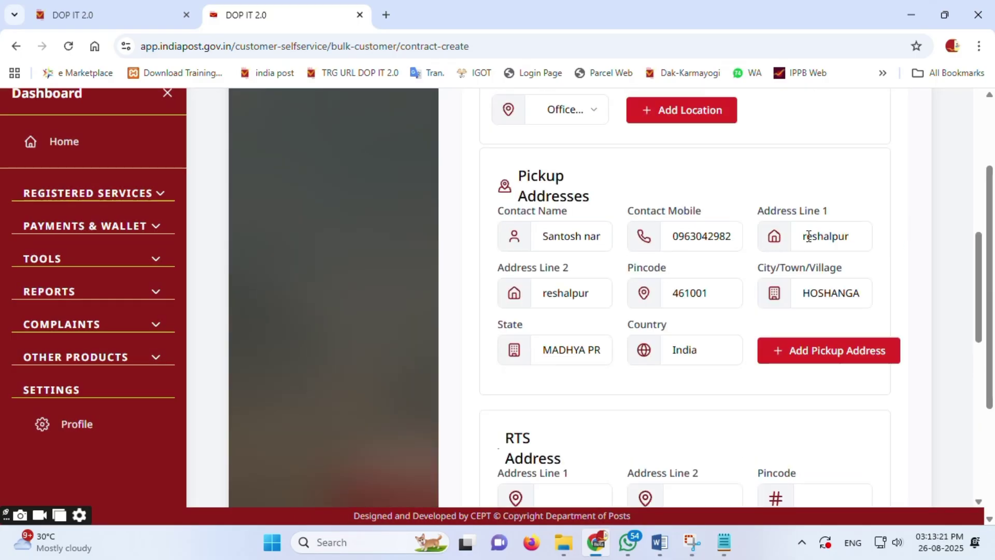
{"action": "left_click_drag", "start_coordinate": [854, 234], "coordinate": [794, 237]}
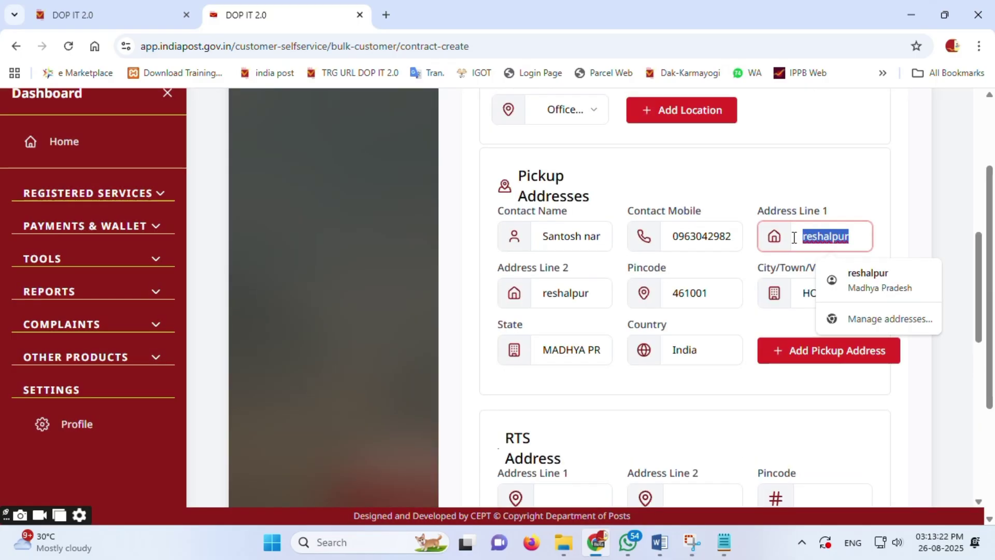
{"action": "type", "text": "Nar"}
{"action": "type", "text": "madapuram"}
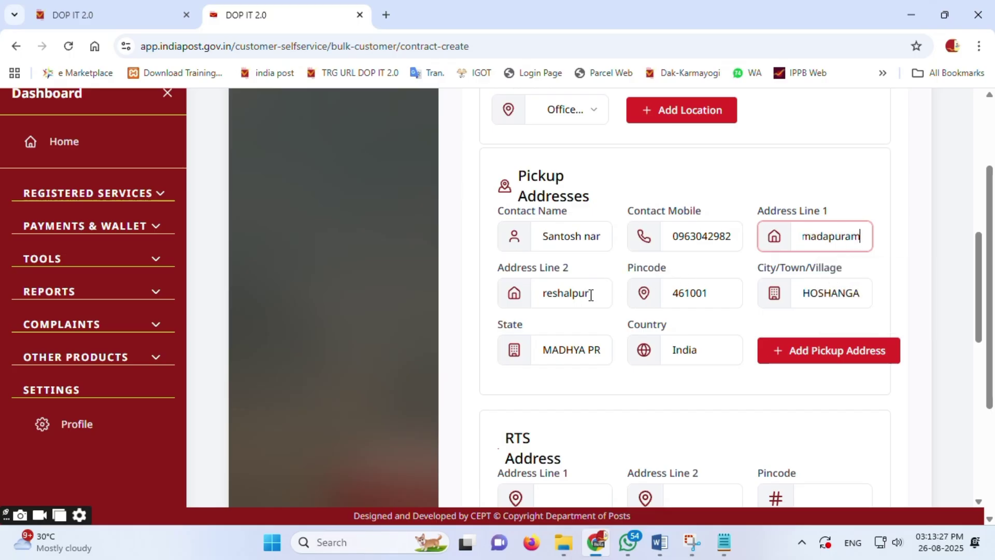
{"action": "left_click_drag", "start_coordinate": [582, 291], "coordinate": [531, 298]}
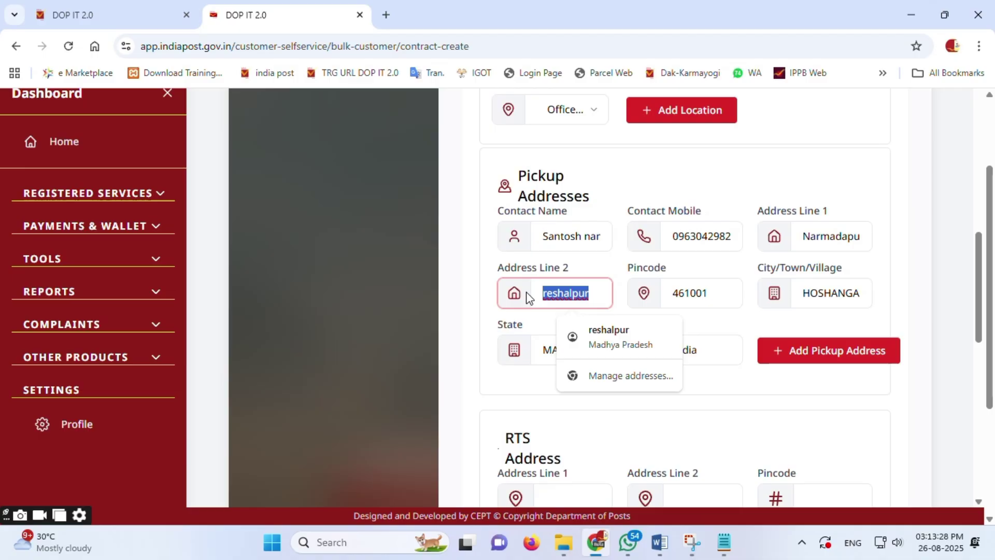
{"action": "type", "text": "Narmadapuram"}
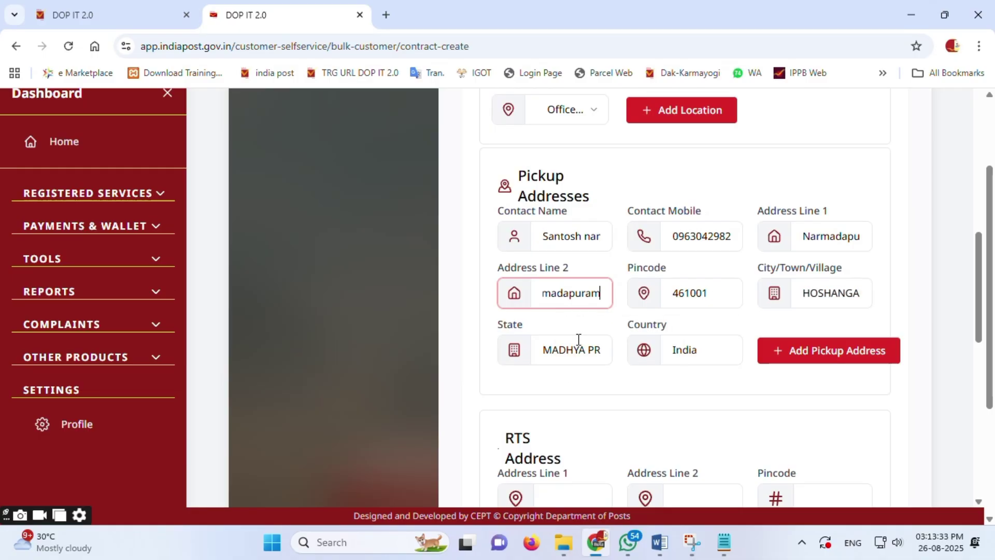
{"action": "left_click", "coordinate": [836, 356]}
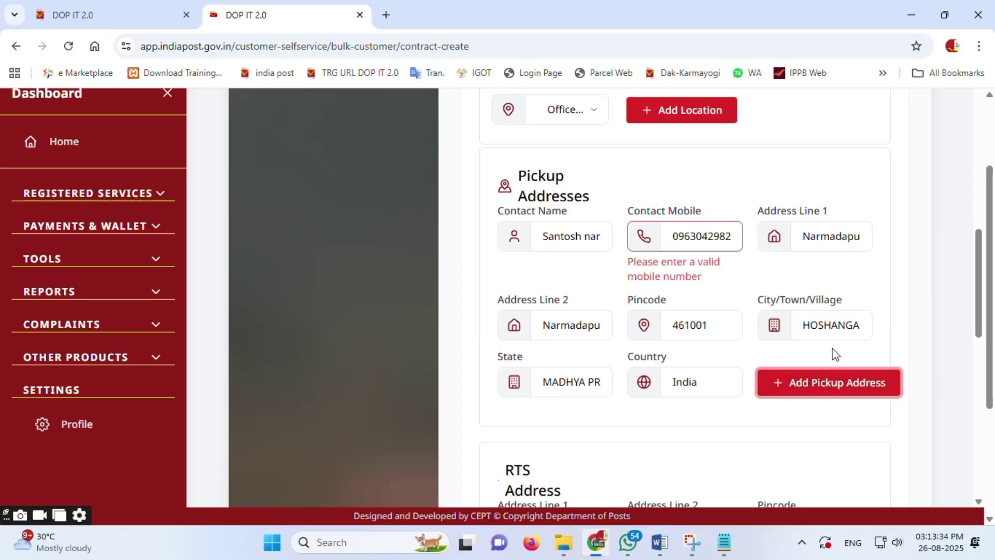
Step: Remove the leading 0 from the pickup Contact Mobile and save the pickup address row
{"action": "left_click", "coordinate": [683, 236]}
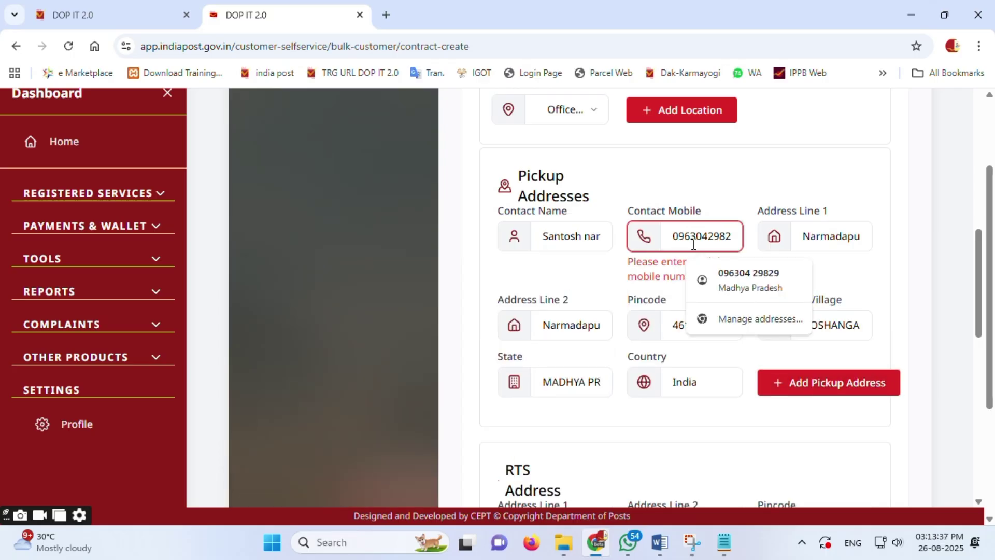
{"action": "key", "text": "BackSpace"}
{"action": "left_click", "coordinate": [730, 239]}
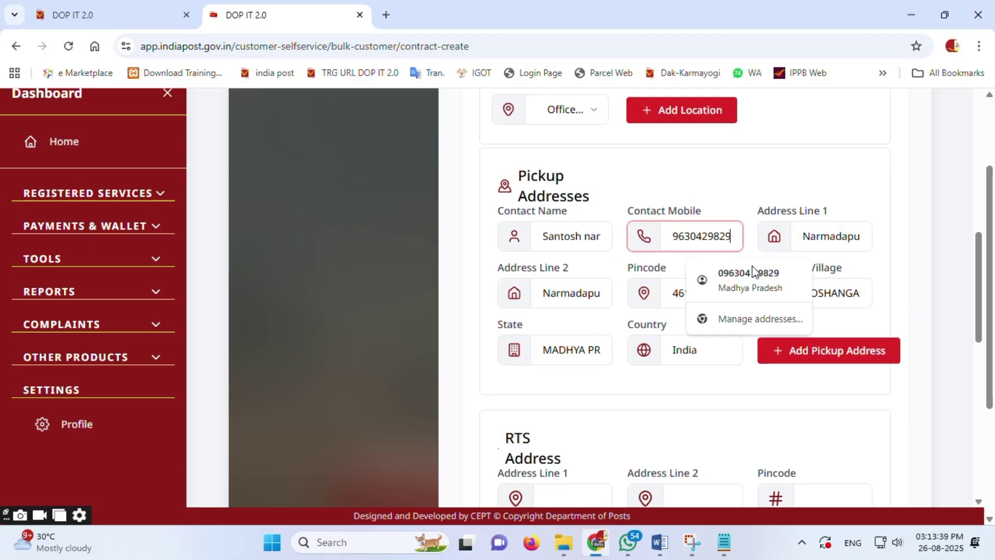
{"action": "left_click", "coordinate": [781, 339]}
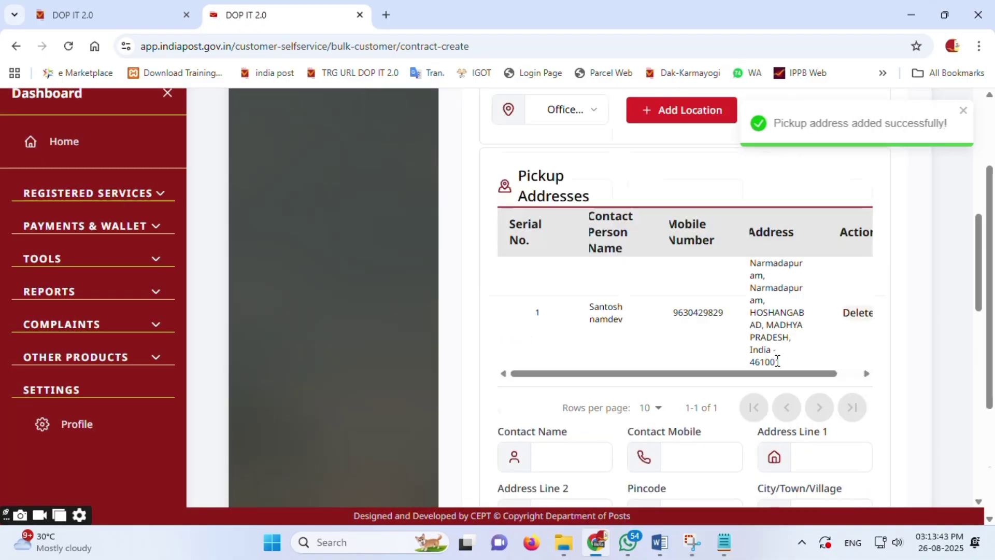
{"action": "scroll", "coordinate": [689, 337], "scroll_direction": "down", "scroll_amount": 5}
{"action": "scroll", "coordinate": [705, 344], "scroll_direction": "up", "scroll_amount": 3}
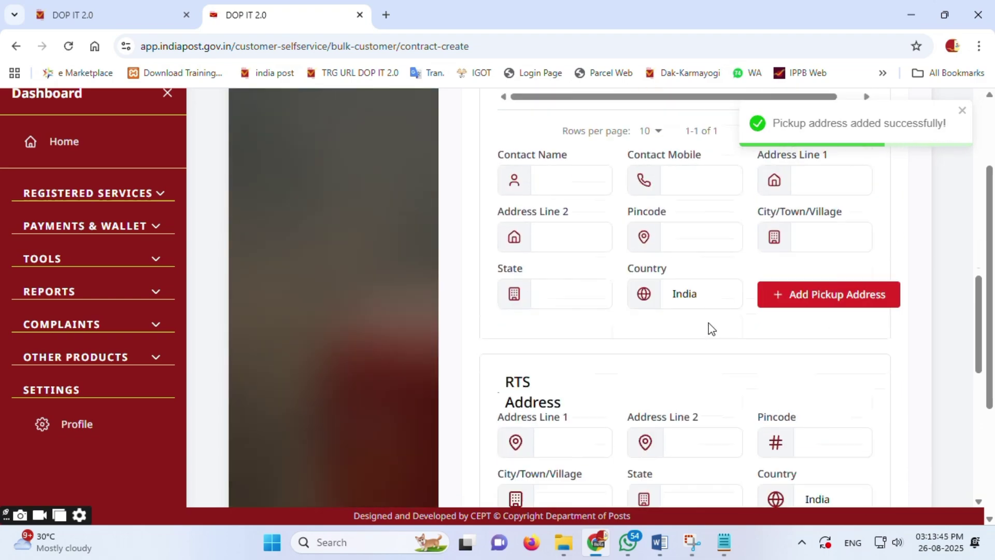
{"action": "scroll", "coordinate": [575, 305], "scroll_direction": "up", "scroll_amount": 5}
{"action": "scroll", "coordinate": [590, 329], "scroll_direction": "down", "scroll_amount": 4}
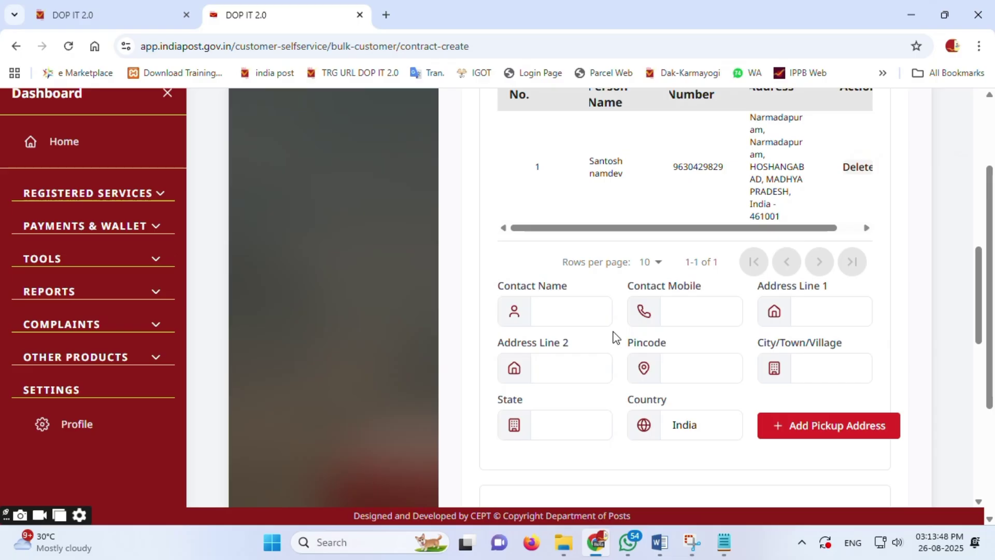
{"action": "scroll", "coordinate": [622, 342], "scroll_direction": "down", "scroll_amount": 3}
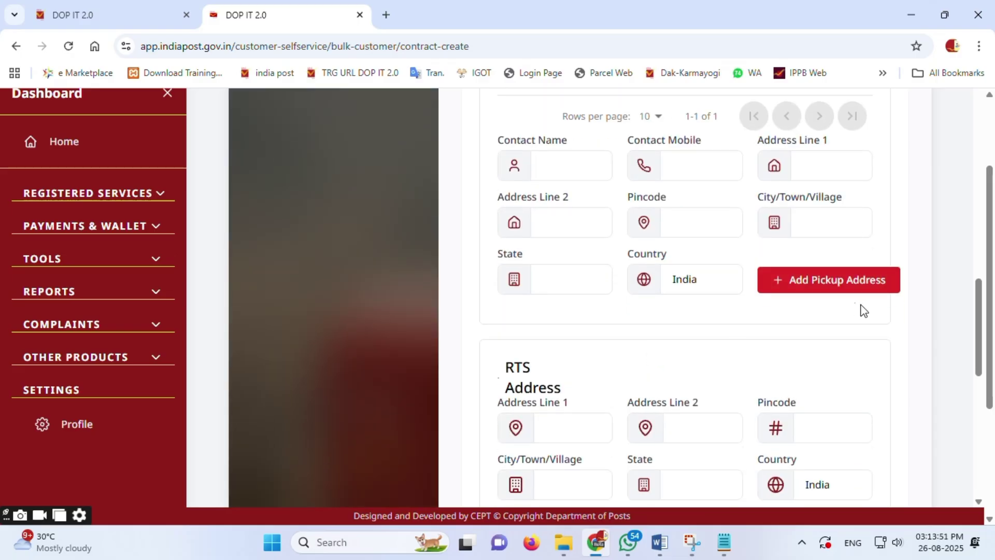
{"action": "scroll", "coordinate": [762, 325], "scroll_direction": "down", "scroll_amount": 5}
{"action": "scroll", "coordinate": [761, 325], "scroll_direction": "up", "scroll_amount": 4}
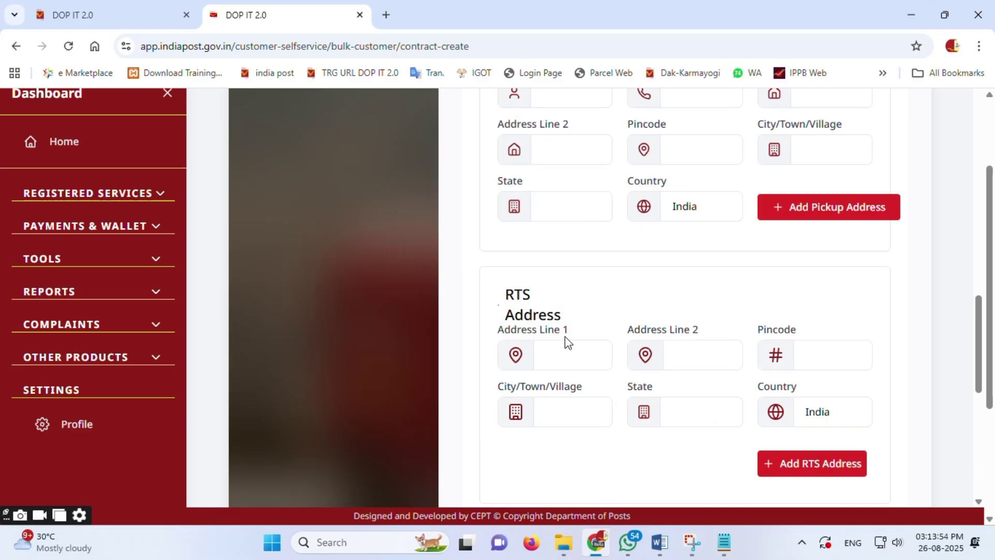
{"action": "scroll", "coordinate": [566, 342], "scroll_direction": "up", "scroll_amount": 4}
{"action": "scroll", "coordinate": [567, 342], "scroll_direction": "up", "scroll_amount": 3}
{"action": "scroll", "coordinate": [567, 342], "scroll_direction": "down", "scroll_amount": 5}
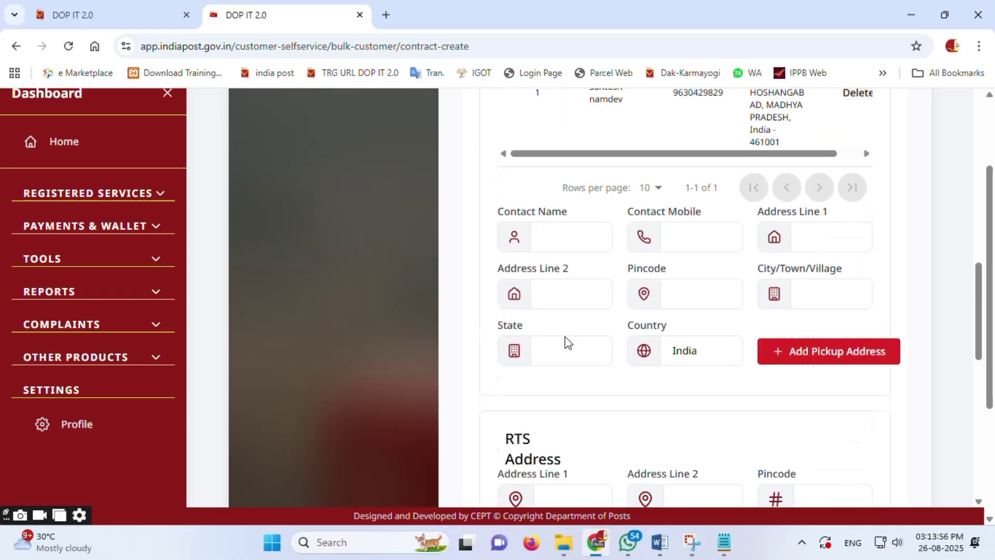
{"action": "scroll", "coordinate": [565, 337], "scroll_direction": "down", "scroll_amount": 3}
{"action": "left_click", "coordinate": [577, 286]}
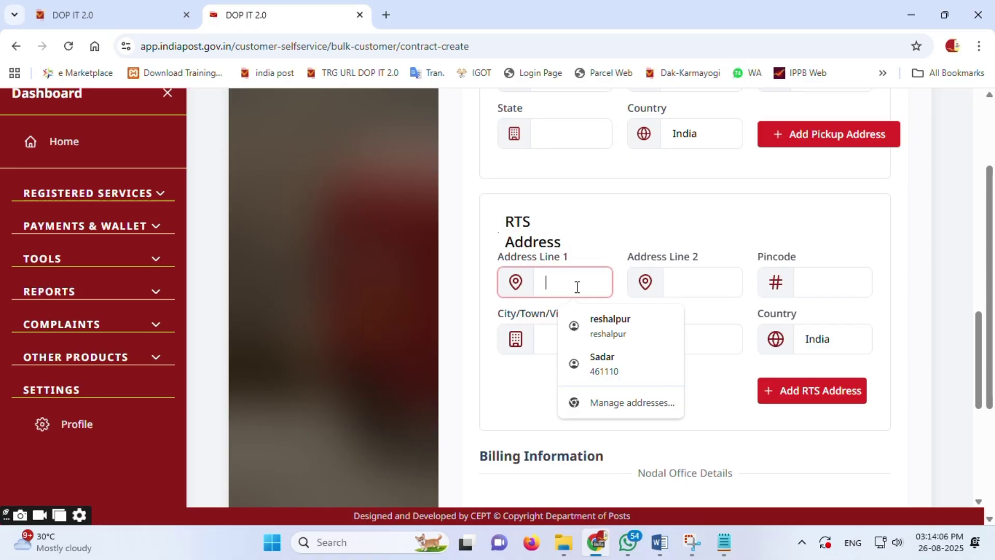
Step: Enter 'narmadapuram' and 'SBI Test' as RTS Address Lines 1 and 2
{"action": "type", "text": "nar"}
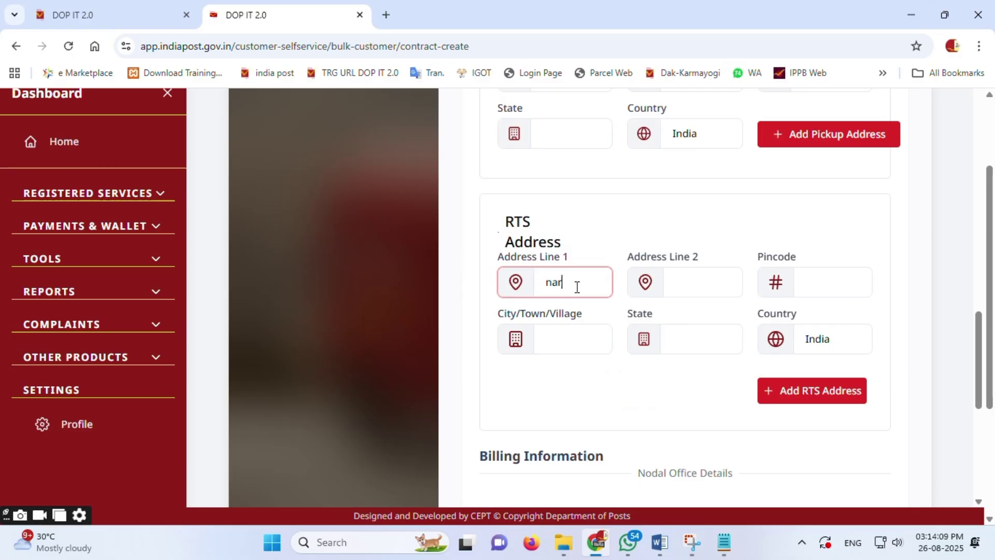
{"action": "type", "text": "madapuram"}
{"action": "left_click", "coordinate": [720, 283]}
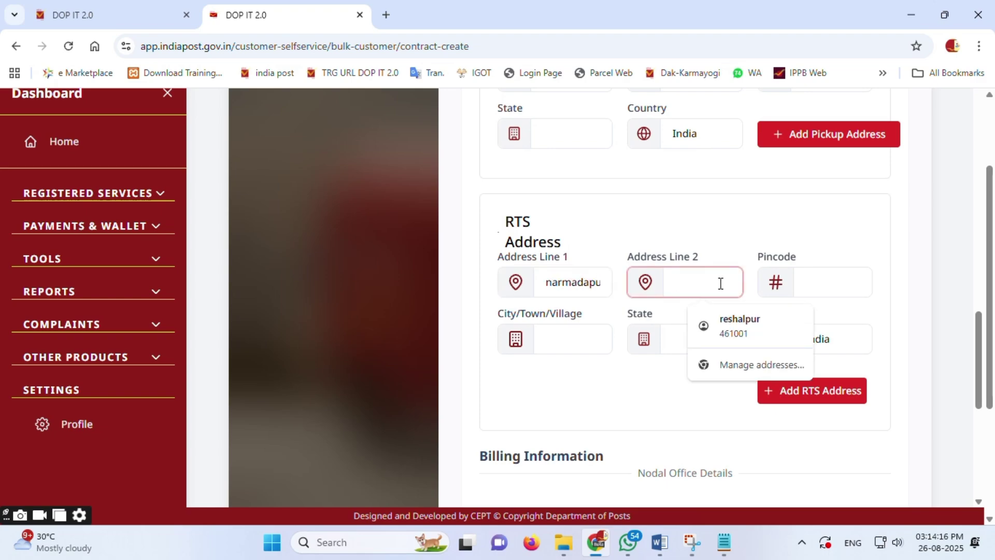
{"action": "type", "text": "SBI"}
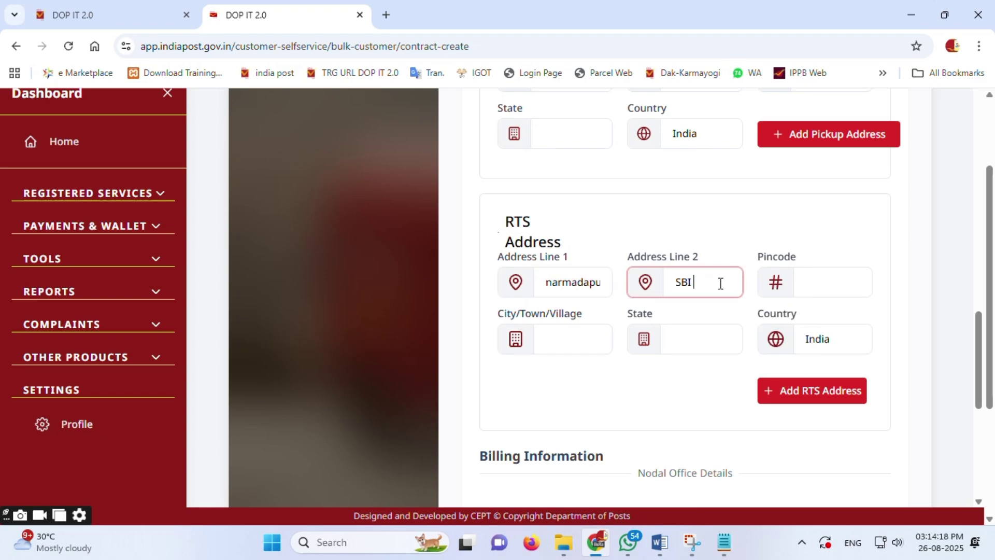
{"action": "type", "text": " Test"}
Step: Enter RTS pincode 461001 and add the RTS address to the contract
{"action": "left_click", "coordinate": [819, 284]}
{"action": "type", "text": "46"}
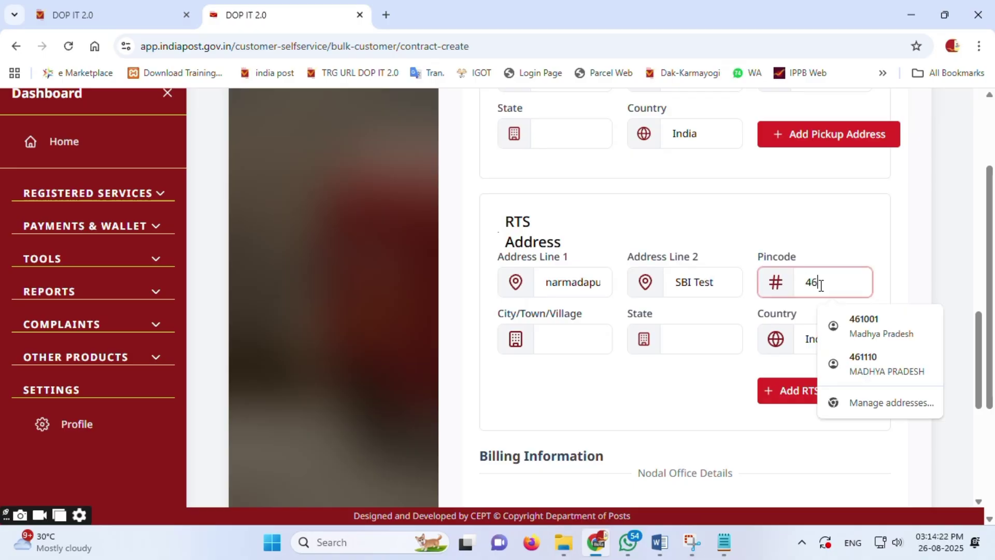
{"action": "type", "text": "1001"}
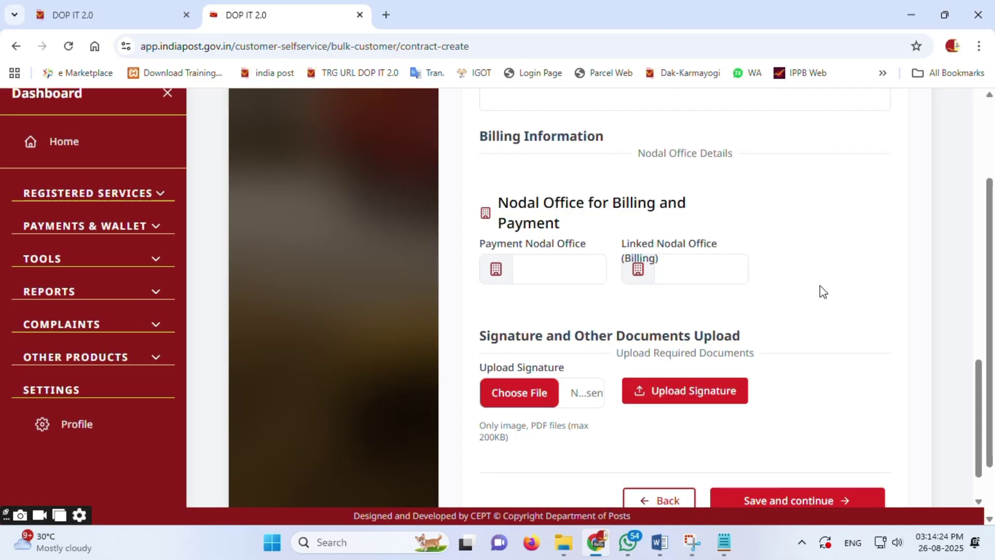
{"action": "scroll", "coordinate": [655, 311], "scroll_direction": "down", "scroll_amount": 4}
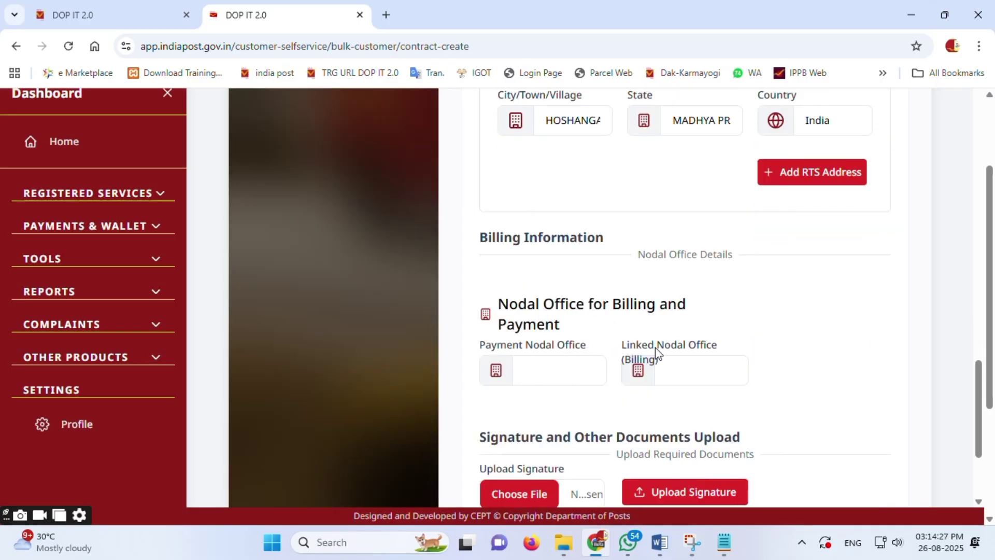
{"action": "left_click", "coordinate": [812, 172]}
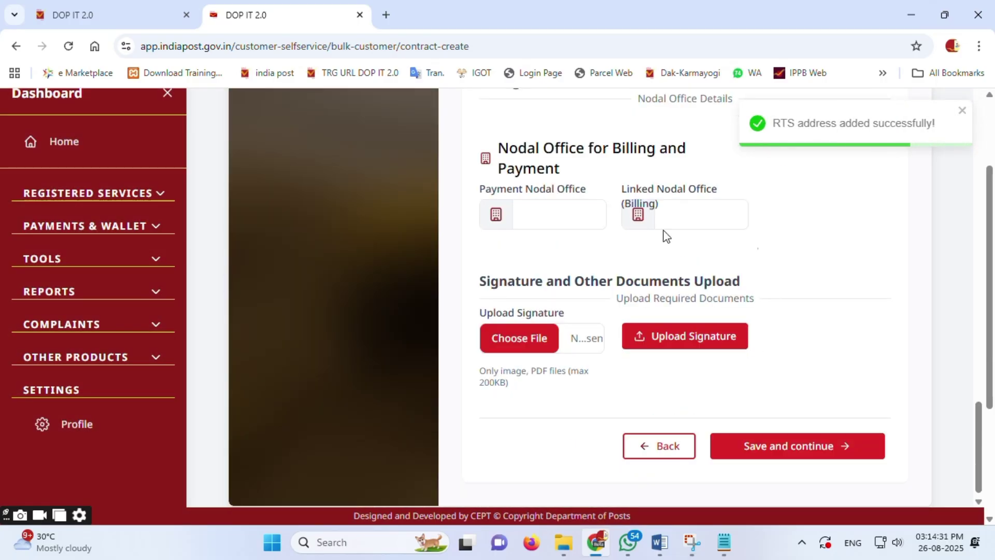
{"action": "scroll", "coordinate": [661, 231], "scroll_direction": "up", "scroll_amount": 10}
{"action": "scroll", "coordinate": [424, 212], "scroll_direction": "up", "scroll_amount": 10}
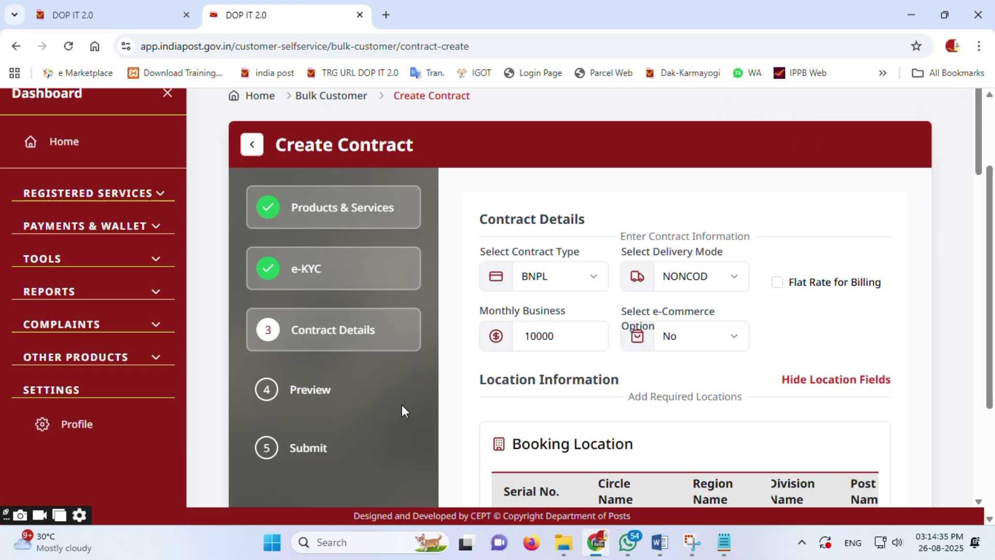
{"action": "scroll", "coordinate": [403, 415], "scroll_direction": "down", "scroll_amount": 12}
{"action": "scroll", "coordinate": [696, 342], "scroll_direction": "down", "scroll_amount": 5}
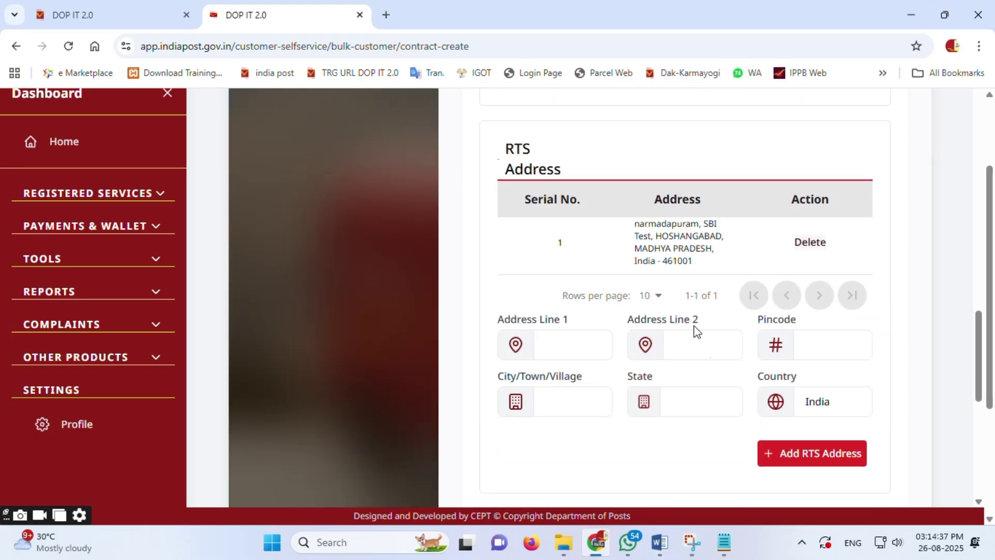
{"action": "scroll", "coordinate": [674, 311], "scroll_direction": "down", "scroll_amount": 4}
{"action": "scroll", "coordinate": [706, 282], "scroll_direction": "up", "scroll_amount": 1}
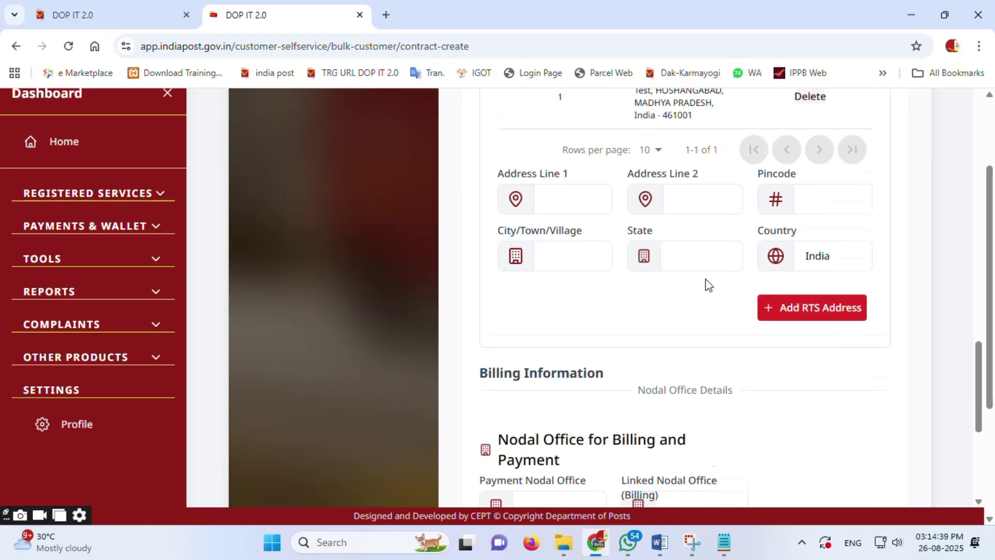
{"action": "scroll", "coordinate": [705, 283], "scroll_direction": "down", "scroll_amount": 4}
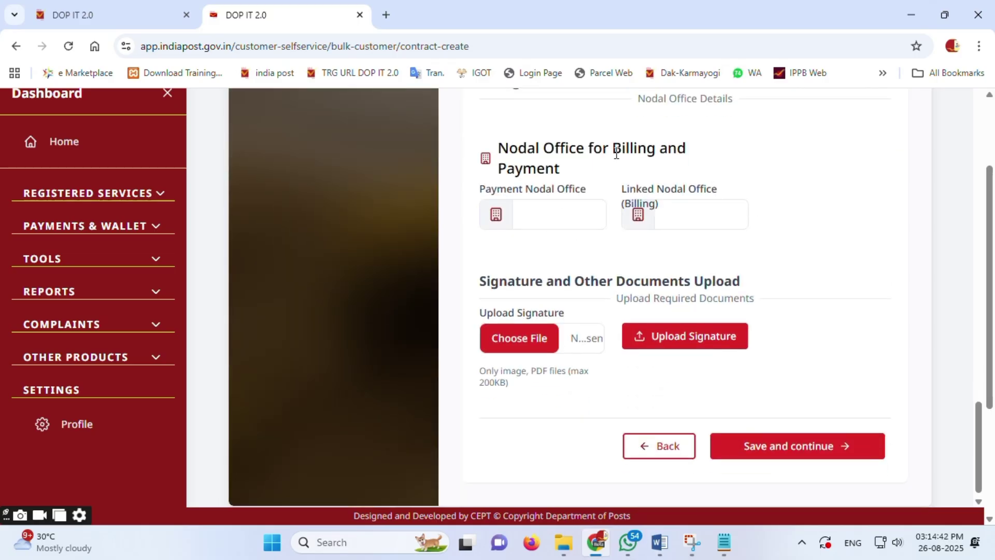
Step: Search post offices by pincode 461001 and pick NARMADAPURAM H.O as Payment Nodal Office
{"action": "left_click", "coordinate": [568, 214]}
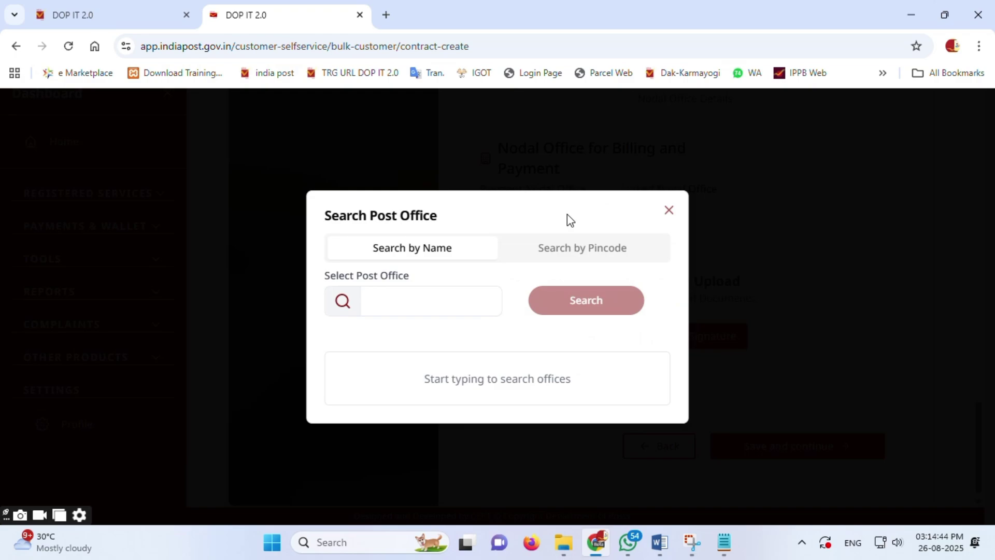
{"action": "left_click", "coordinate": [453, 299]}
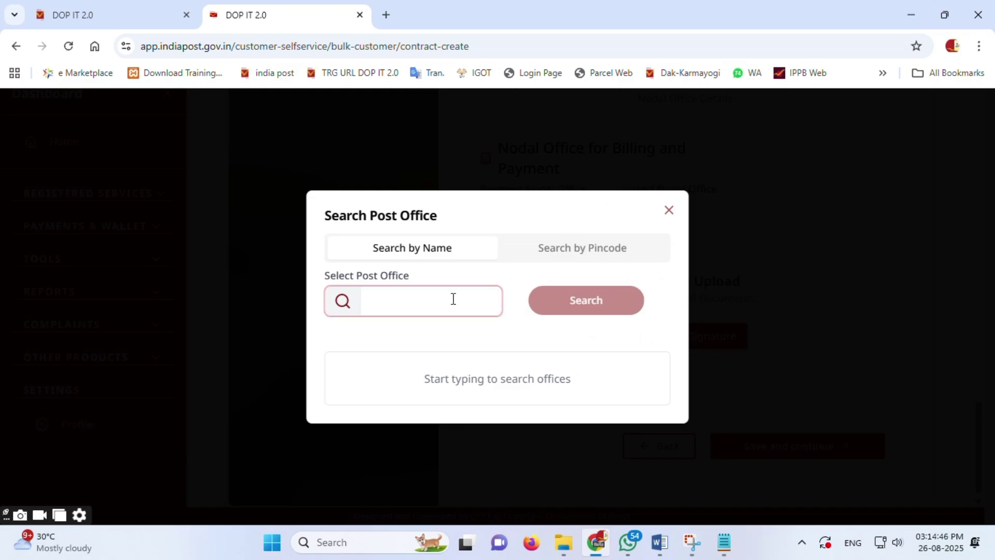
{"action": "left_click", "coordinate": [570, 251]}
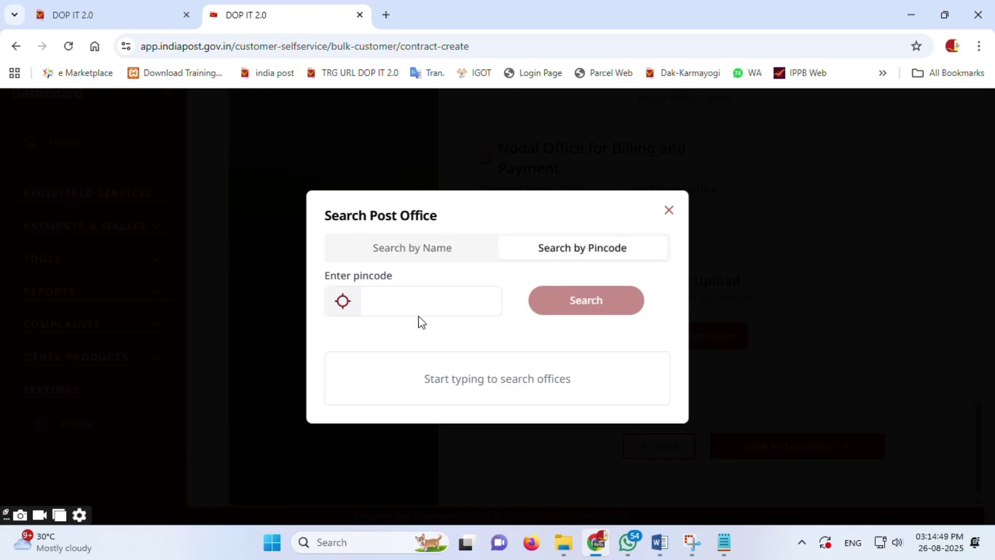
{"action": "left_click", "coordinate": [420, 303]}
{"action": "type", "text": "461001"}
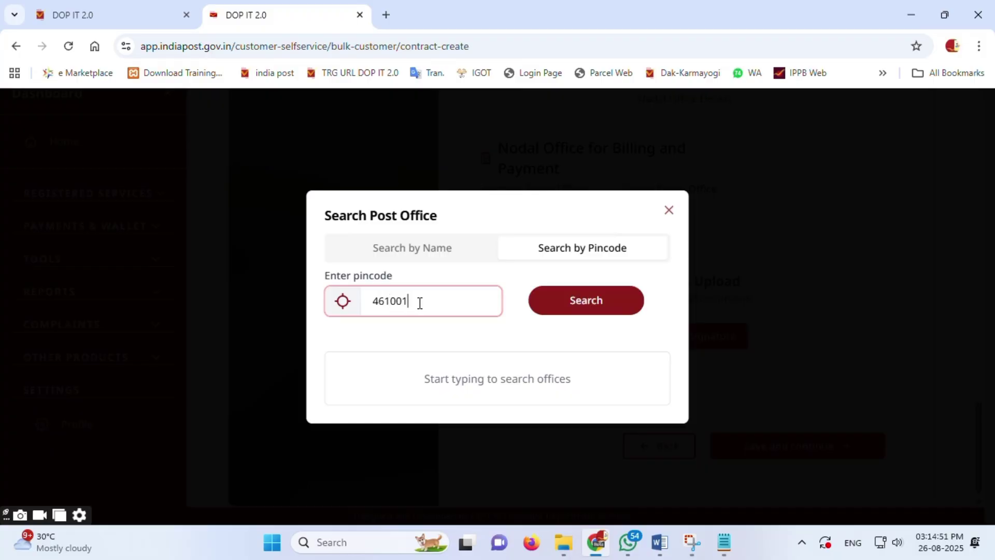
{"action": "left_click", "coordinate": [580, 309]}
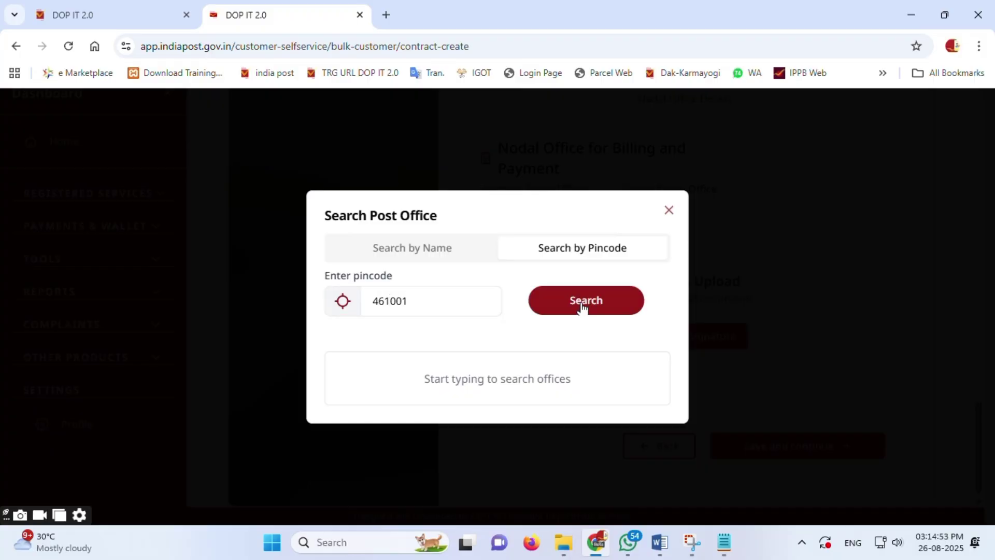
{"action": "scroll", "coordinate": [514, 365], "scroll_direction": "down", "scroll_amount": 3}
{"action": "scroll", "coordinate": [513, 363], "scroll_direction": "down", "scroll_amount": 2}
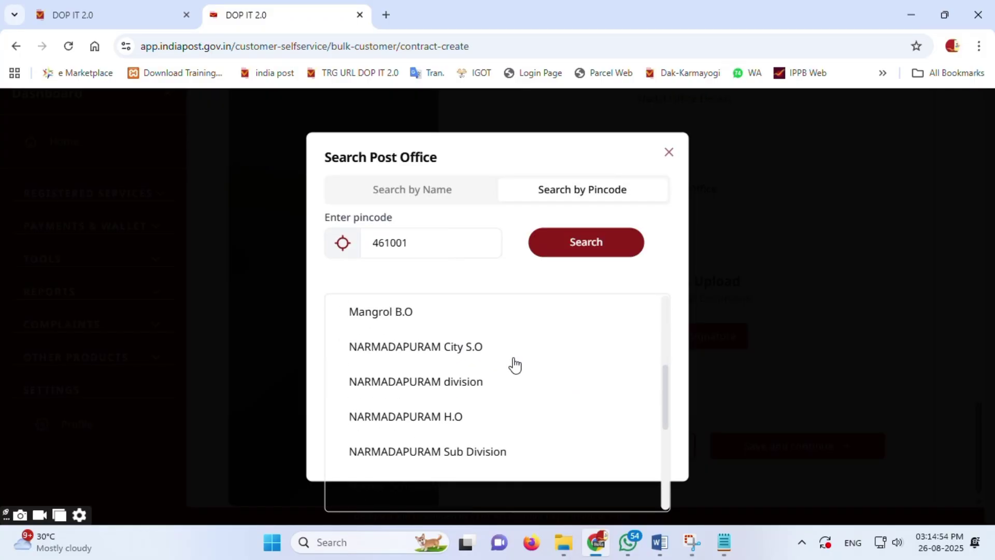
{"action": "left_click", "coordinate": [484, 415]}
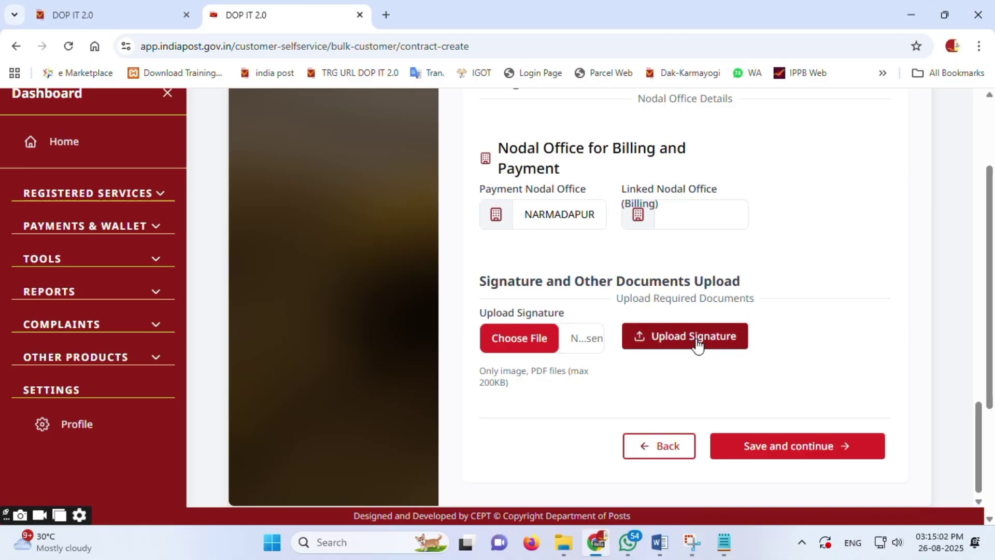
{"action": "scroll", "coordinate": [695, 344], "scroll_direction": "up", "scroll_amount": 3}
Step: Pick NARMADAPURAM H.O from the pincode search as the Linked Nodal Office (Billing)
{"action": "scroll", "coordinate": [698, 339], "scroll_direction": "down", "scroll_amount": 3}
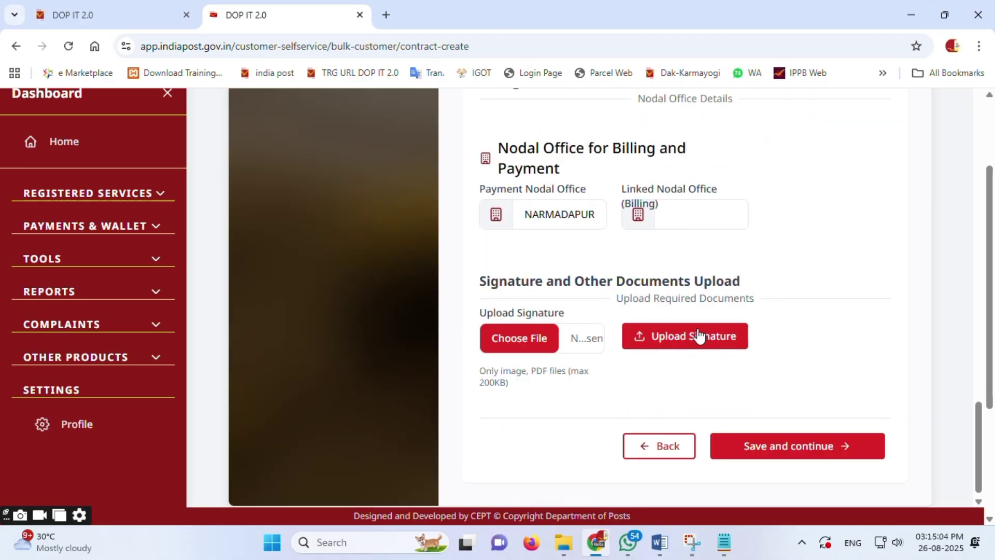
{"action": "left_click", "coordinate": [681, 221]}
{"action": "left_click", "coordinate": [546, 193]}
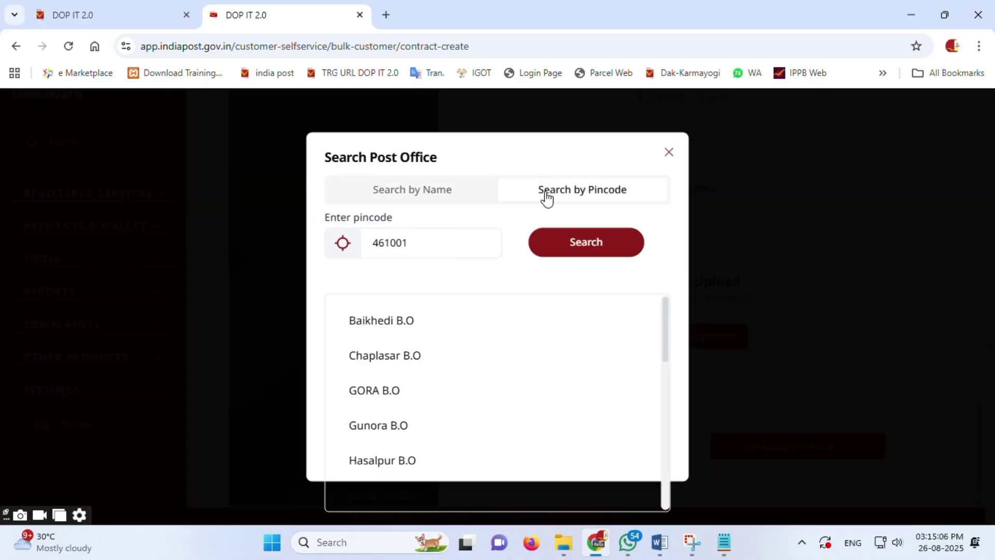
{"action": "scroll", "coordinate": [495, 396], "scroll_direction": "down", "scroll_amount": 5}
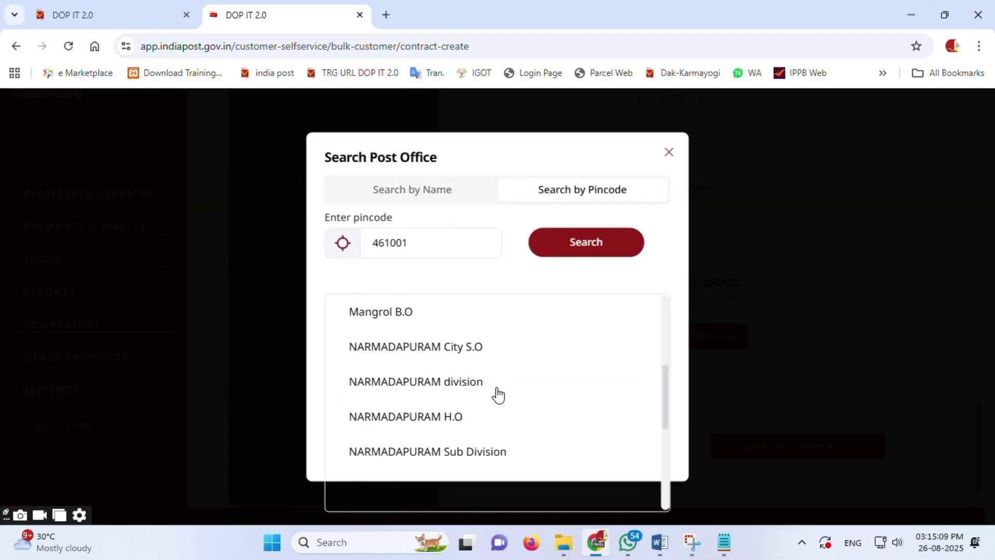
{"action": "left_click", "coordinate": [499, 421]}
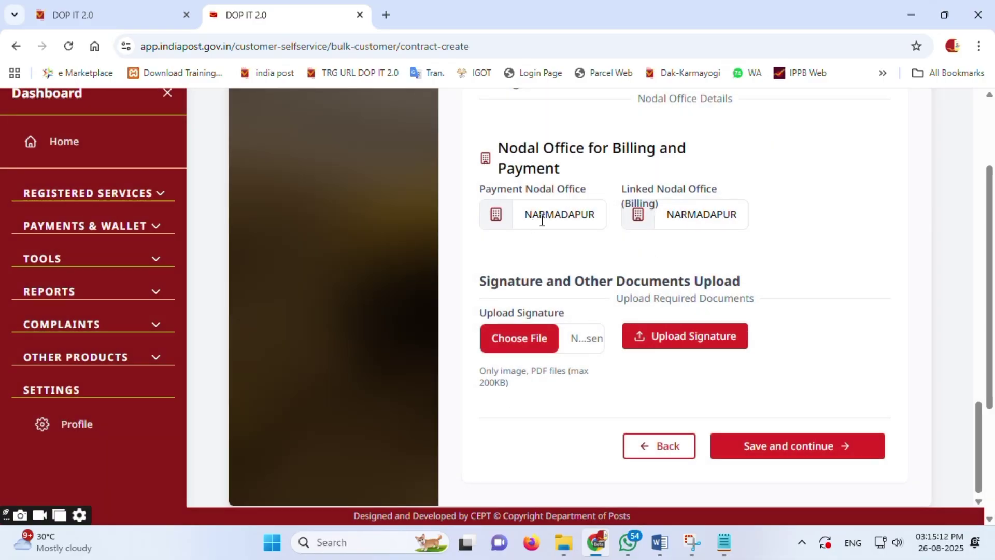
{"action": "triple_click", "coordinate": [473, 191]}
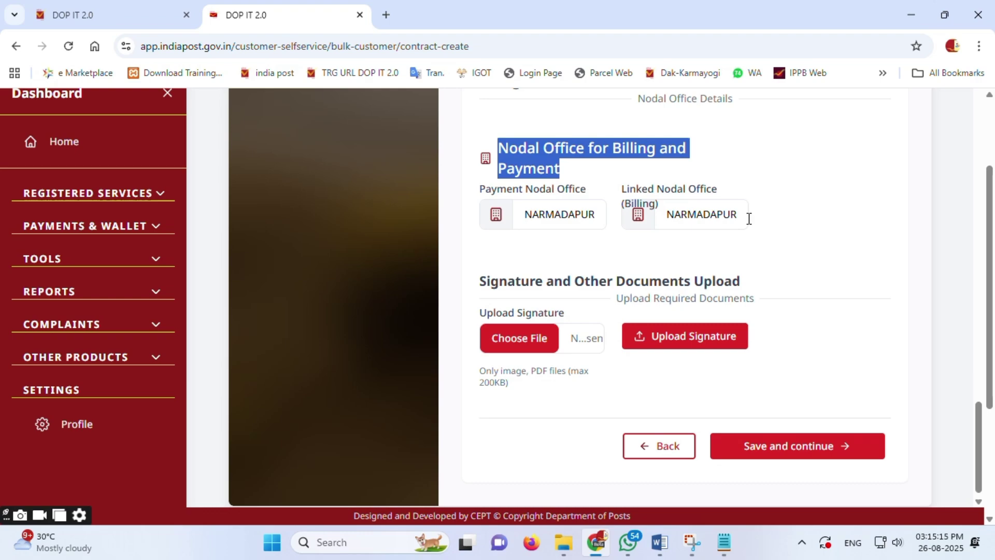
{"action": "left_click", "coordinate": [800, 210]}
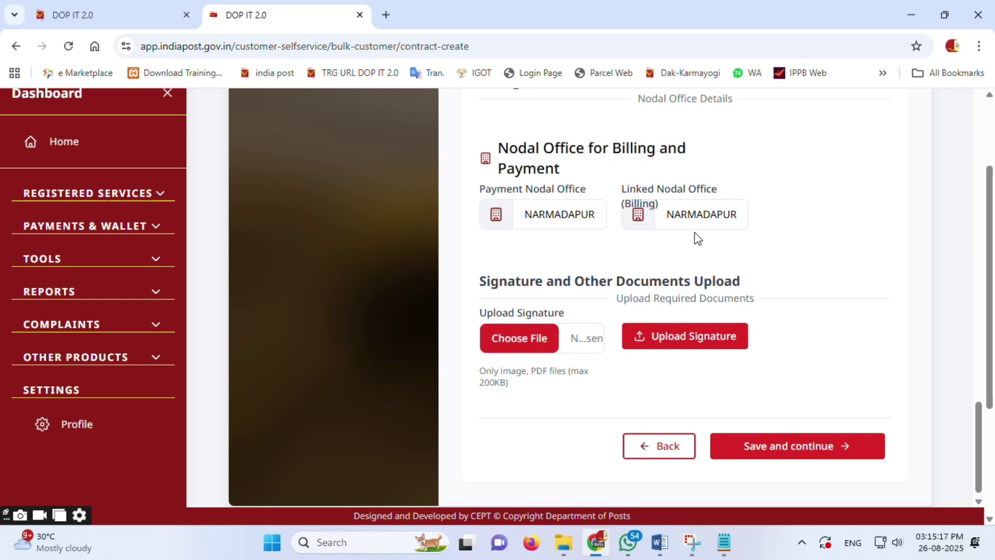
Step: Upload 'APT work flow A and B Class office1.pdf' from Downloads as the signature document
{"action": "left_click", "coordinate": [521, 334]}
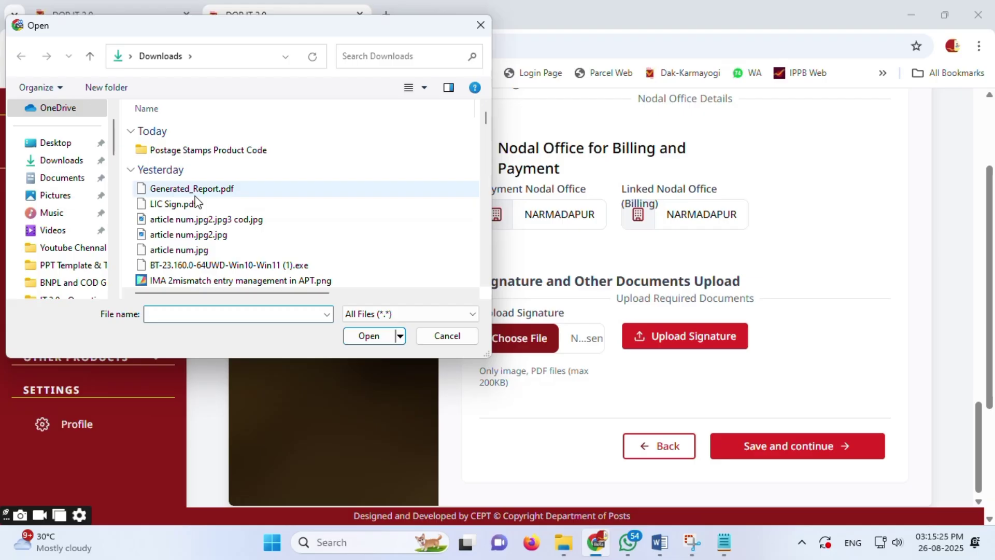
{"action": "scroll", "coordinate": [282, 228], "scroll_direction": "down", "scroll_amount": 3}
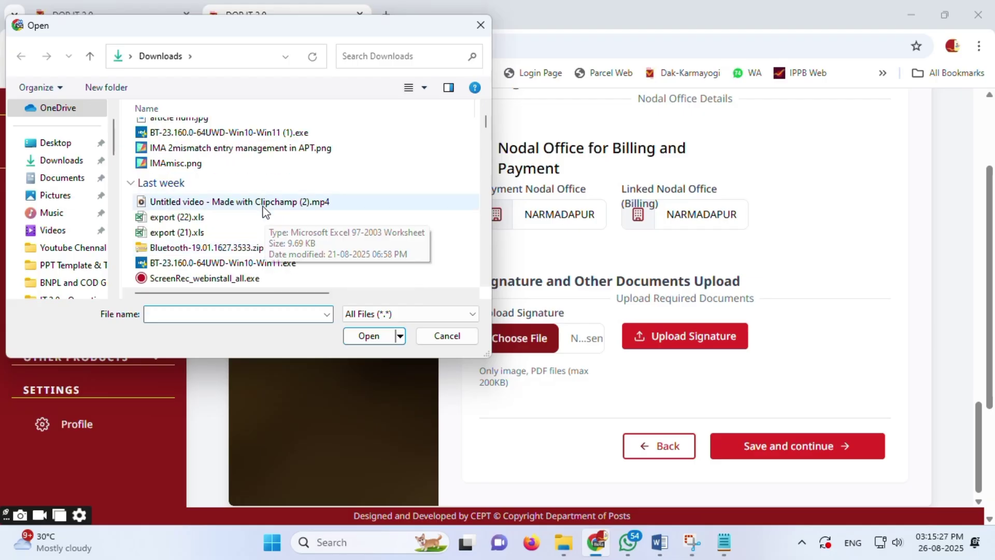
{"action": "scroll", "coordinate": [259, 228], "scroll_direction": "down", "scroll_amount": 5}
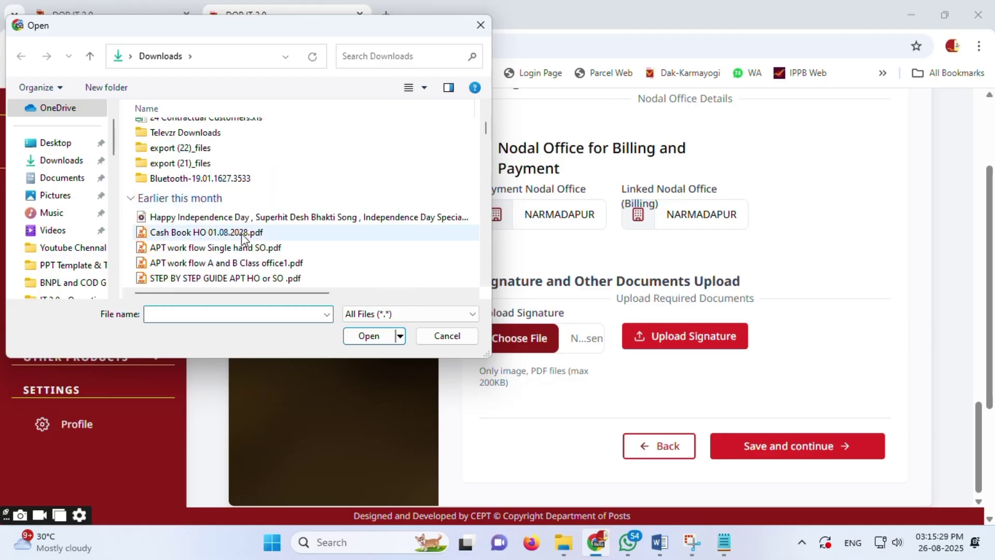
{"action": "left_click", "coordinate": [256, 263]}
{"action": "left_click", "coordinate": [373, 336]}
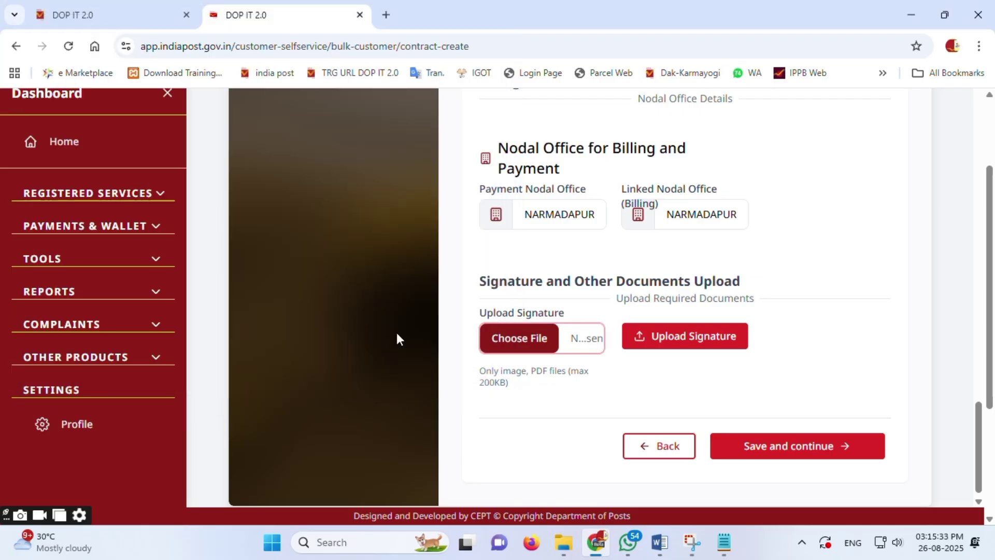
{"action": "left_click", "coordinate": [694, 339]}
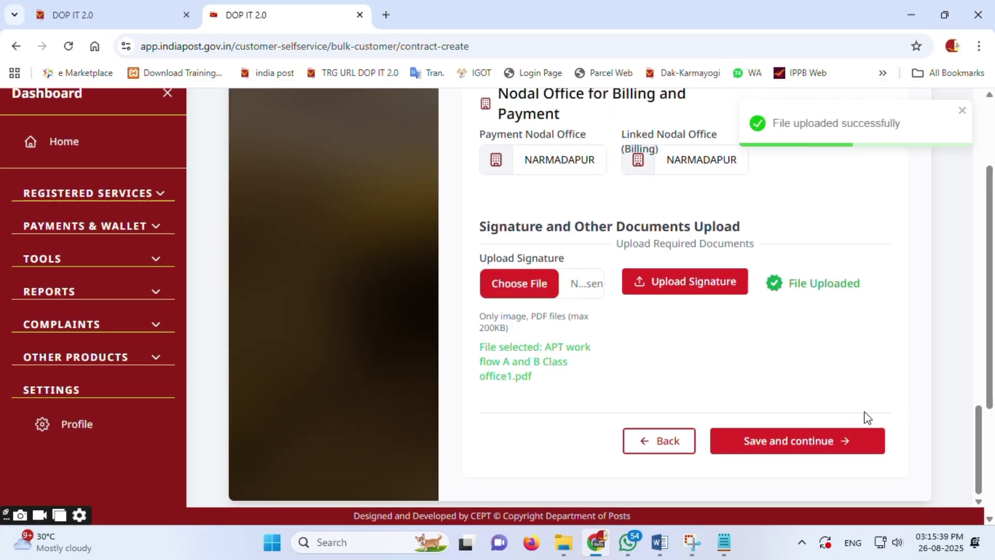
Step: Save the contract details and move on to the Preview step
{"action": "left_click", "coordinate": [822, 446]}
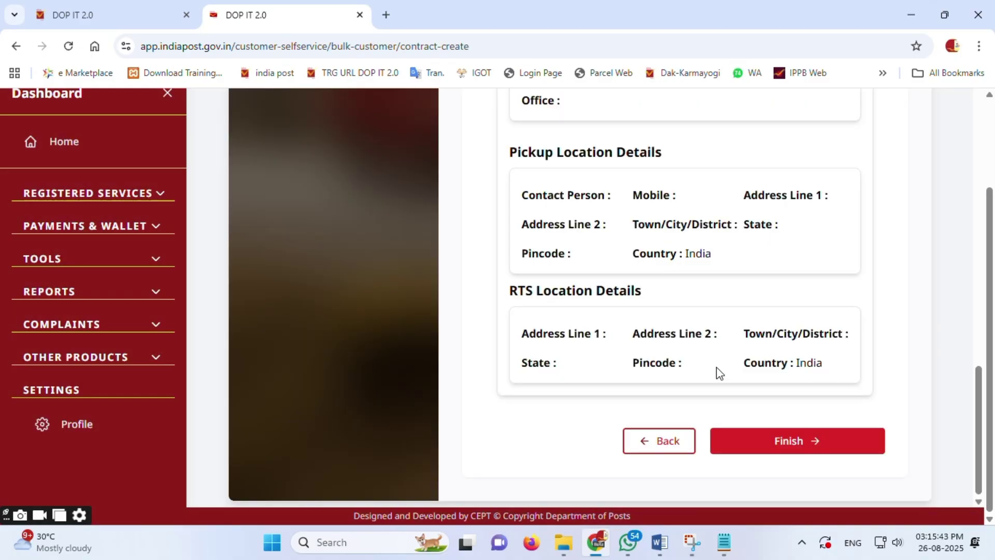
{"action": "scroll", "coordinate": [358, 228], "scroll_direction": "up", "scroll_amount": 15}
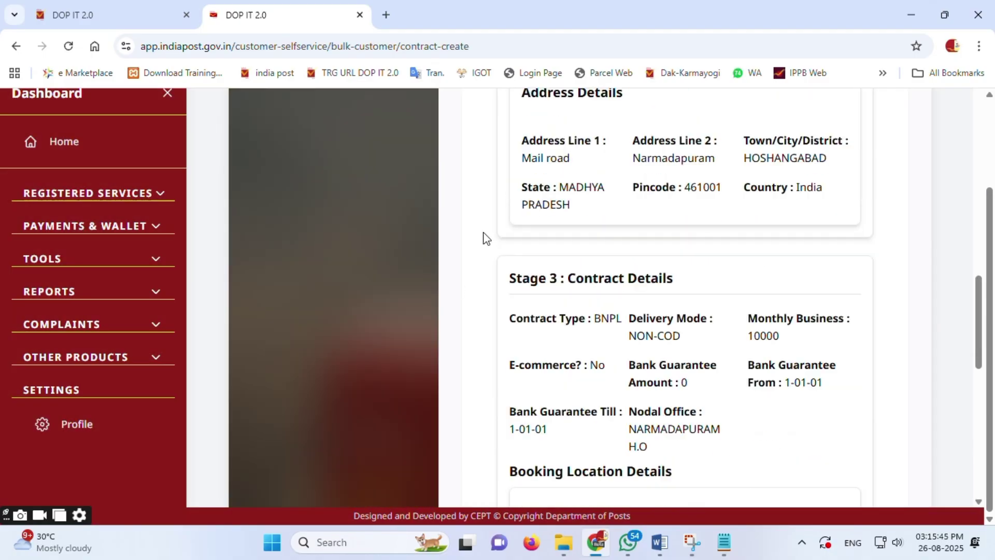
{"action": "scroll", "coordinate": [375, 236], "scroll_direction": "up", "scroll_amount": 1}
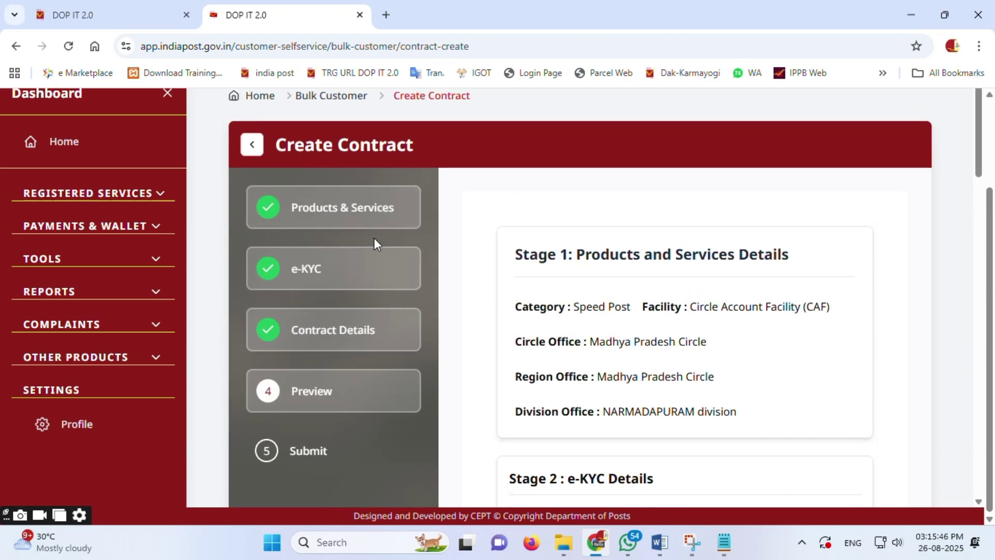
{"action": "scroll", "coordinate": [682, 325], "scroll_direction": "down", "scroll_amount": 1}
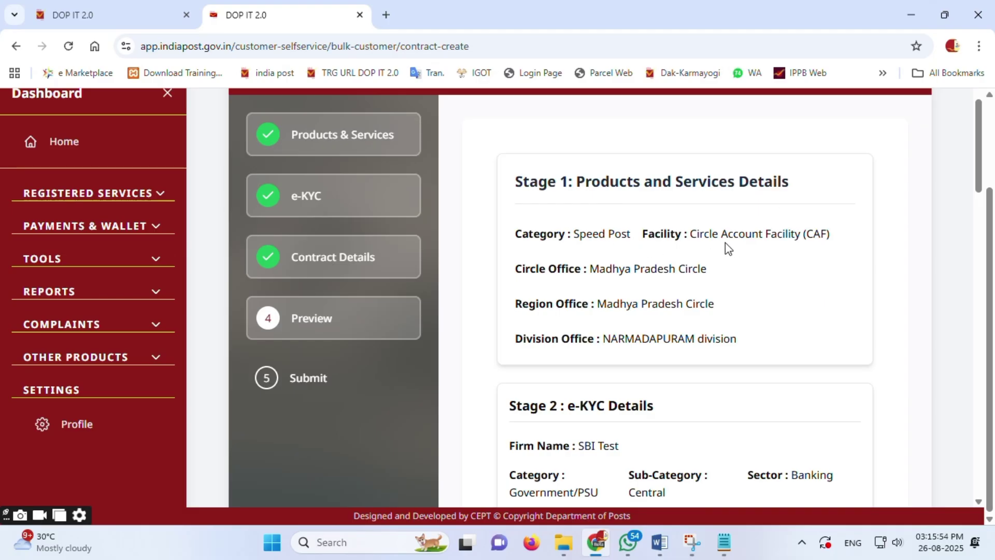
{"action": "scroll", "coordinate": [813, 257], "scroll_direction": "down", "scroll_amount": 1}
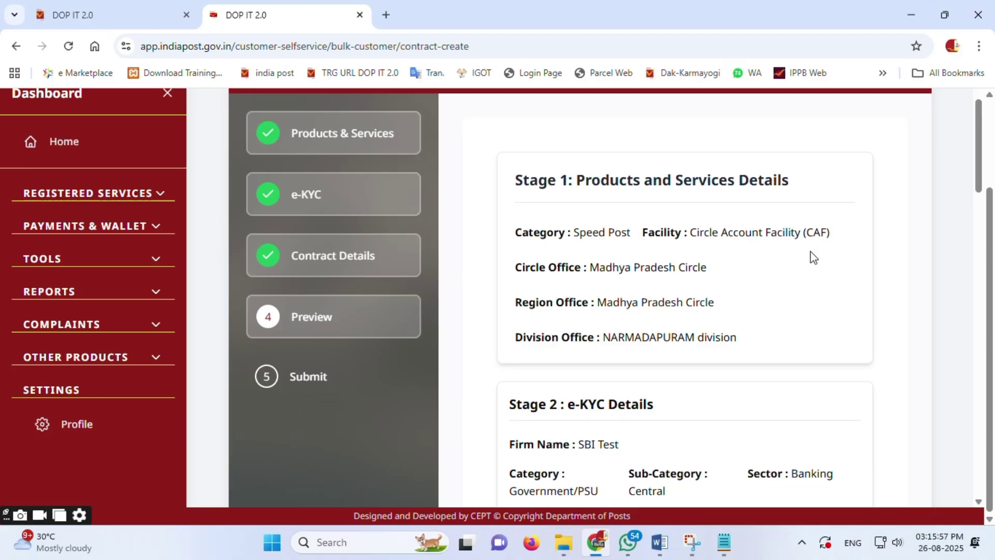
{"action": "scroll", "coordinate": [812, 257], "scroll_direction": "down", "scroll_amount": 4}
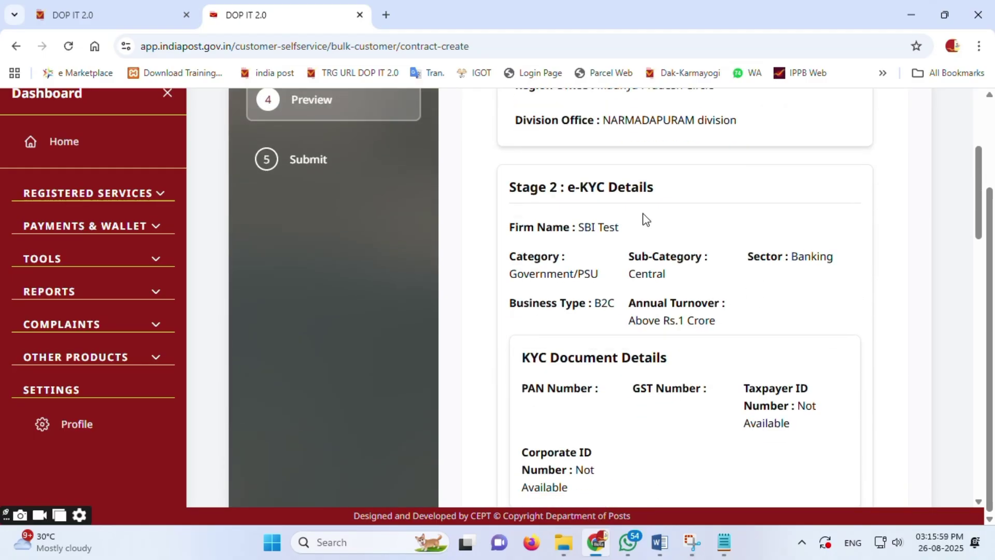
Step: Check the e-KYC details and Government/PSU category, then review the remaining stage details
{"action": "left_click_drag", "start_coordinate": [564, 187], "coordinate": [668, 193]}
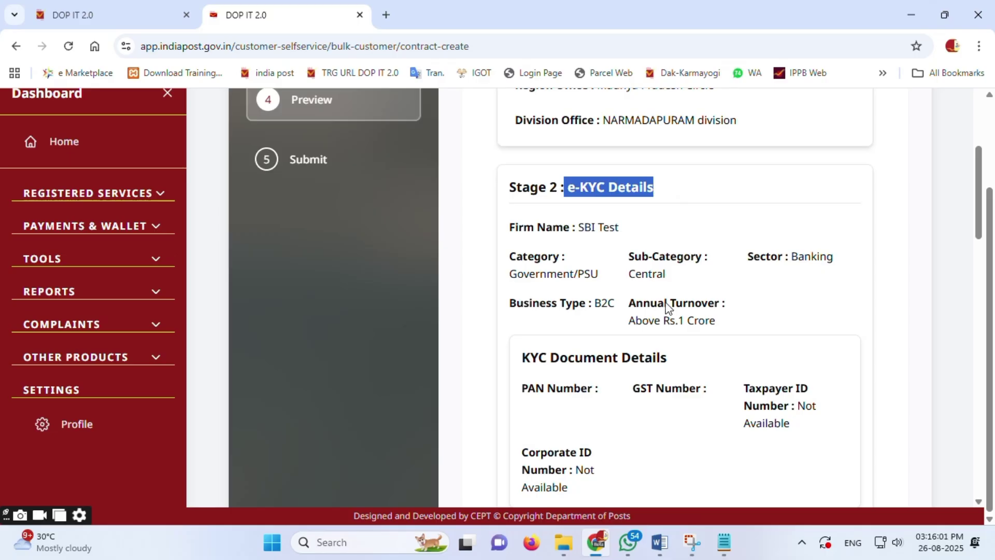
{"action": "left_click_drag", "start_coordinate": [540, 275], "coordinate": [649, 282]}
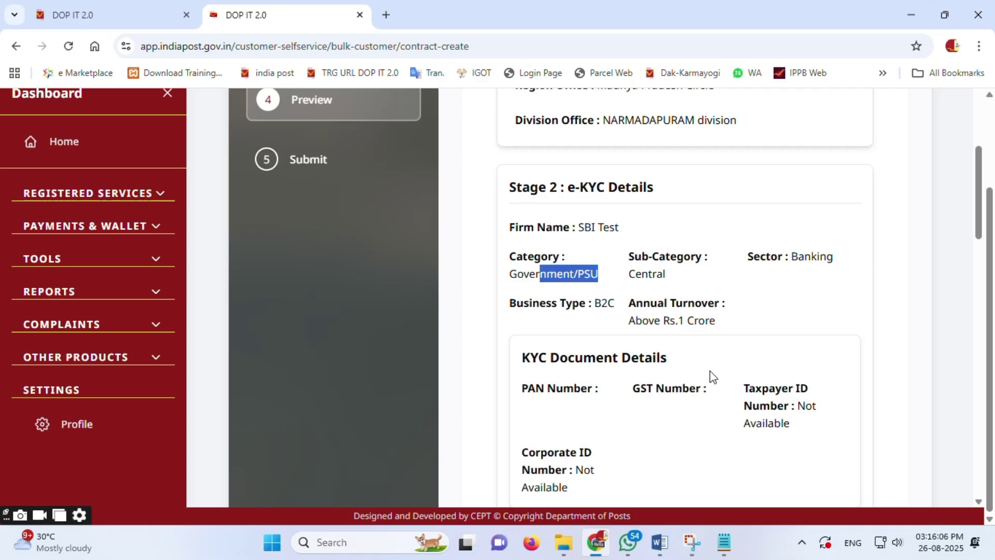
{"action": "scroll", "coordinate": [712, 376], "scroll_direction": "down", "scroll_amount": 1}
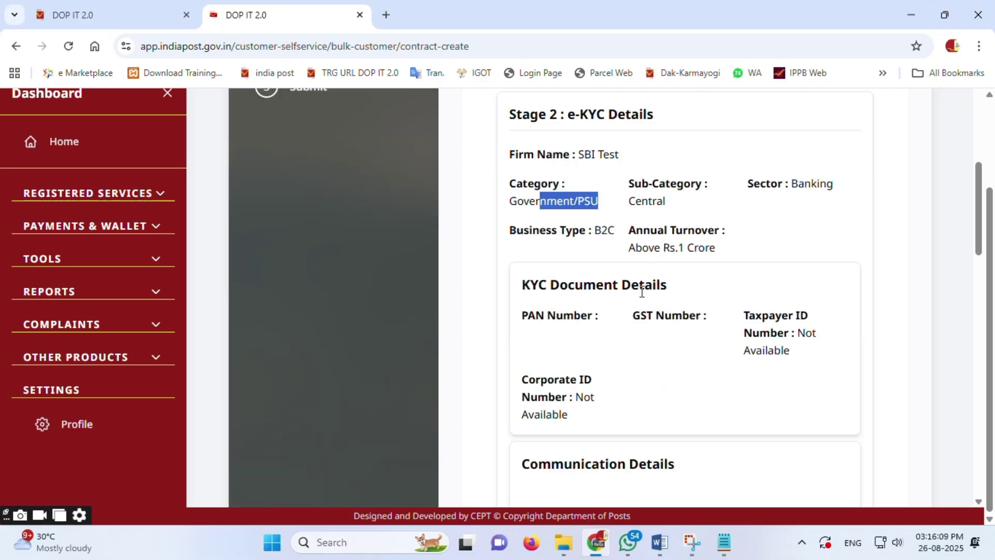
{"action": "scroll", "coordinate": [678, 364], "scroll_direction": "down", "scroll_amount": 2}
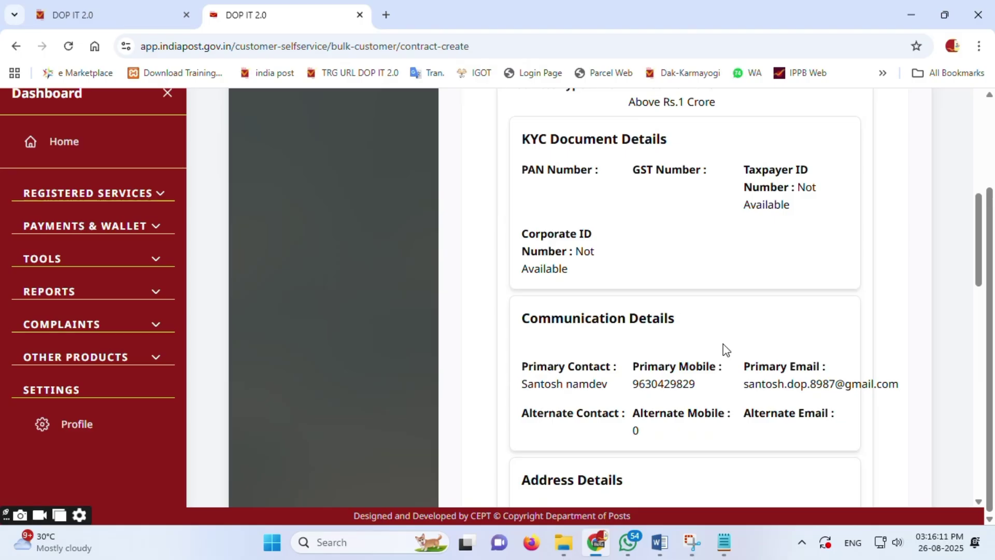
{"action": "scroll", "coordinate": [639, 342], "scroll_direction": "down", "scroll_amount": 2}
{"action": "scroll", "coordinate": [670, 349], "scroll_direction": "down", "scroll_amount": 4}
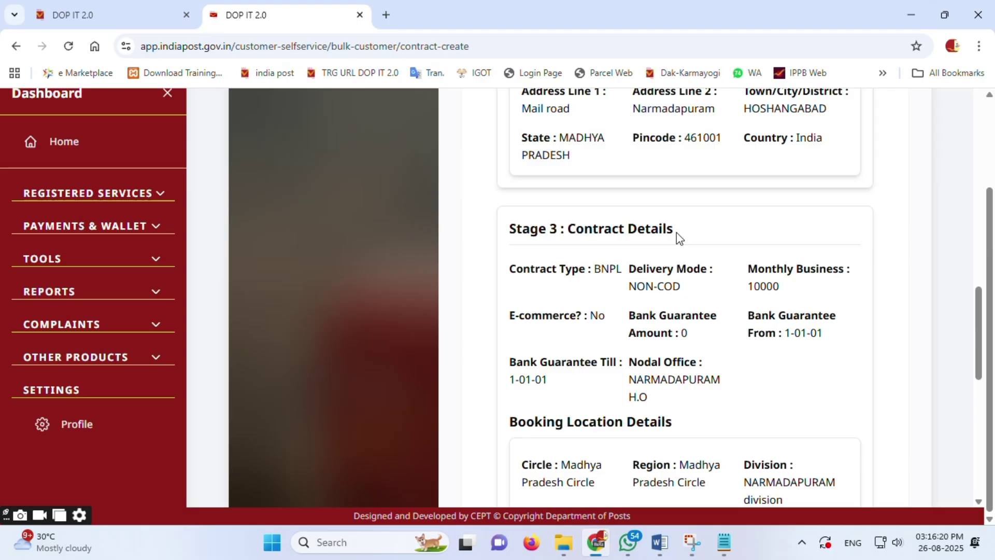
{"action": "scroll", "coordinate": [687, 306], "scroll_direction": "down", "scroll_amount": 10}
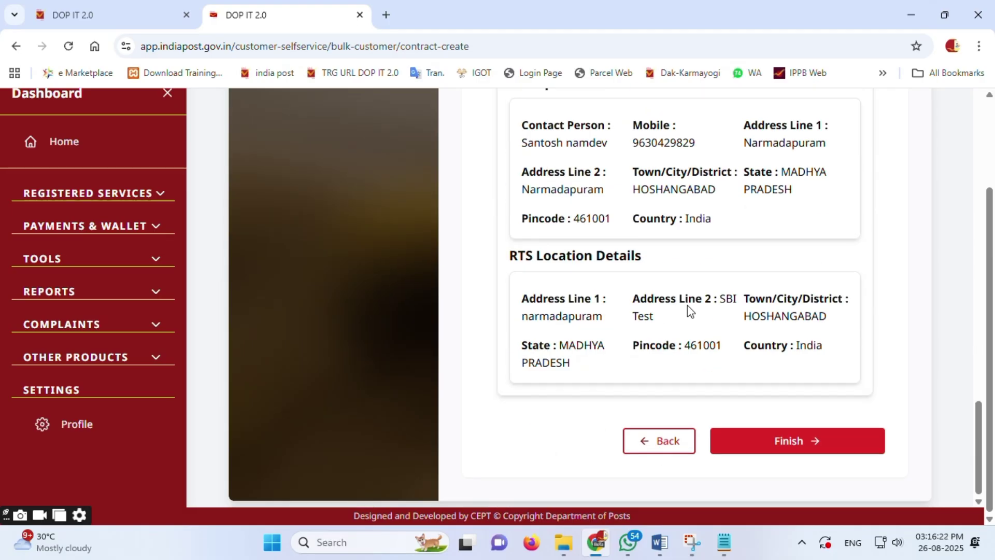
Step: Submit the edited contract with Finish and dismiss the success confirmation
{"action": "left_click", "coordinate": [800, 443]}
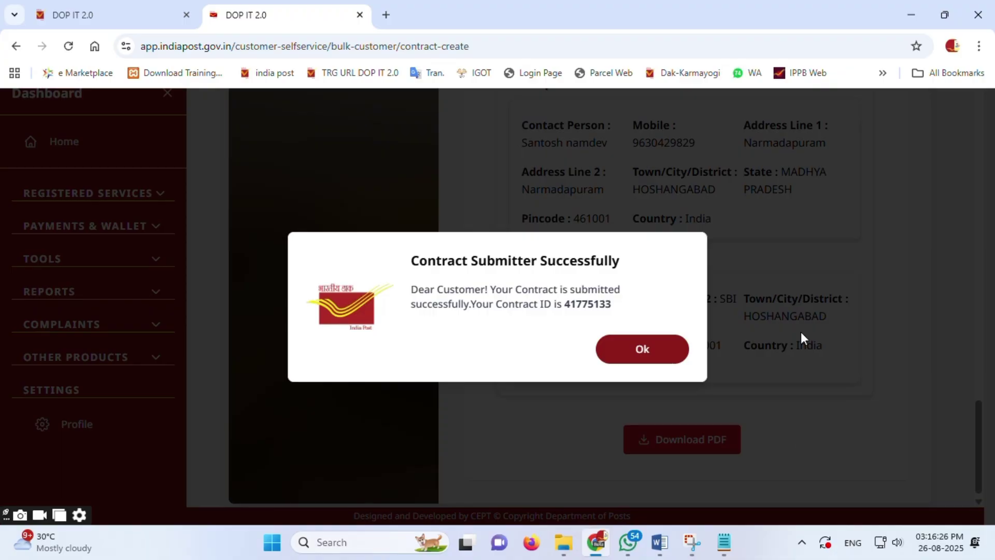
{"action": "left_click_drag", "start_coordinate": [400, 260], "coordinate": [628, 313]}
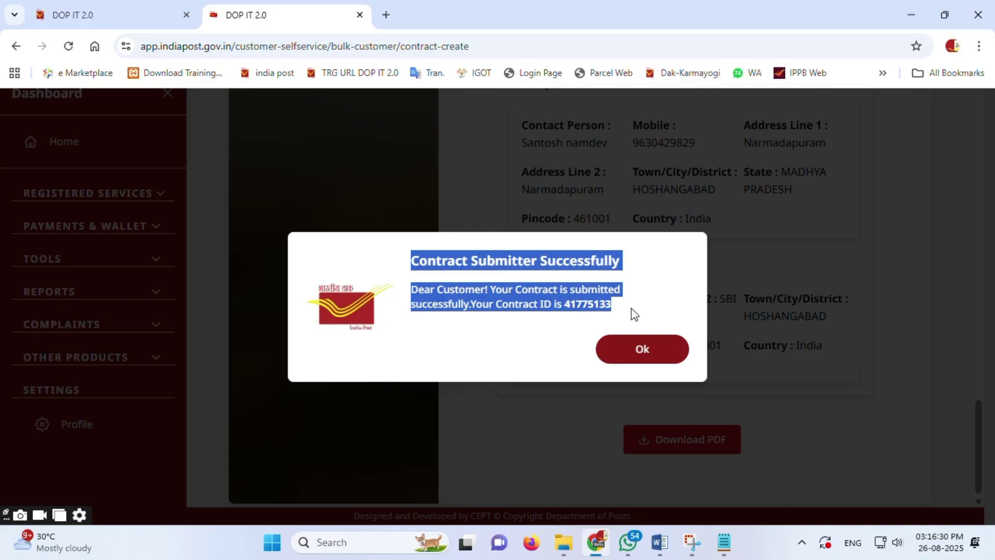
{"action": "left_click", "coordinate": [641, 352]}
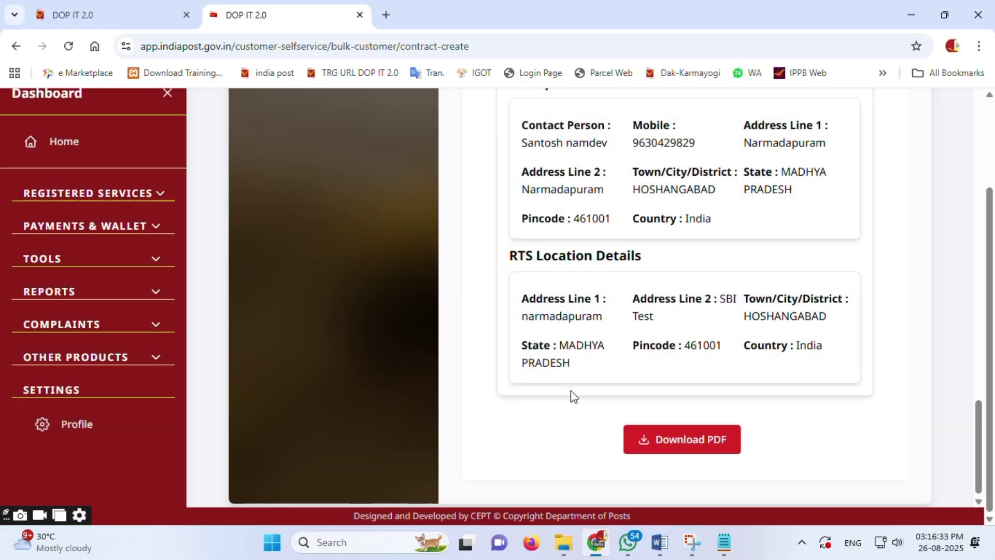
Step: Download the contract preview as Generated_Report PDF and return to the top
{"action": "left_click", "coordinate": [669, 442]}
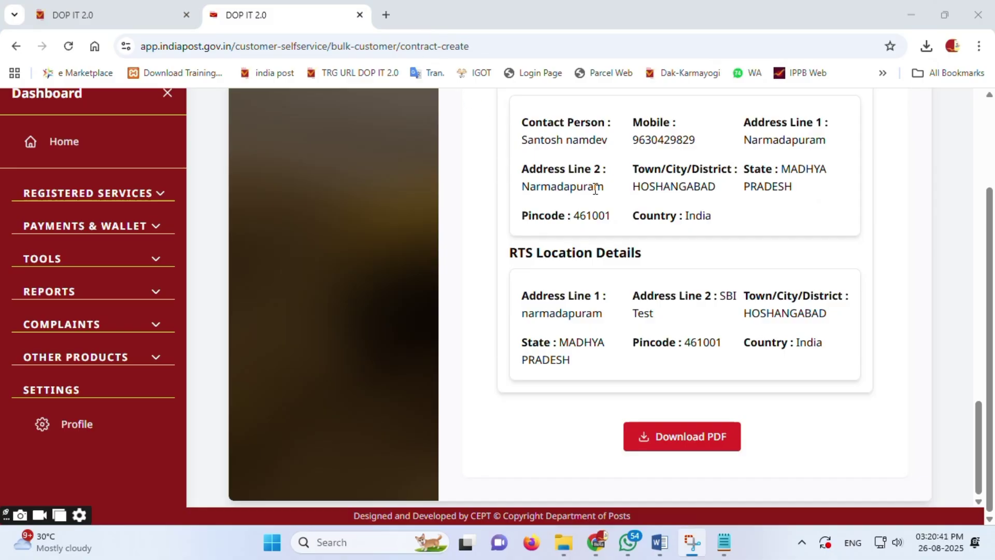
{"action": "scroll", "coordinate": [594, 189], "scroll_direction": "up", "scroll_amount": 20}
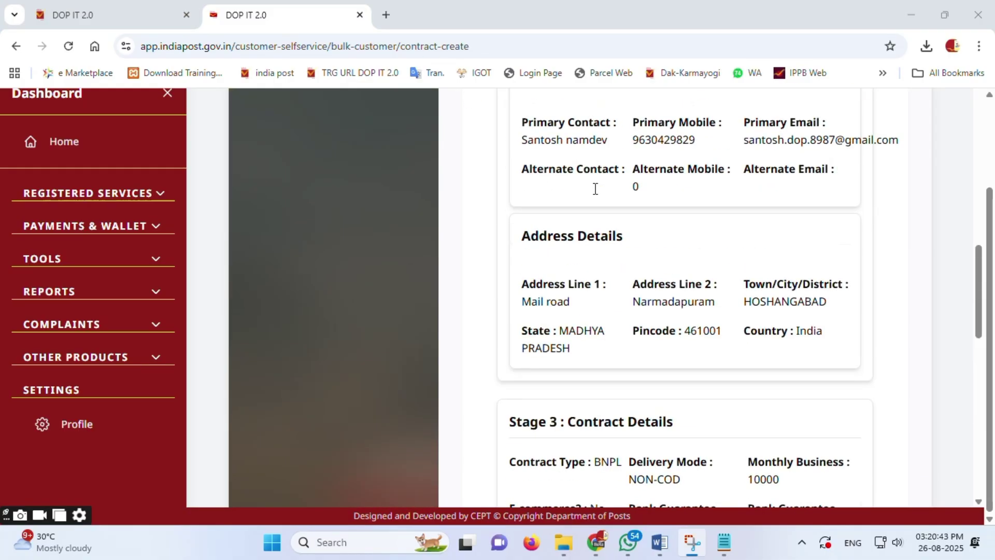
{"action": "scroll", "coordinate": [594, 189], "scroll_direction": "up", "scroll_amount": 3}
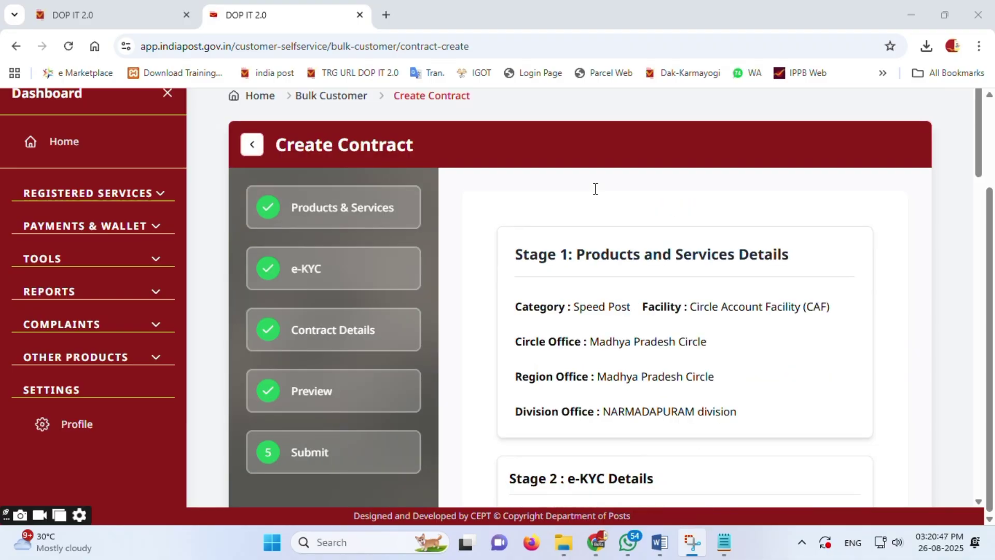
Step: Switch to the employee portal, keep the session alive, and open Customer Relationship under Others
{"action": "left_click", "coordinate": [109, 19]}
{"action": "left_click", "coordinate": [428, 387]}
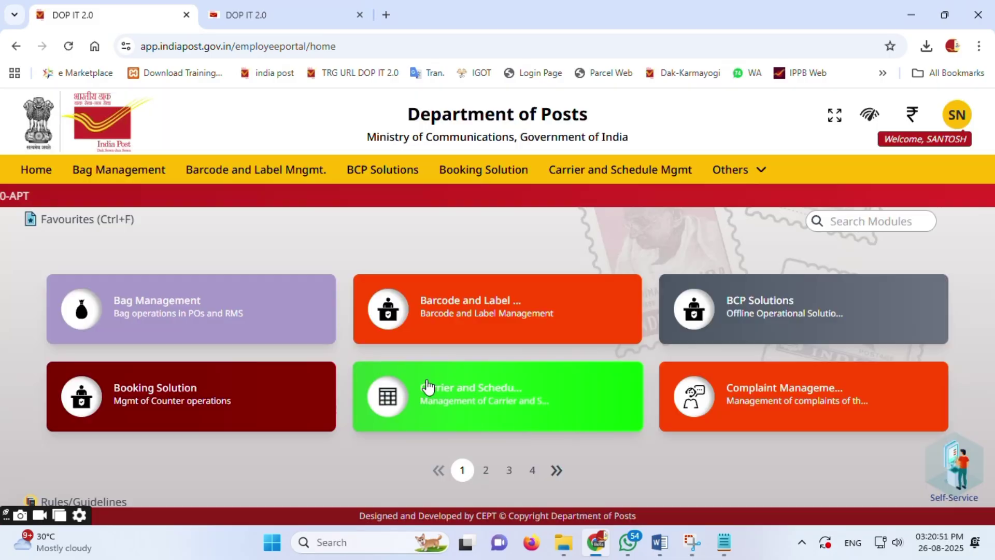
{"action": "left_click", "coordinate": [464, 346]}
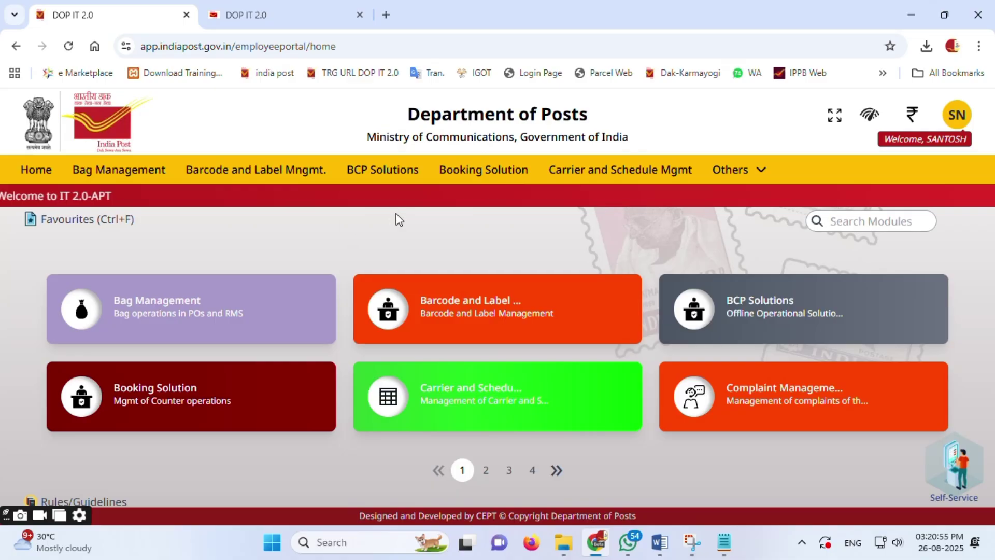
{"action": "left_click", "coordinate": [730, 176]}
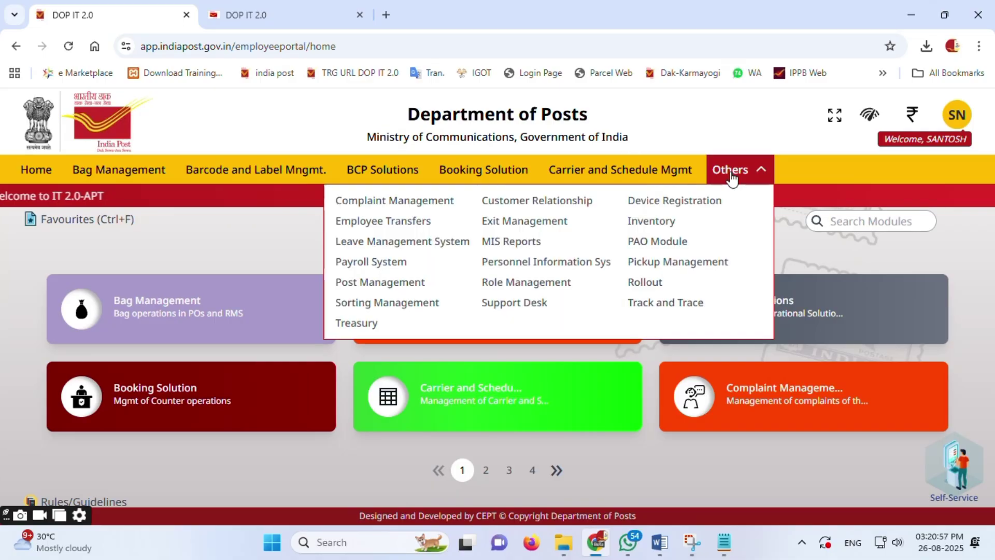
{"action": "left_click", "coordinate": [563, 207]}
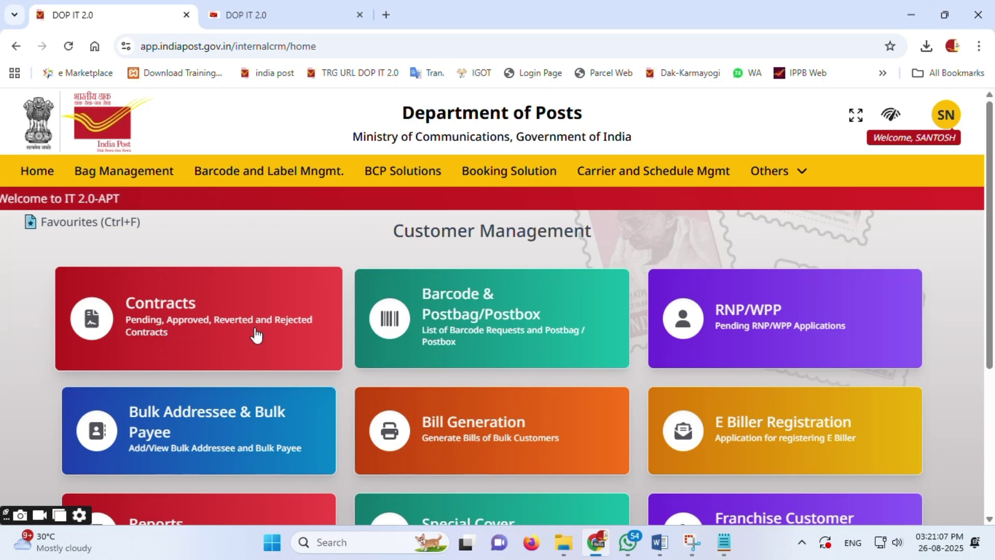
Step: Open the Contracts tile to show Pending, Approved and Update Contracts options
{"action": "left_click", "coordinate": [166, 317]}
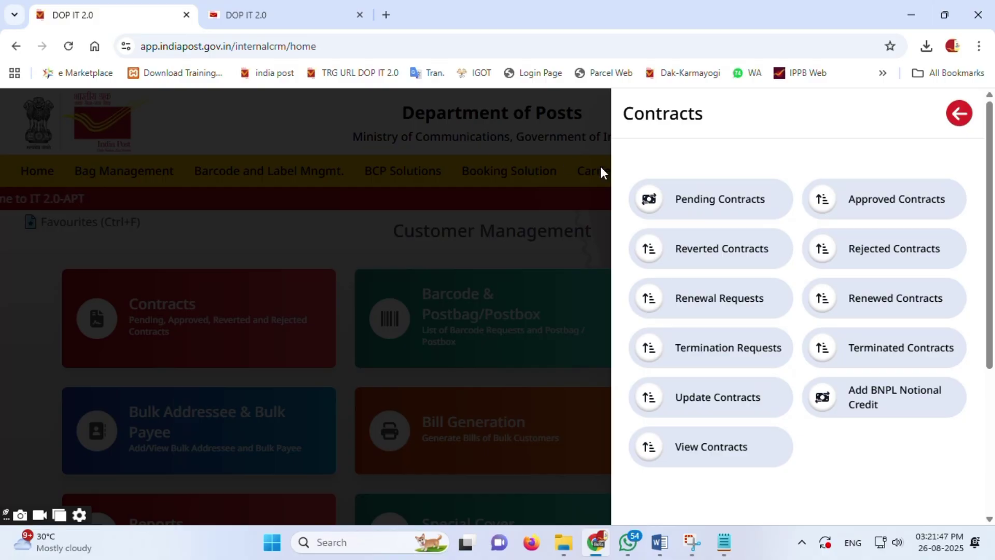
Step: Open Pending Contracts and scrutinize the first listed contract, the SBI Test Speed Post submission
{"action": "left_click", "coordinate": [694, 204]}
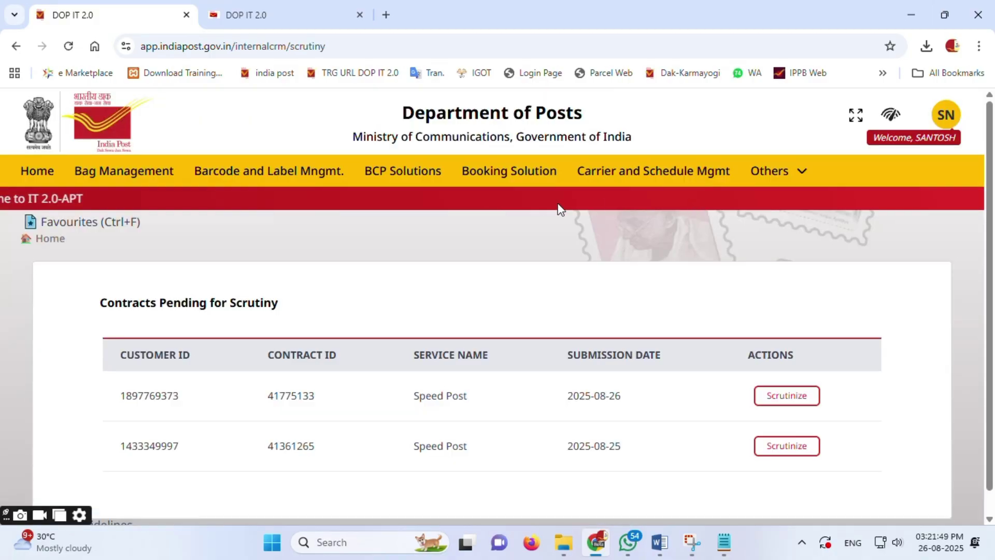
{"action": "scroll", "coordinate": [474, 229], "scroll_direction": "down", "scroll_amount": 1}
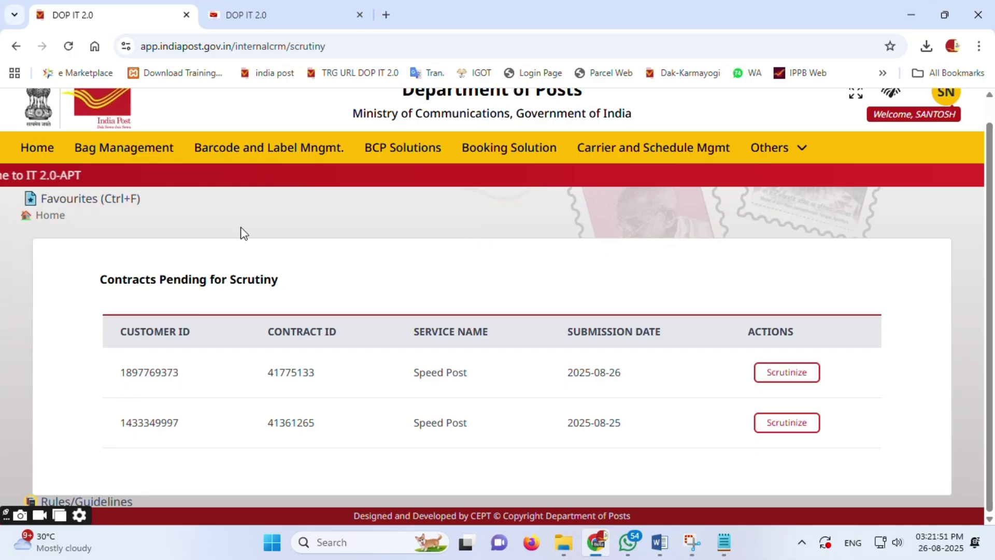
{"action": "left_click_drag", "start_coordinate": [171, 280], "coordinate": [305, 285]}
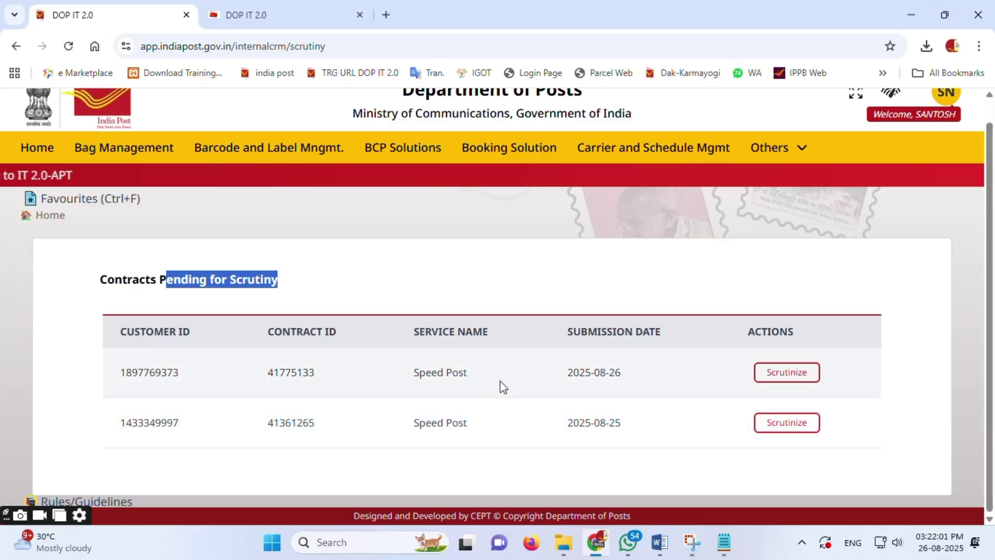
{"action": "left_click", "coordinate": [800, 374]}
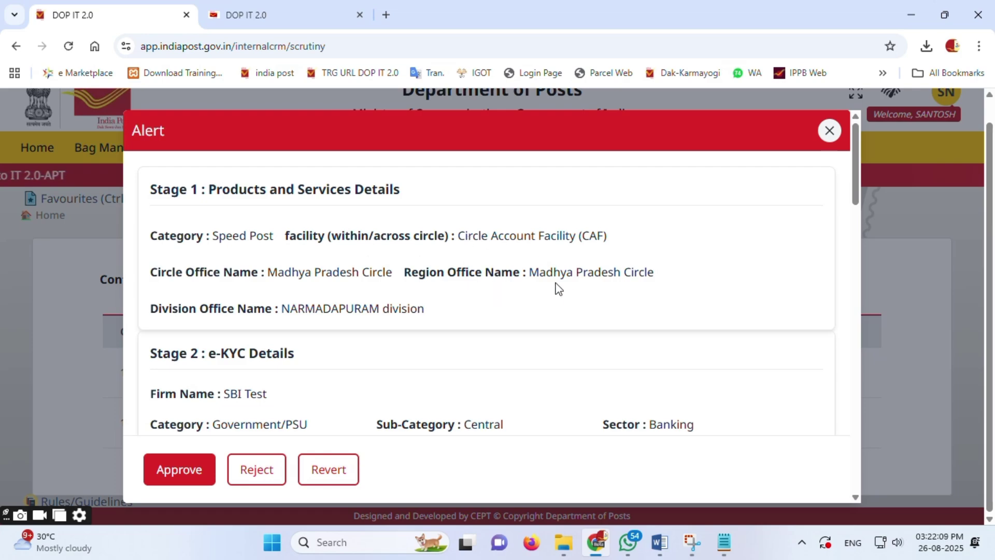
{"action": "scroll", "coordinate": [366, 286], "scroll_direction": "down", "scroll_amount": 3}
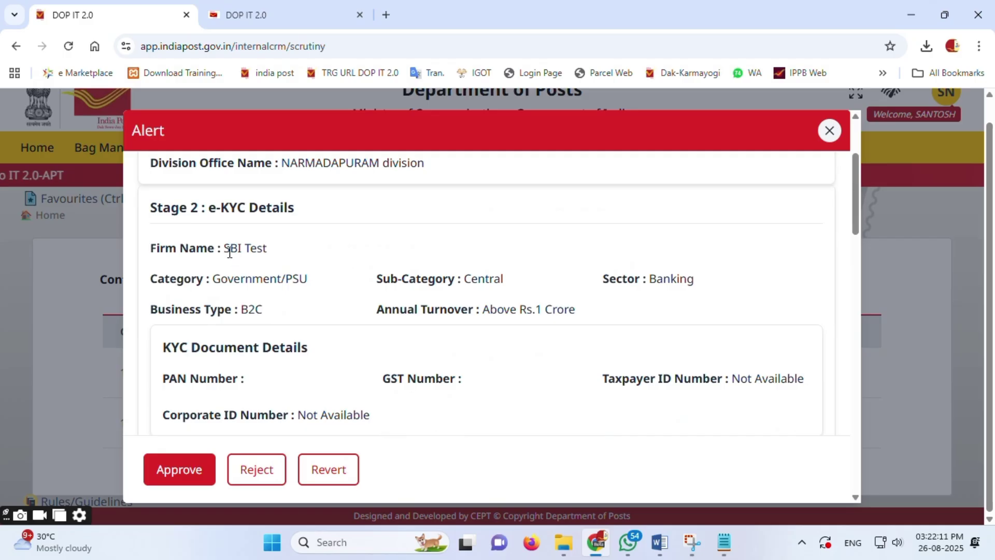
{"action": "left_click_drag", "start_coordinate": [224, 248], "coordinate": [282, 248]}
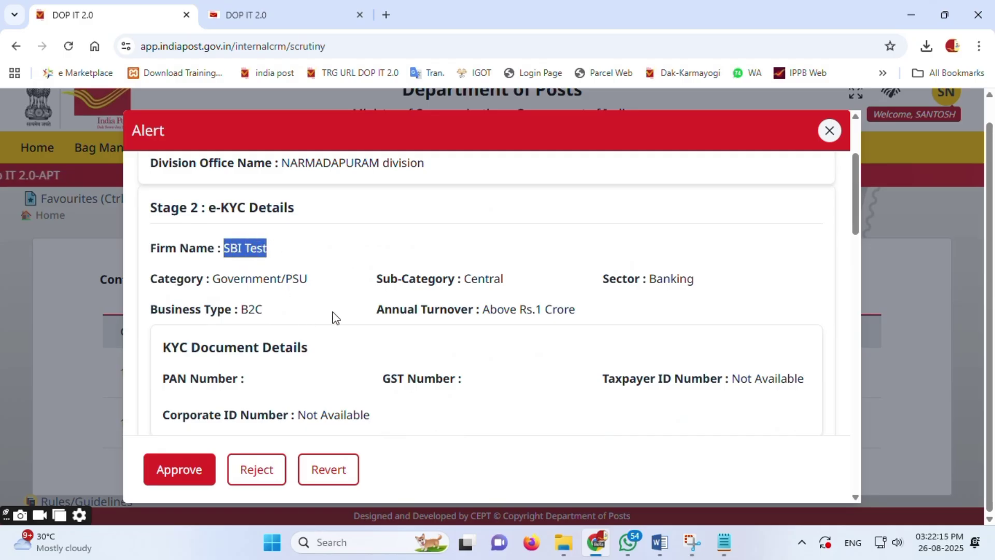
{"action": "scroll", "coordinate": [334, 317], "scroll_direction": "down", "scroll_amount": 2}
{"action": "scroll", "coordinate": [323, 313], "scroll_direction": "down", "scroll_amount": 6}
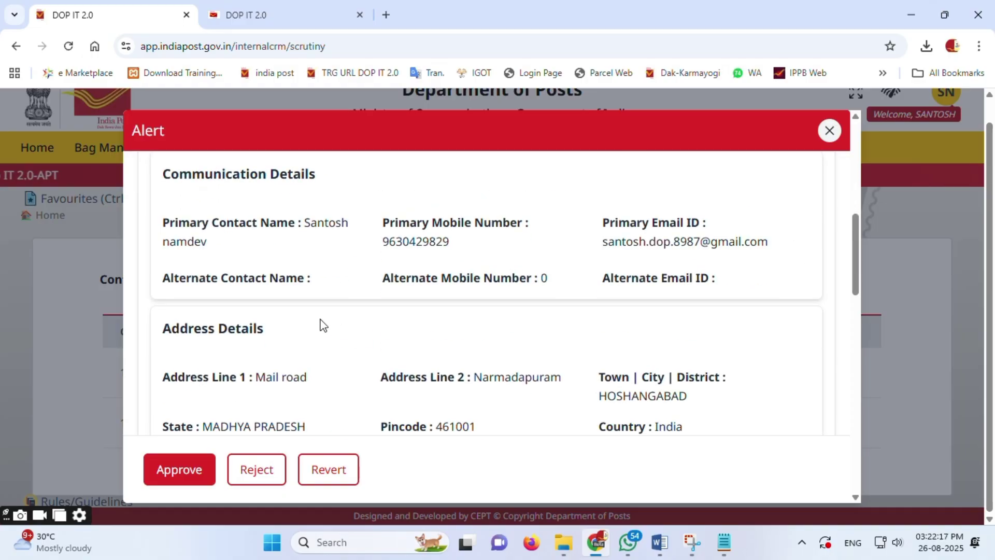
{"action": "scroll", "coordinate": [322, 322], "scroll_direction": "down", "scroll_amount": 15}
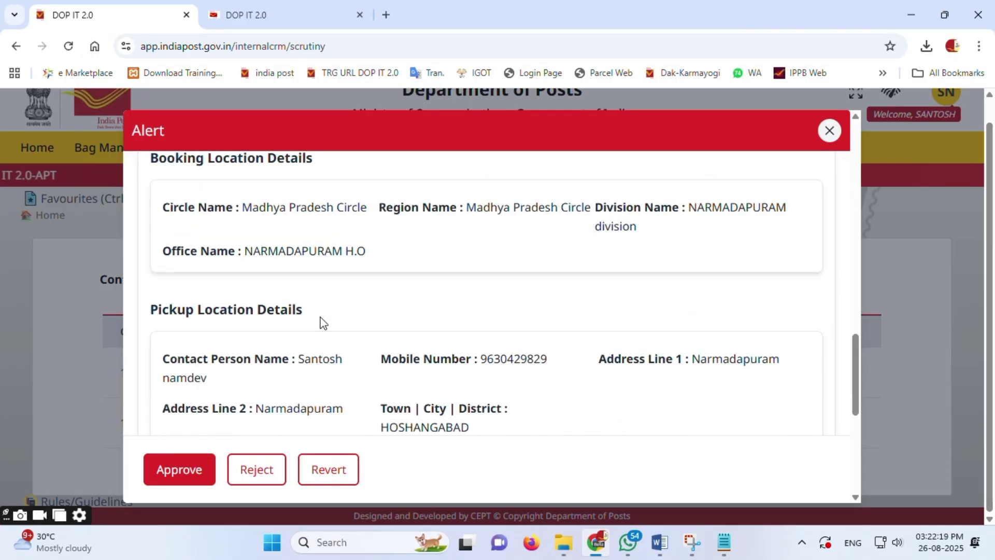
{"action": "scroll", "coordinate": [322, 322], "scroll_direction": "down", "scroll_amount": 1}
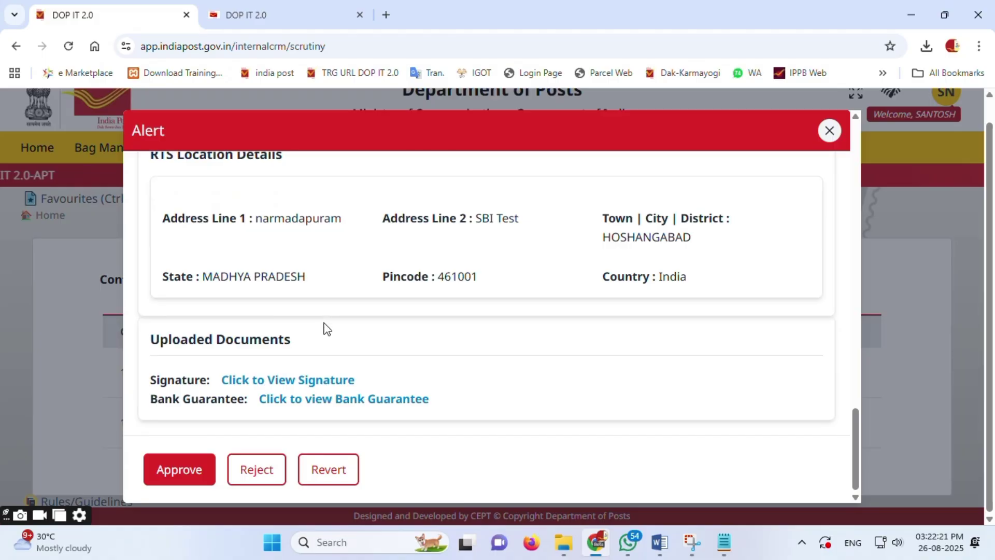
{"action": "left_click", "coordinate": [306, 381]}
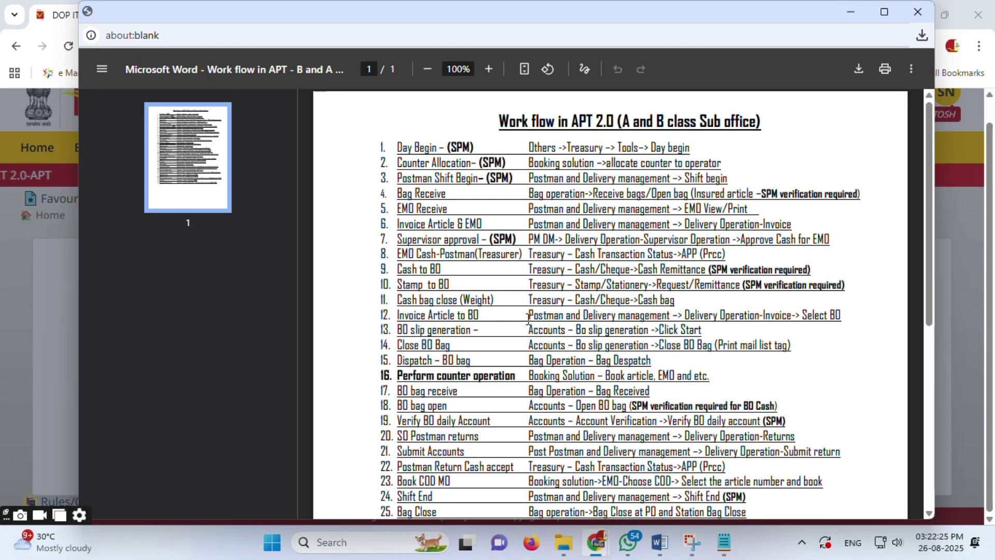
{"action": "scroll", "coordinate": [528, 319], "scroll_direction": "down", "scroll_amount": 7}
{"action": "scroll", "coordinate": [630, 233], "scroll_direction": "up", "scroll_amount": 7}
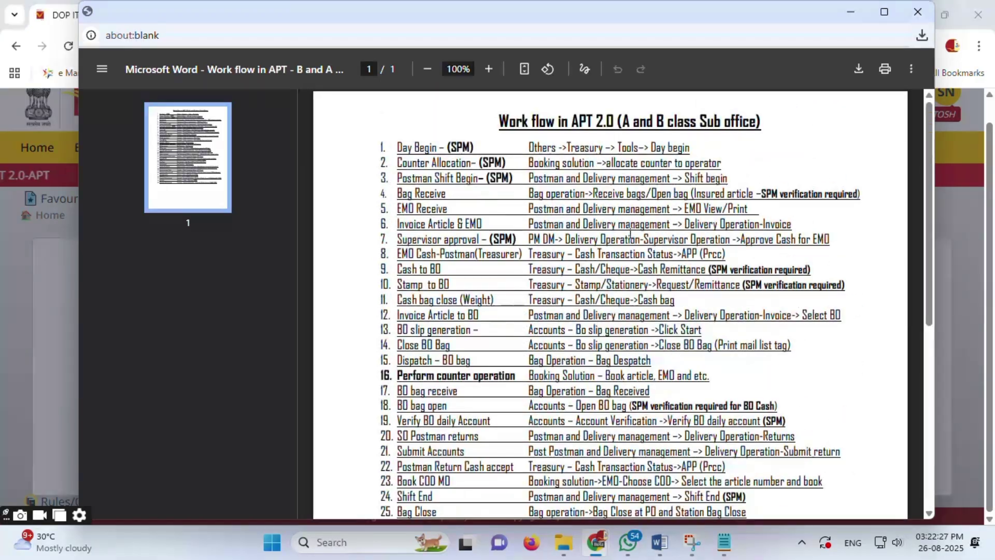
{"action": "left_click", "coordinate": [918, 11]}
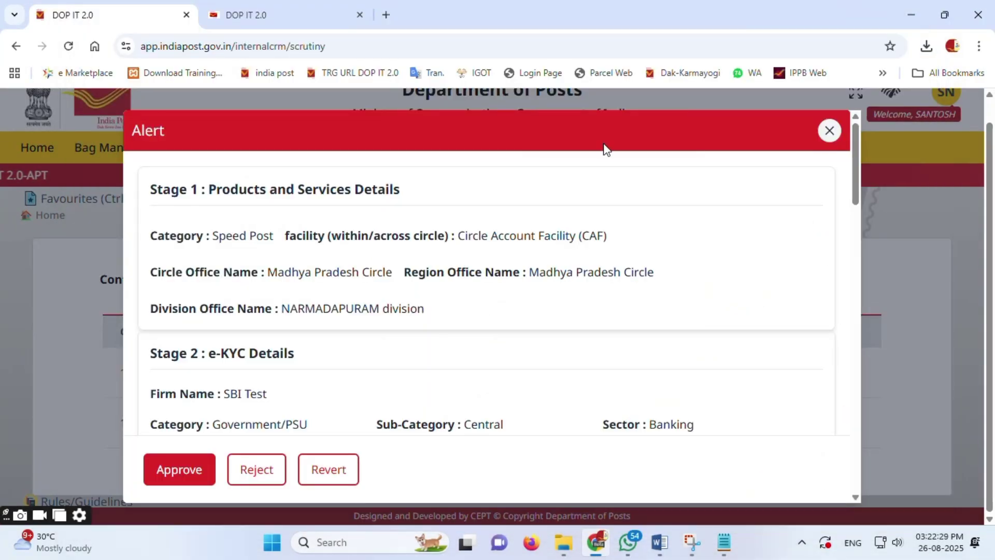
{"action": "scroll", "coordinate": [377, 354], "scroll_direction": "down", "scroll_amount": 15}
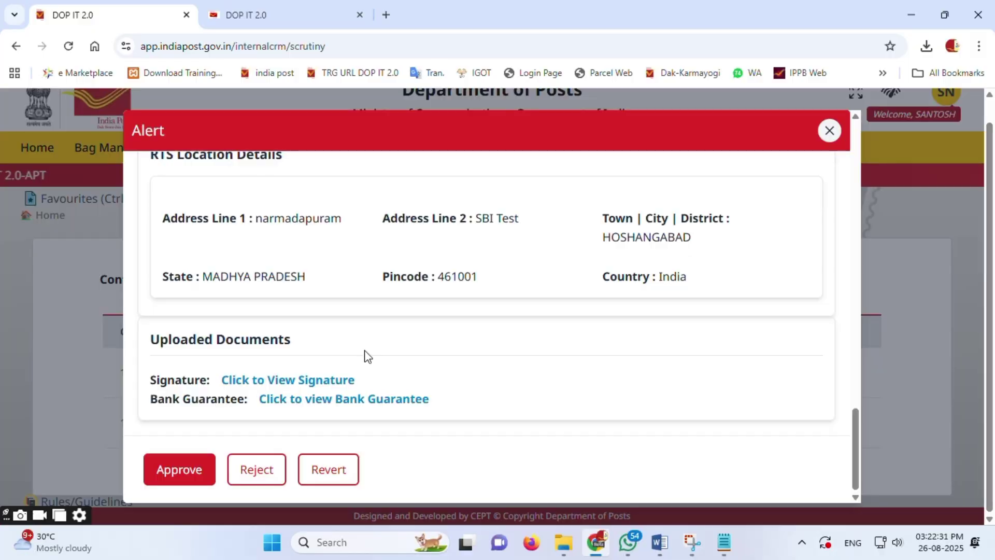
{"action": "left_click", "coordinate": [370, 400]}
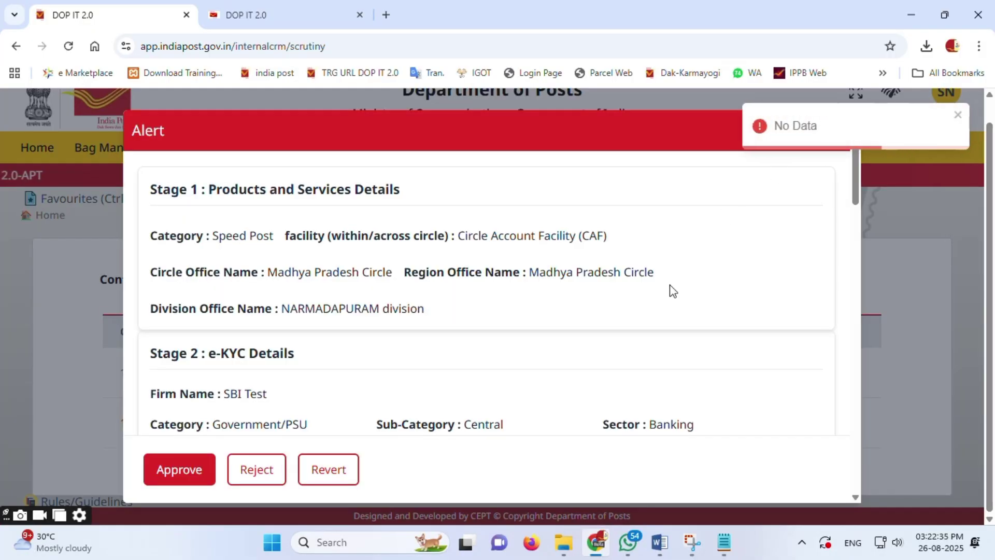
{"action": "scroll", "coordinate": [679, 288], "scroll_direction": "down", "scroll_amount": 5}
{"action": "scroll", "coordinate": [415, 306], "scroll_direction": "down", "scroll_amount": 10}
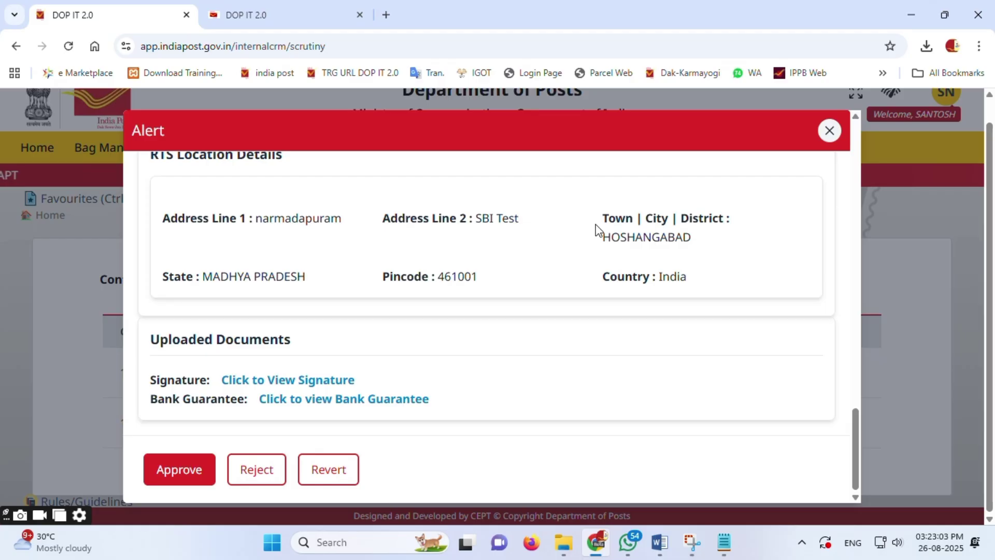
{"action": "scroll", "coordinate": [560, 273], "scroll_direction": "up", "scroll_amount": 1}
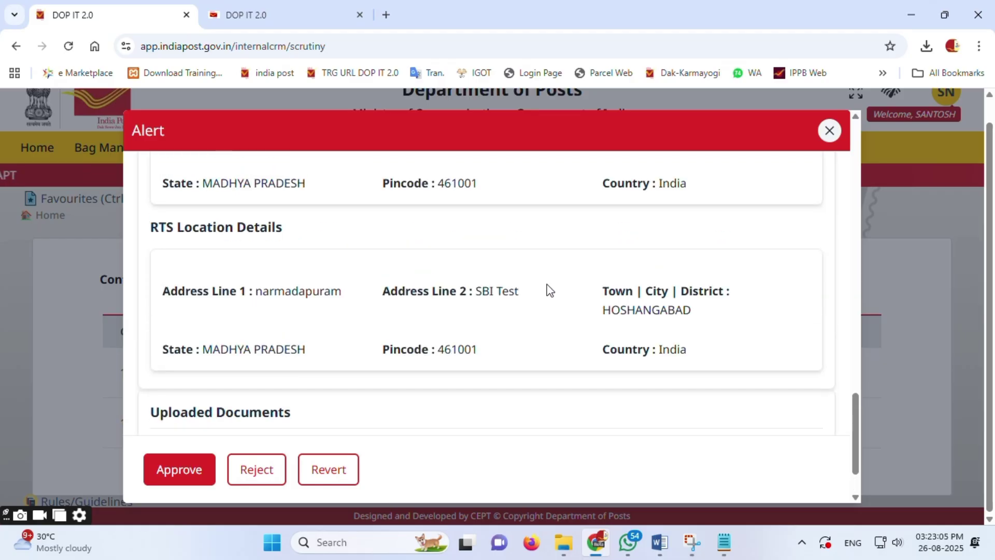
{"action": "scroll", "coordinate": [527, 311], "scroll_direction": "down", "scroll_amount": 1}
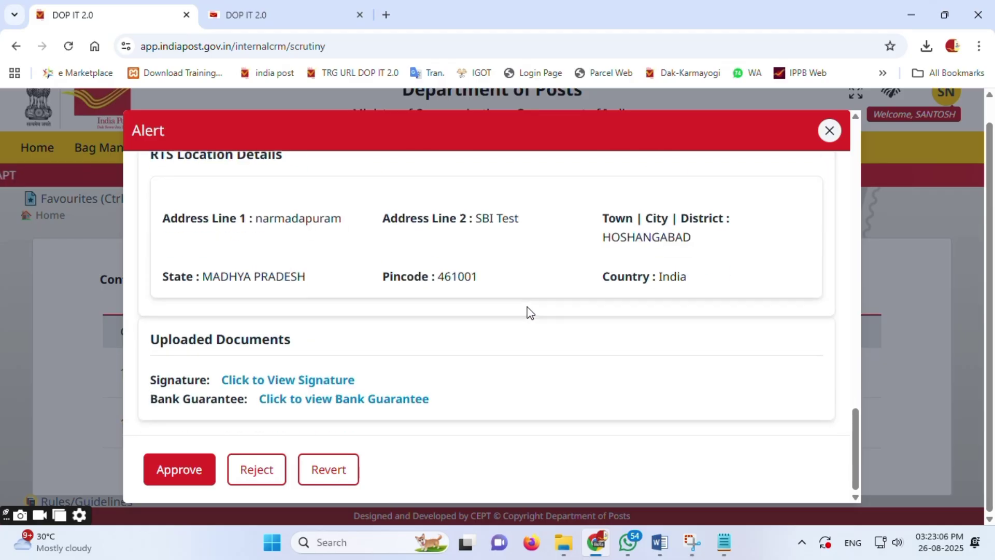
Step: Revert the SBI Test contract with the remark 'please modify Test BNPL hai' and acknowledge the Contract Reverted confirmation
{"action": "left_click", "coordinate": [342, 471]}
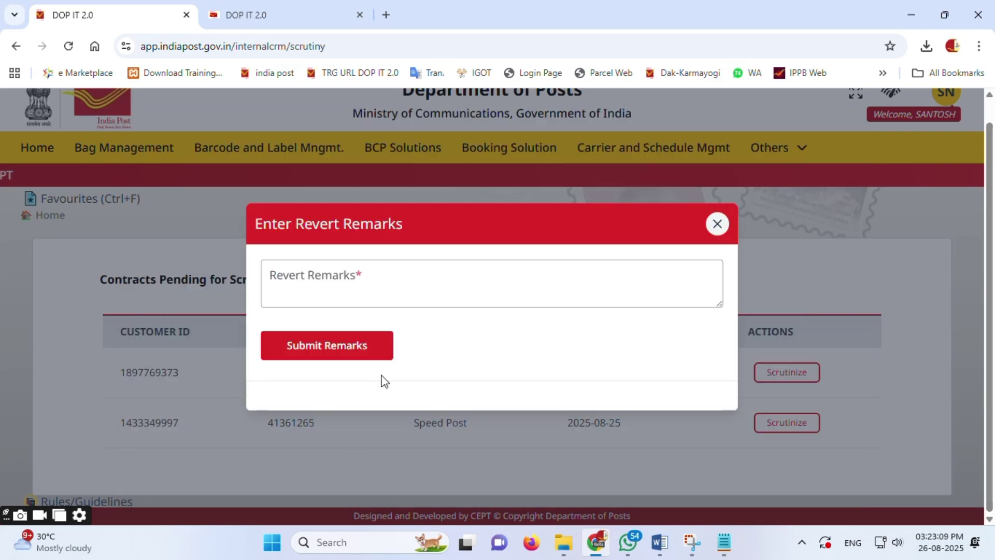
{"action": "left_click", "coordinate": [373, 279]}
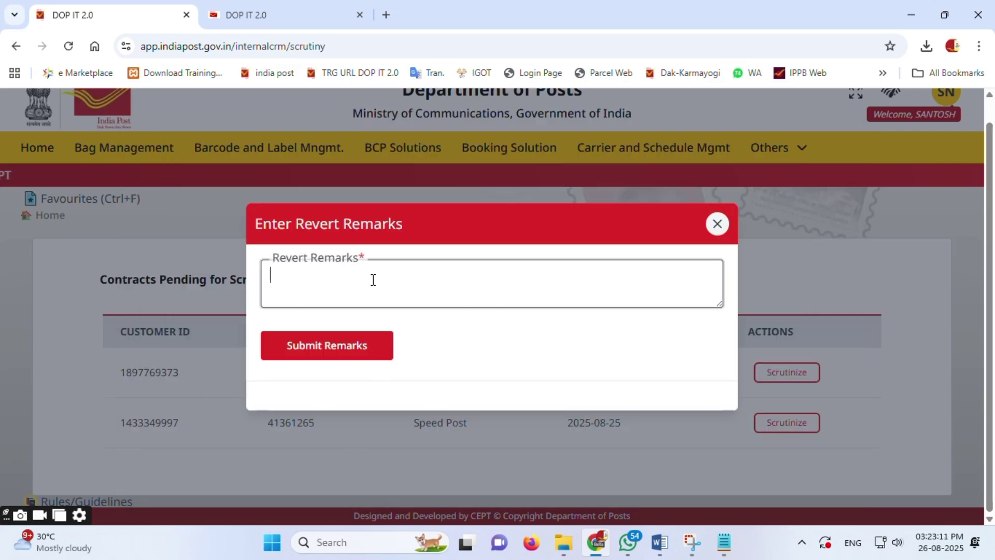
{"action": "type", "text": "please modi"}
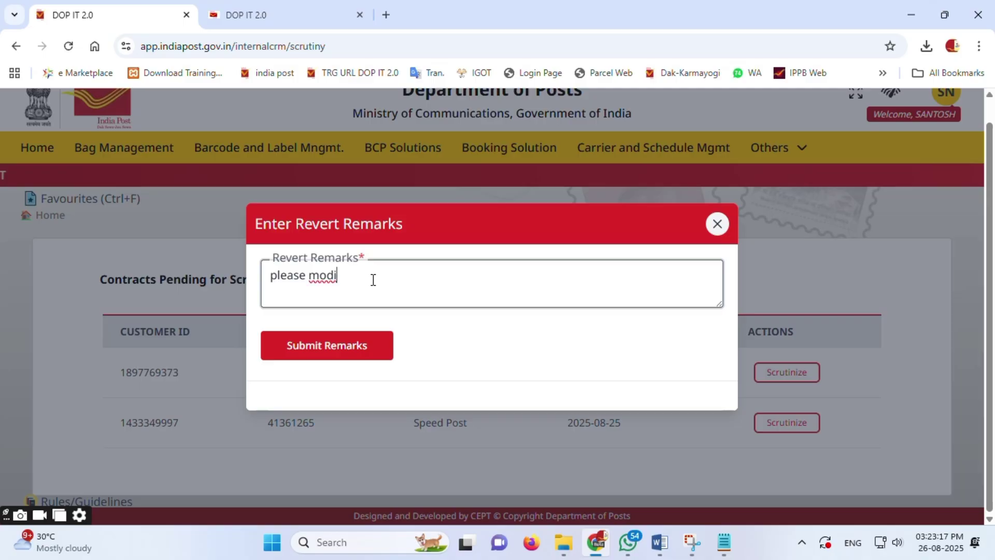
{"action": "type", "text": "fy Te"}
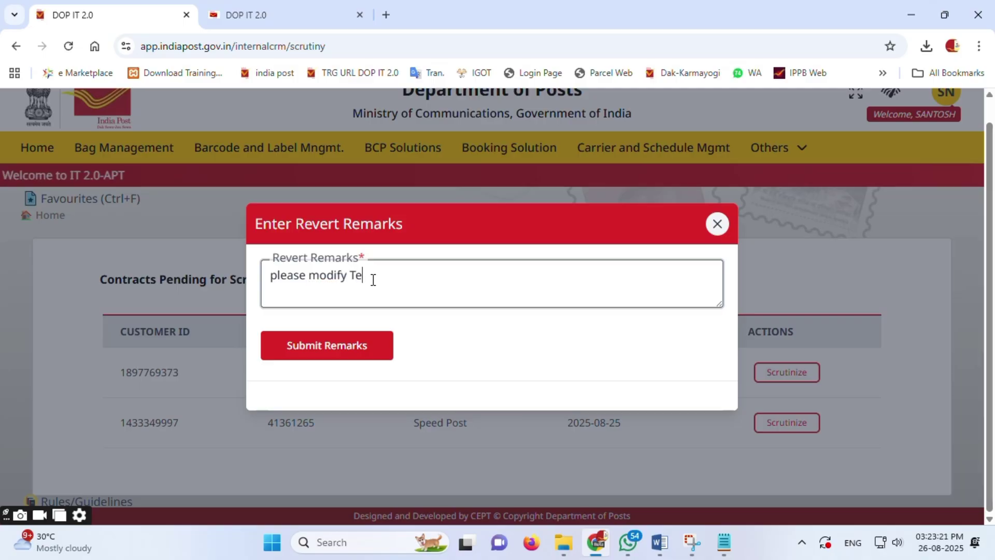
{"action": "type", "text": "st"}
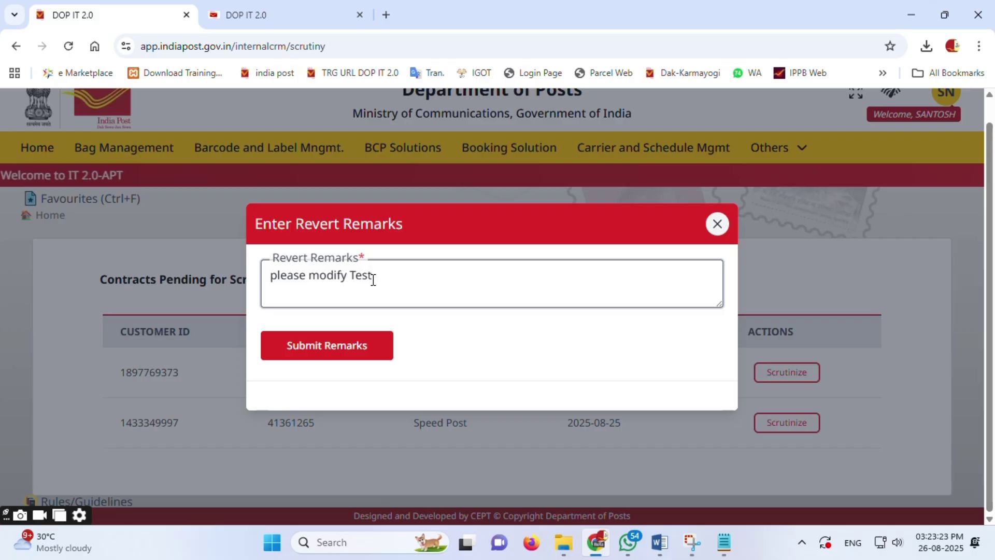
{"action": "type", "text": " BN"}
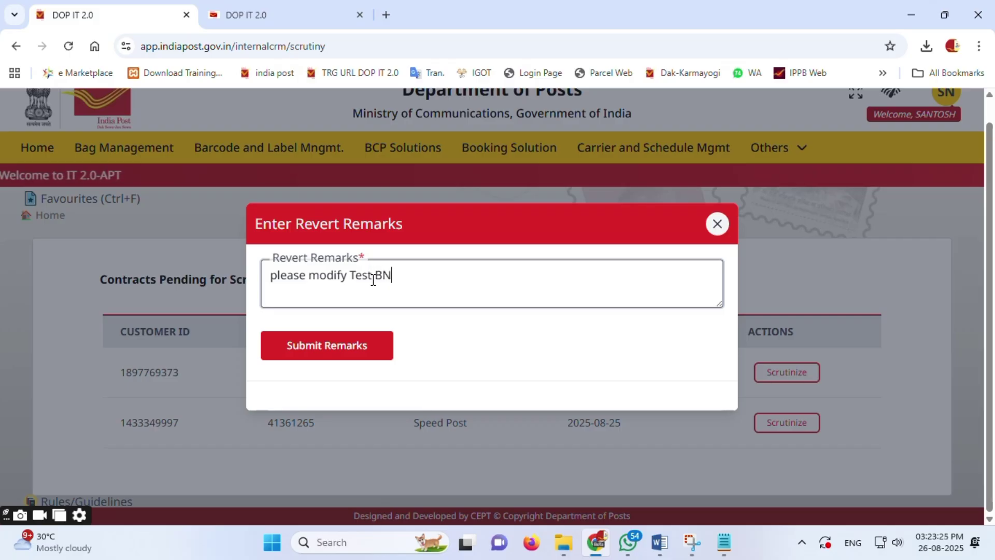
{"action": "type", "text": "PL hai"}
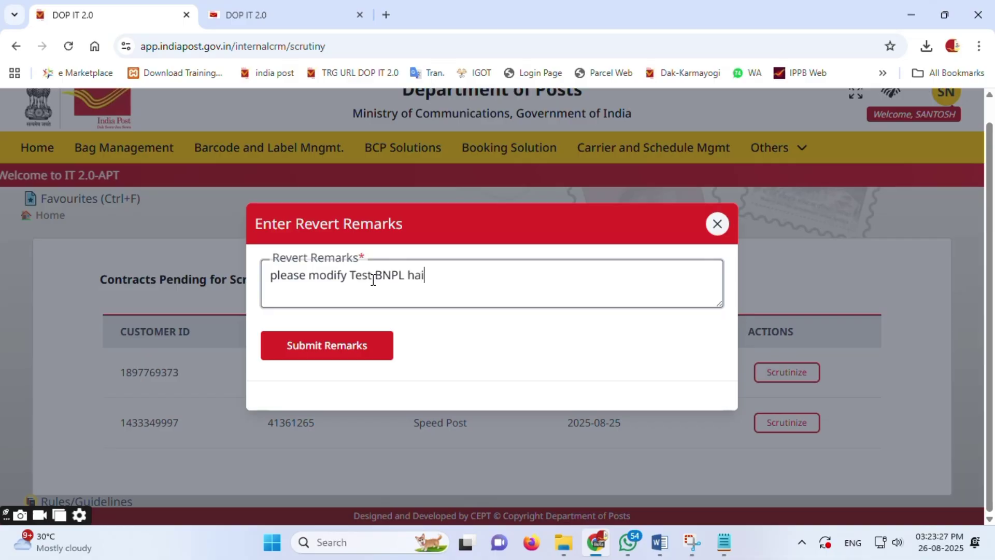
{"action": "left_click", "coordinate": [332, 353]}
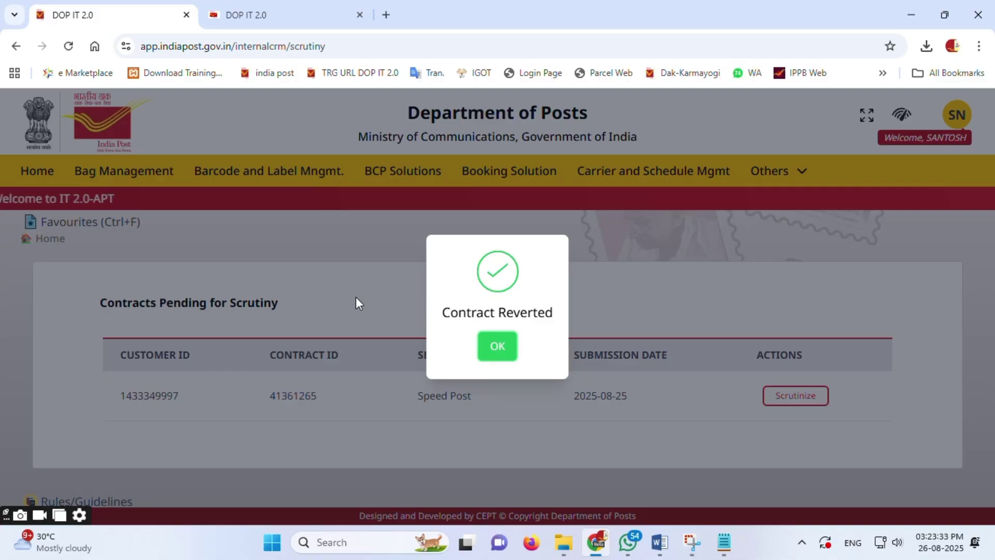
{"action": "left_click", "coordinate": [489, 345]}
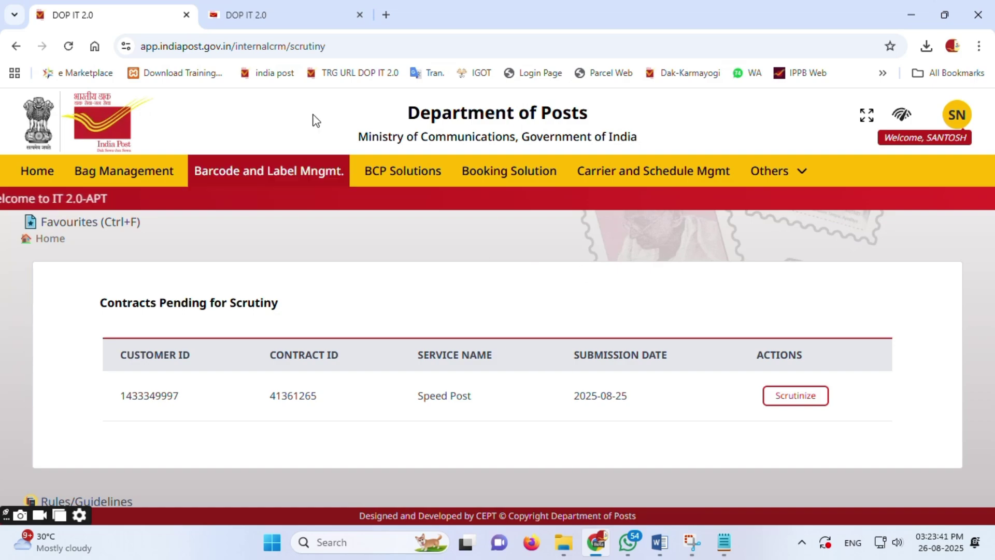
Step: Switch to the customer-side tab and return to the Self-Service home page
{"action": "left_click", "coordinate": [298, 19]}
{"action": "scroll", "coordinate": [140, 219], "scroll_direction": "up", "scroll_amount": 3}
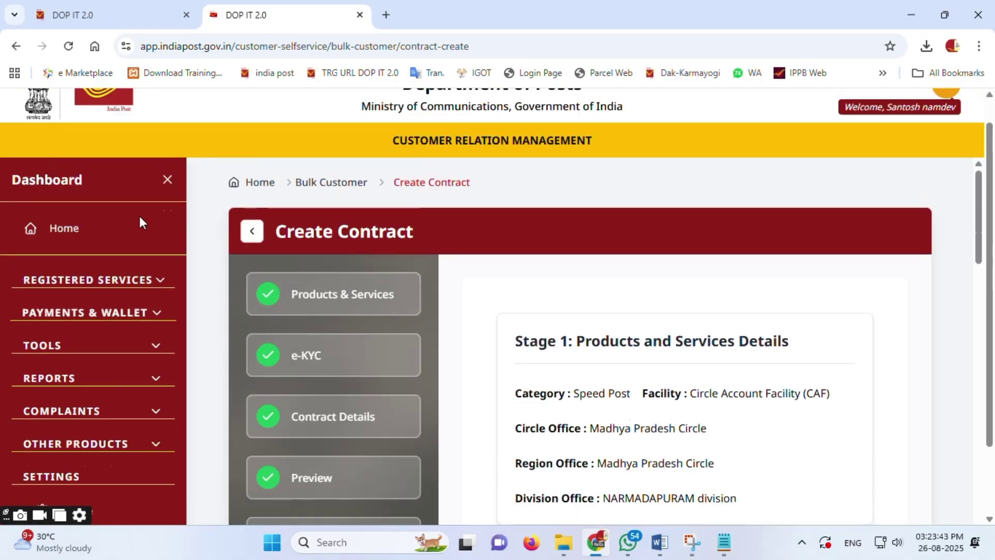
{"action": "left_click", "coordinate": [63, 261]}
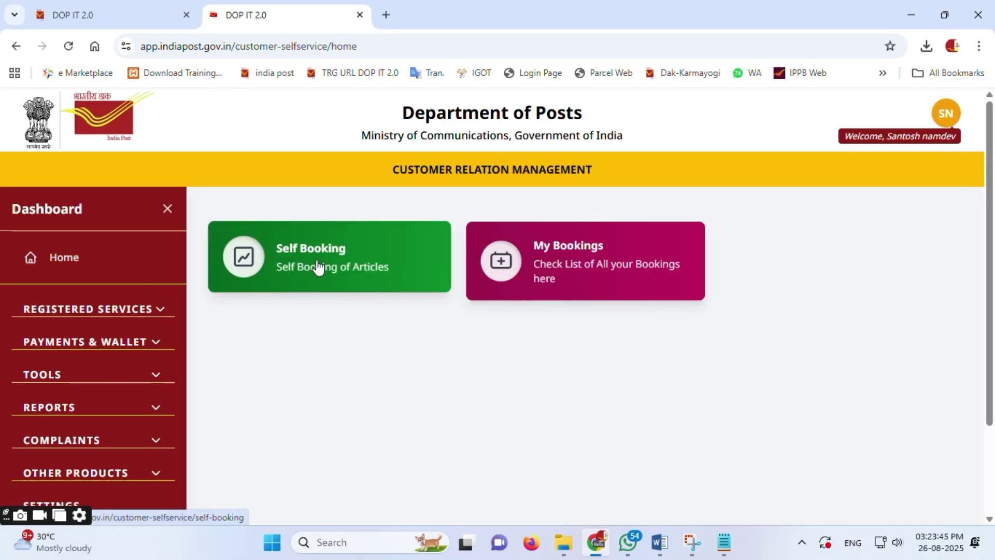
Step: Go to Registered Services > Bulk Customer and start Create Contract
{"action": "left_click", "coordinate": [129, 311]}
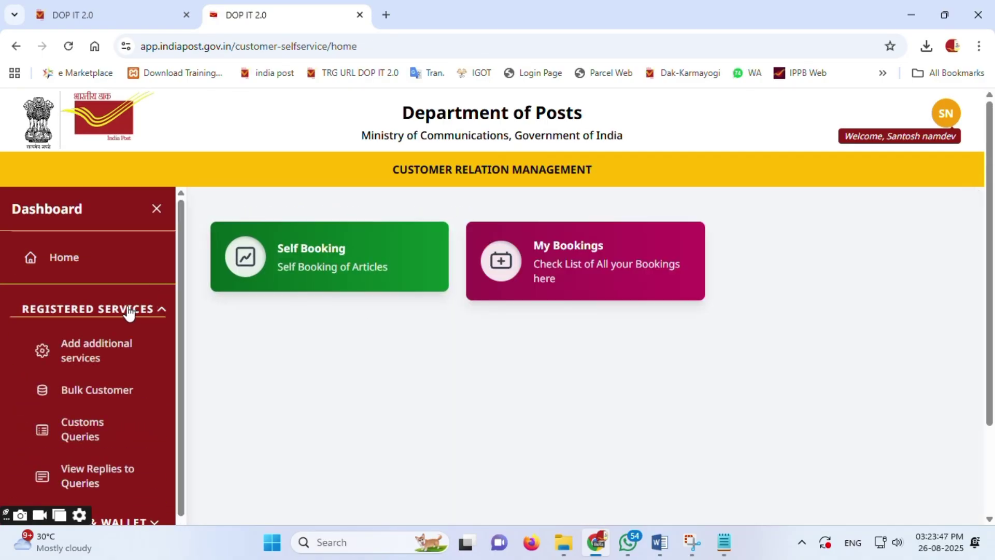
{"action": "left_click", "coordinate": [120, 391]}
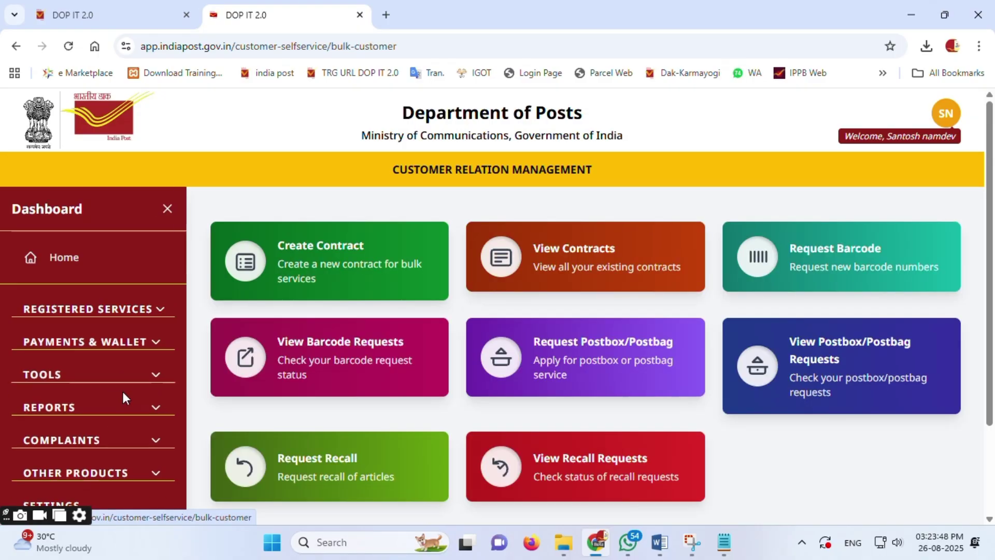
{"action": "left_click", "coordinate": [356, 267]}
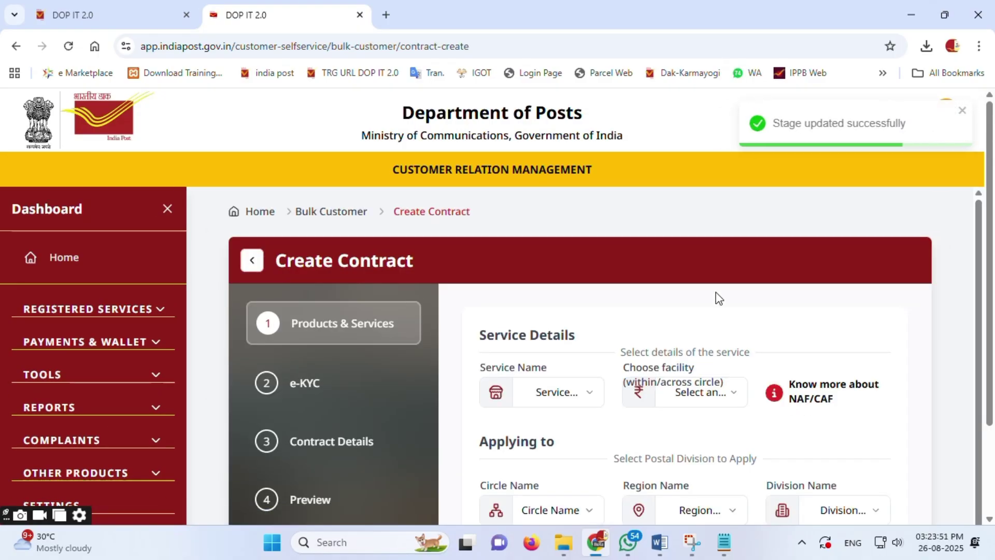
{"action": "scroll", "coordinate": [717, 315], "scroll_direction": "down", "scroll_amount": 2}
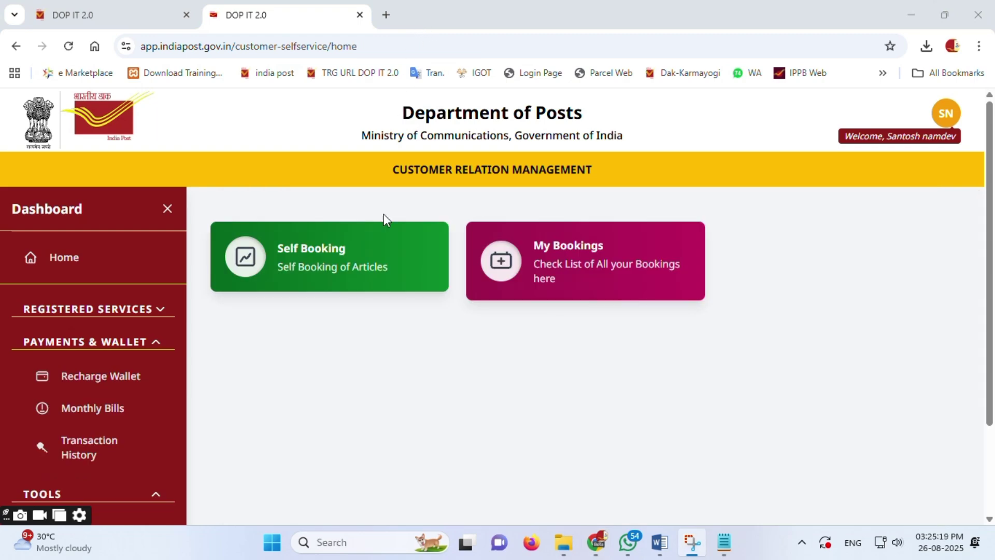
Step: Open Registered Services > Bulk Customer > View Contracts and show the Reverted contracts
{"action": "scroll", "coordinate": [127, 317], "scroll_direction": "down", "scroll_amount": 1}
{"action": "scroll", "coordinate": [127, 317], "scroll_direction": "up", "scroll_amount": 1}
{"action": "left_click", "coordinate": [127, 311]}
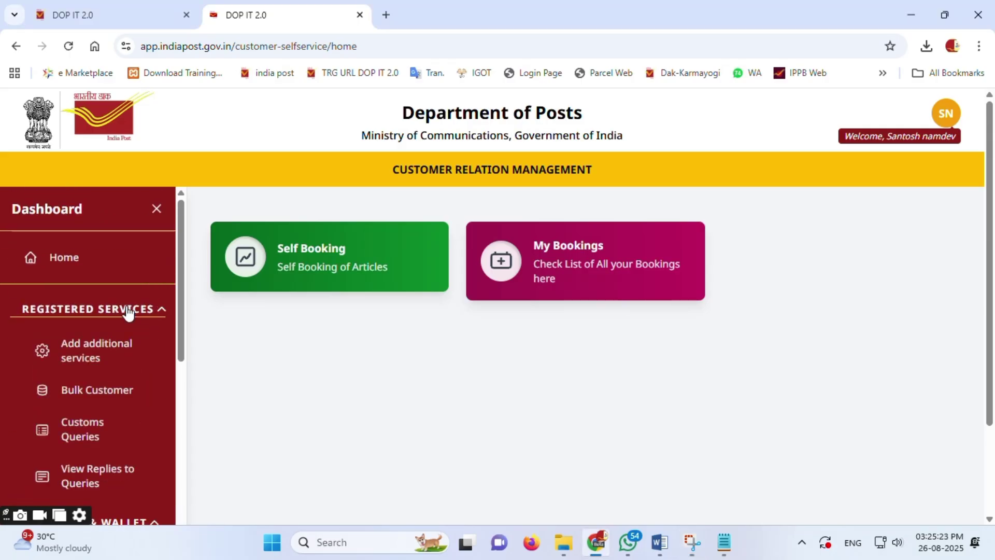
{"action": "left_click", "coordinate": [121, 397]}
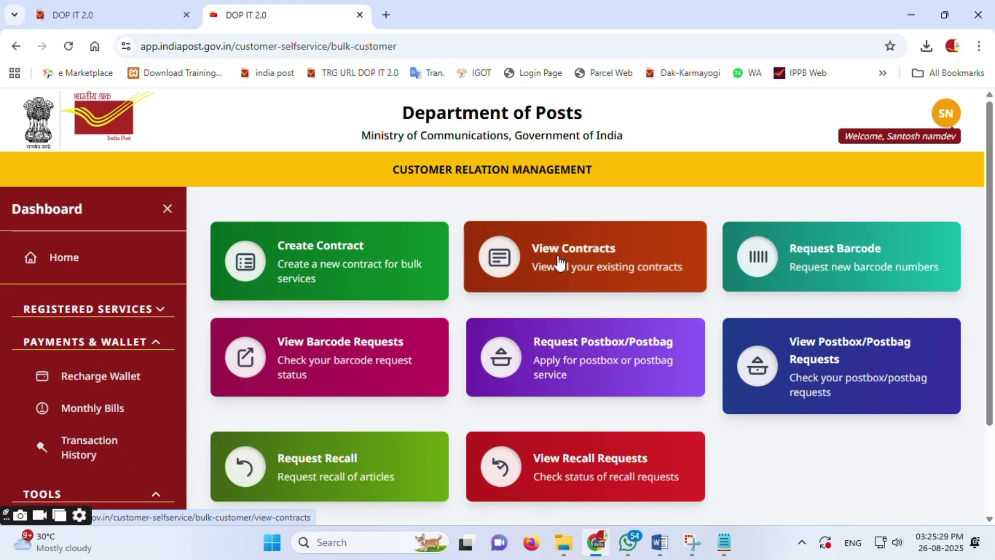
{"action": "left_click", "coordinate": [600, 273]}
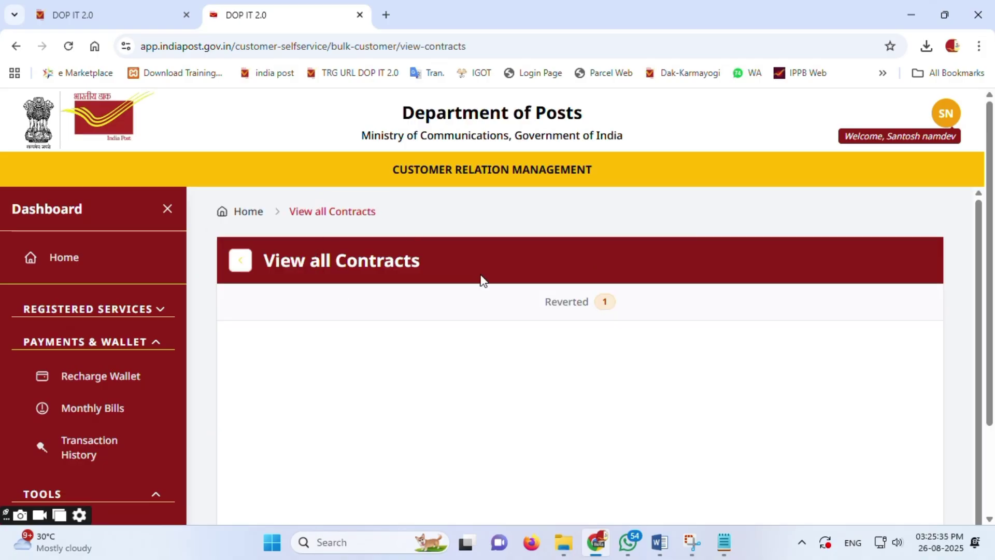
{"action": "left_click", "coordinate": [601, 306]}
Step: Highlight the reverted contract's ID, review its details and remarks, then close the preview
{"action": "scroll", "coordinate": [498, 337], "scroll_direction": "down", "scroll_amount": 1}
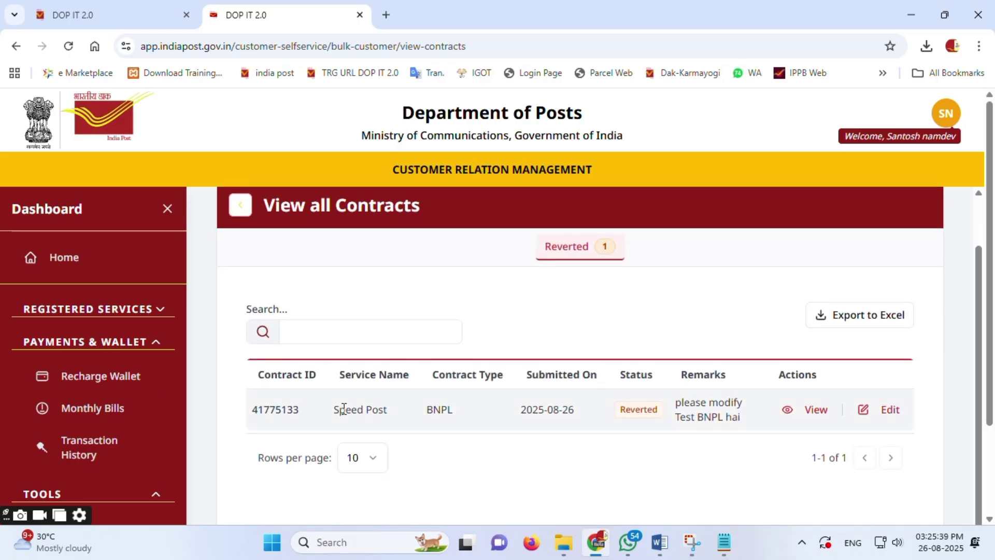
{"action": "left_click_drag", "start_coordinate": [315, 415], "coordinate": [269, 410]}
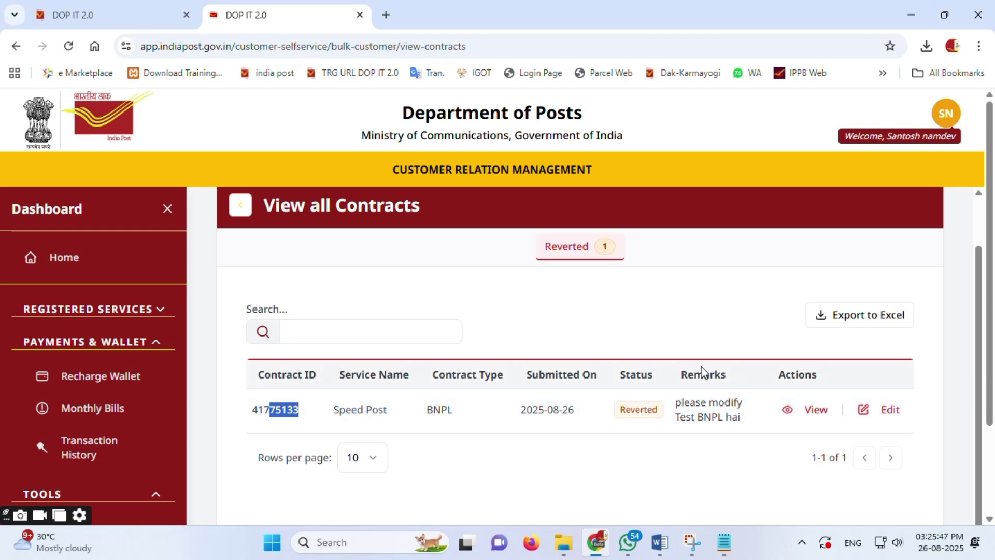
{"action": "left_click", "coordinate": [817, 415]}
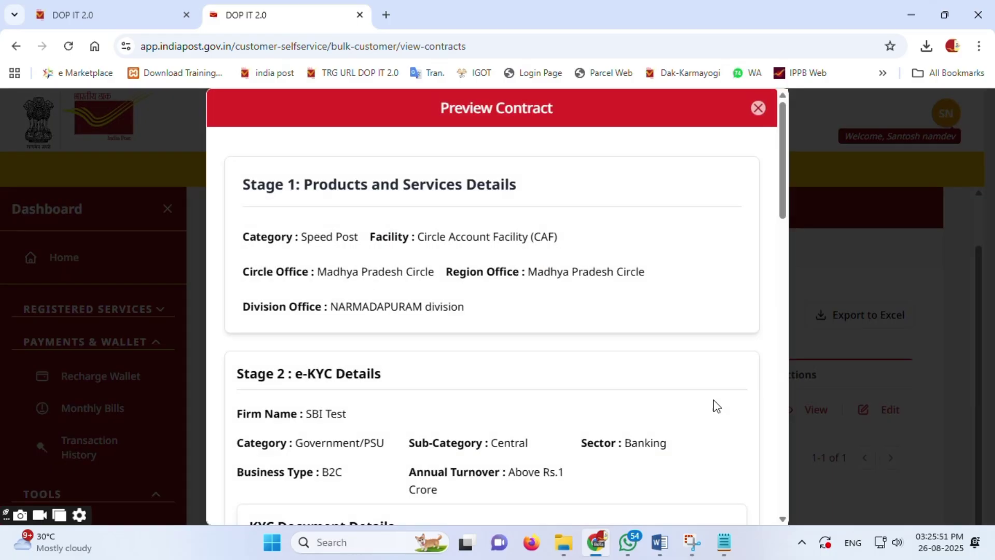
{"action": "scroll", "coordinate": [679, 400], "scroll_direction": "down", "scroll_amount": 8}
{"action": "scroll", "coordinate": [678, 400], "scroll_direction": "down", "scroll_amount": 5}
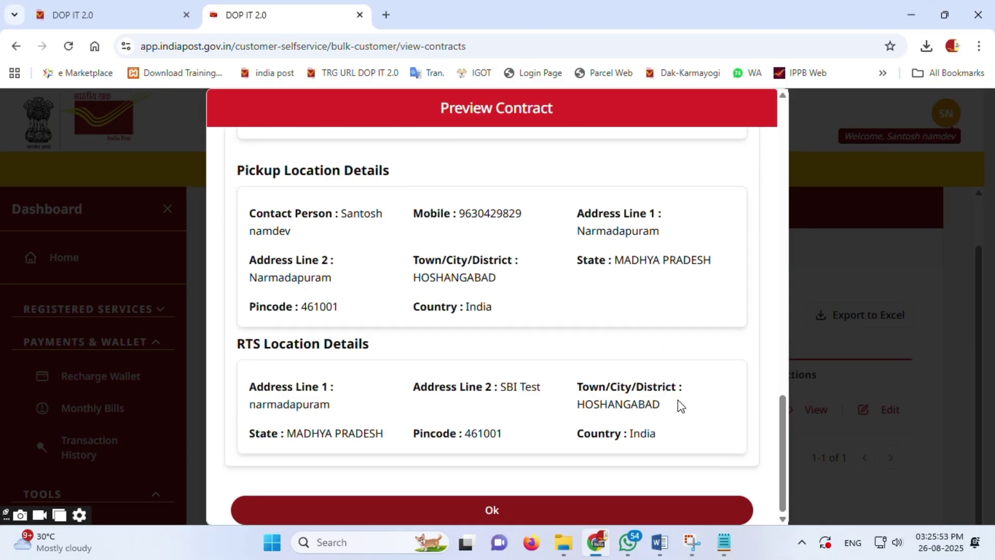
{"action": "left_click", "coordinate": [520, 513]}
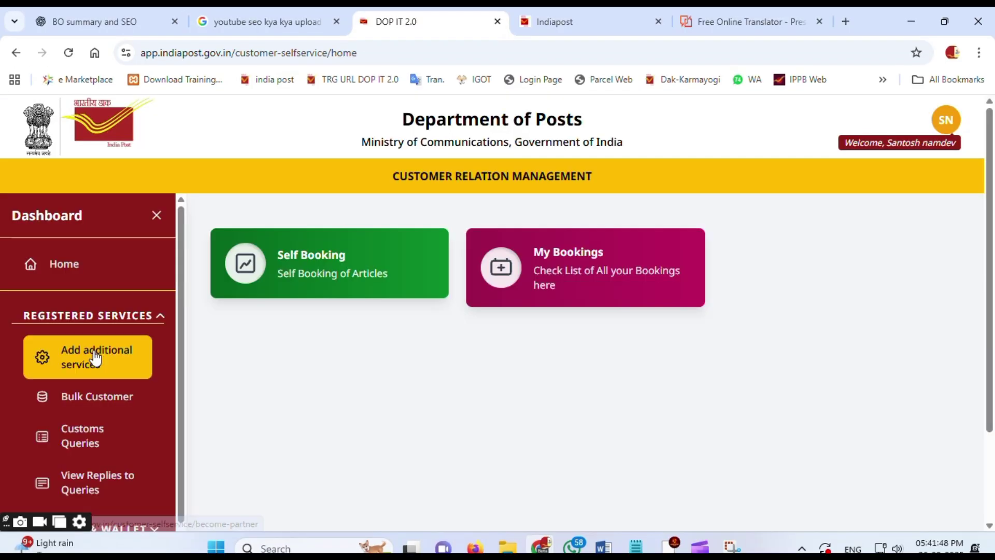
Step: Navigate back to Bulk Customer > View Contracts and reopen the reverted contract for editing
{"action": "left_click", "coordinate": [93, 358]}
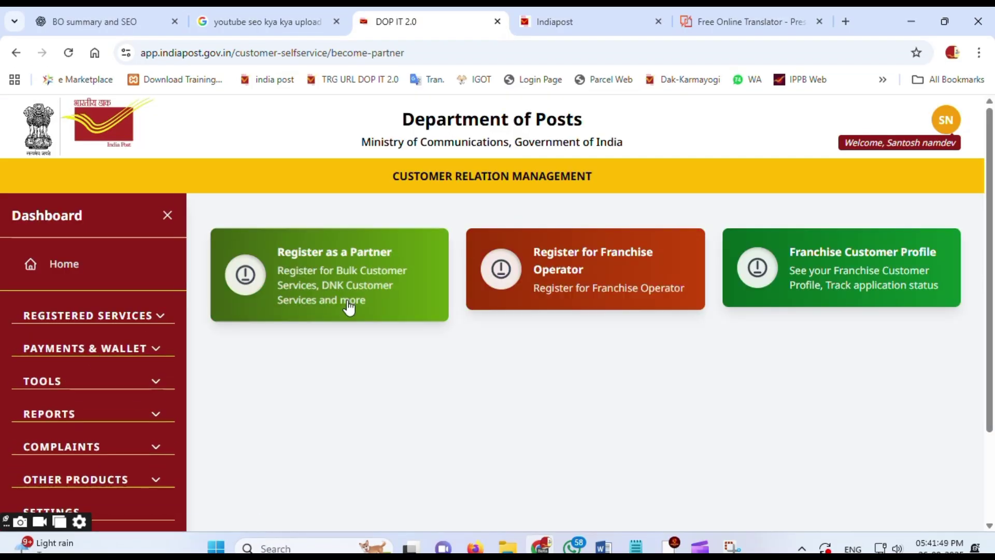
{"action": "left_click", "coordinate": [332, 255]}
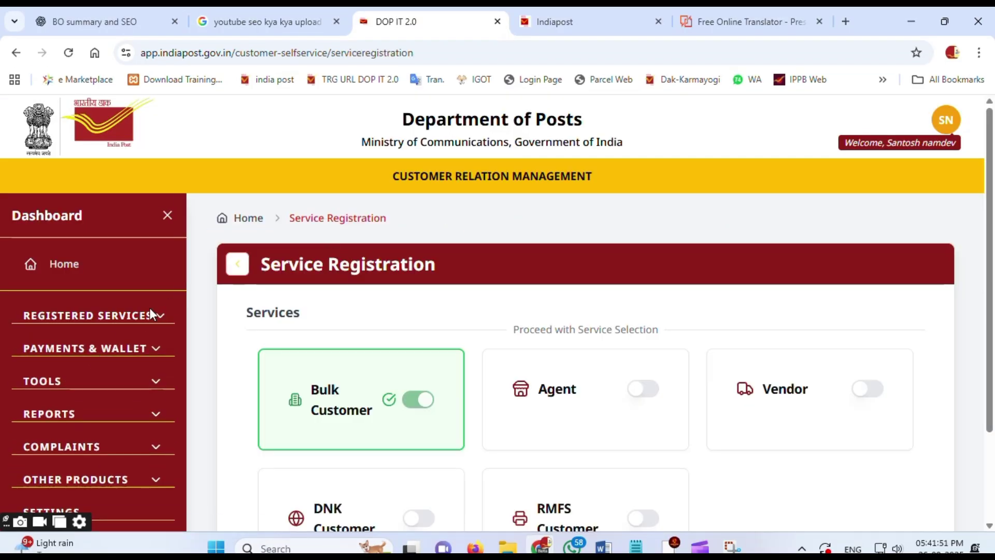
{"action": "left_click", "coordinate": [89, 320]}
{"action": "left_click", "coordinate": [104, 407]}
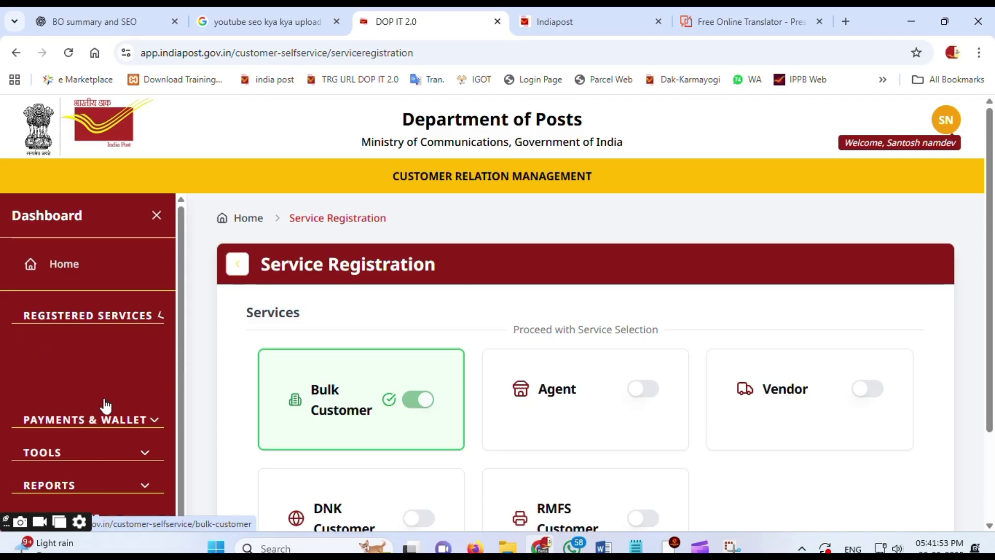
{"action": "left_click", "coordinate": [569, 266]}
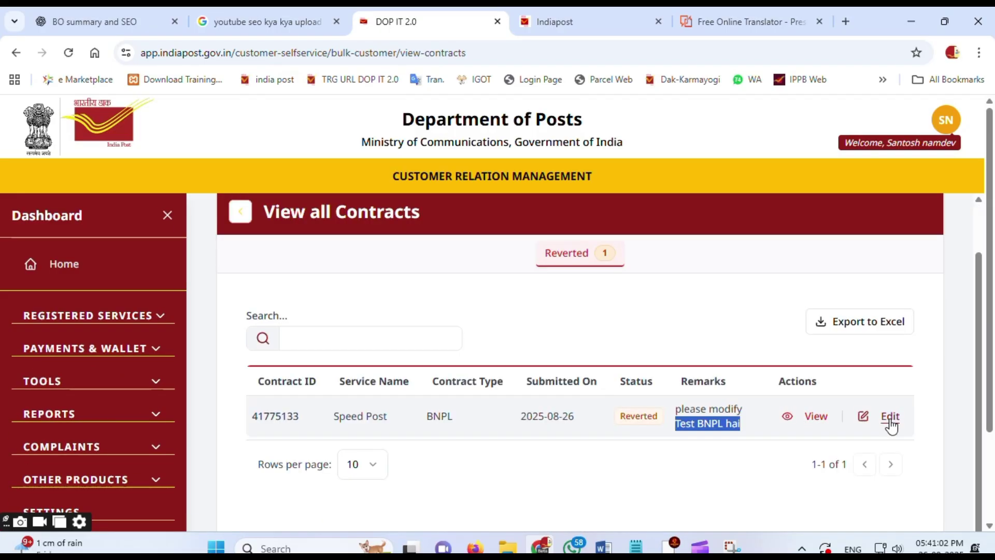
{"action": "left_click", "coordinate": [889, 417]}
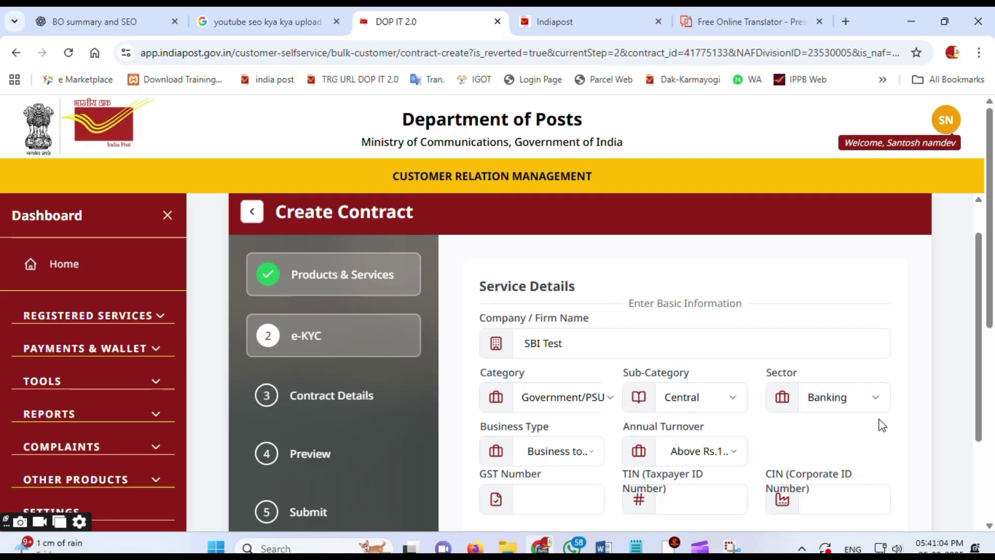
Step: Highlight the stage names: Products & Services, e-KYC, Contract Details, Preview and Submit
{"action": "left_click_drag", "start_coordinate": [293, 274], "coordinate": [346, 317]}
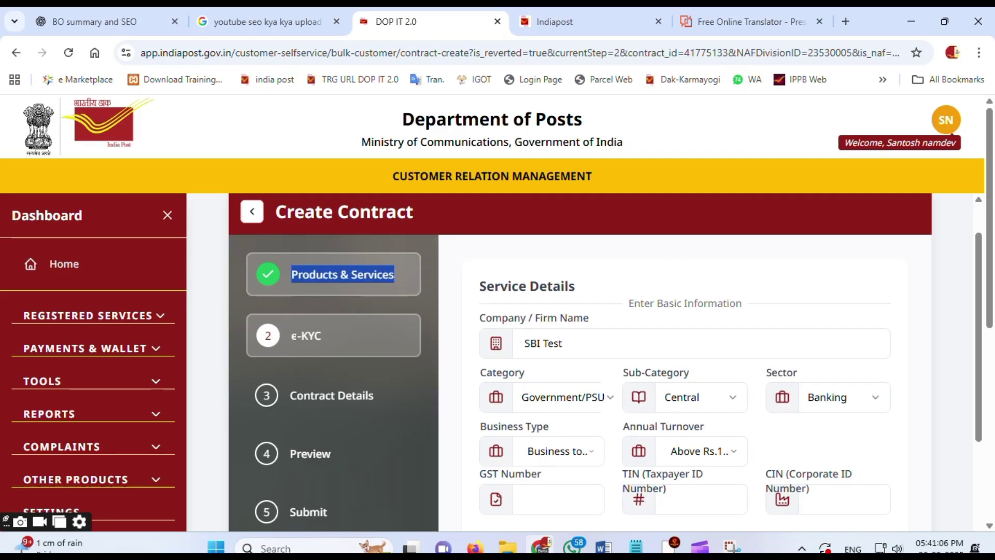
{"action": "left_click_drag", "start_coordinate": [292, 335], "coordinate": [322, 336]}
{"action": "left_click_drag", "start_coordinate": [296, 395], "coordinate": [366, 396]}
{"action": "left_click_drag", "start_coordinate": [290, 454], "coordinate": [341, 456]}
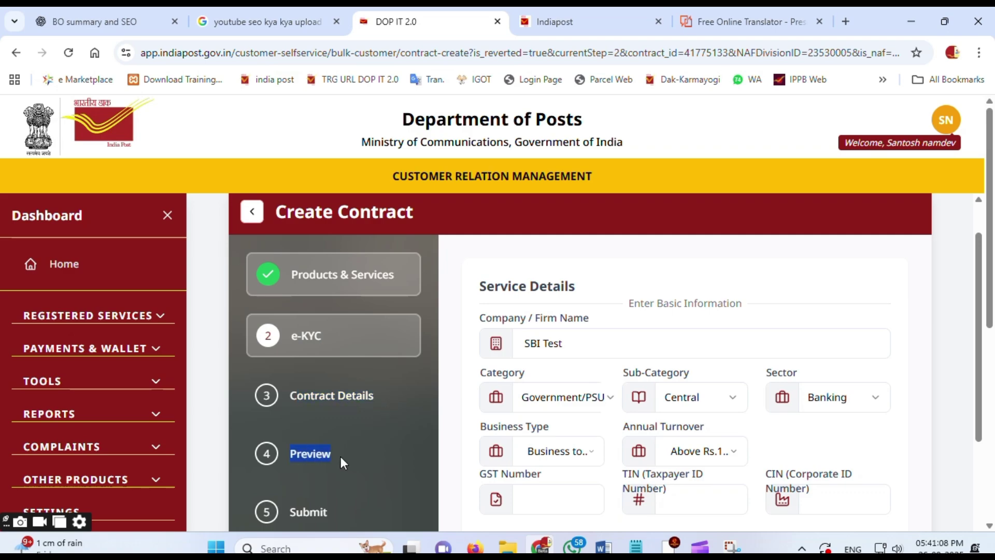
{"action": "left_click_drag", "start_coordinate": [291, 512], "coordinate": [368, 514]}
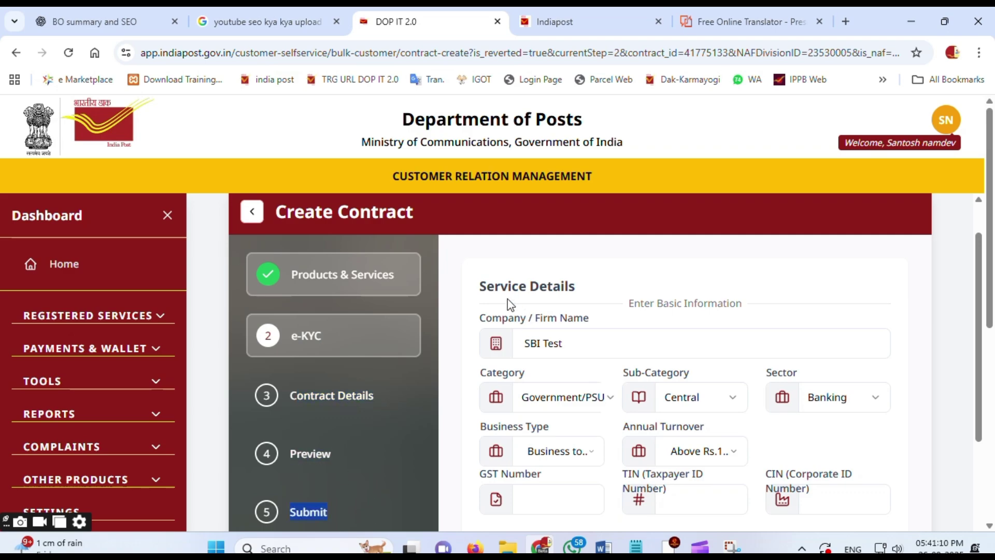
Step: Review the e-KYC form, including Contact Details, and save it to resubmit Stage 2
{"action": "left_click_drag", "start_coordinate": [523, 343], "coordinate": [577, 366]}
{"action": "scroll", "coordinate": [577, 367], "scroll_direction": "down", "scroll_amount": 1}
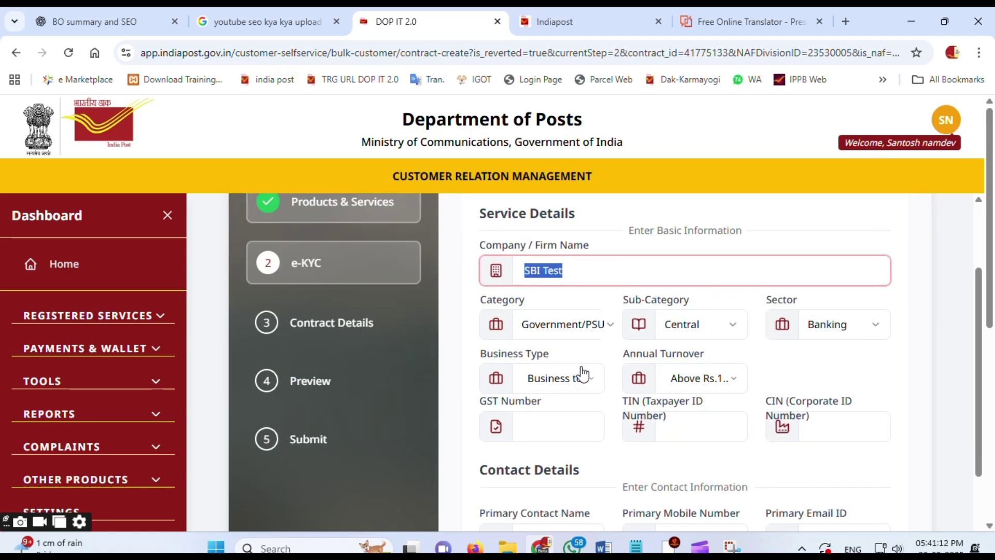
{"action": "left_click_drag", "start_coordinate": [488, 222], "coordinate": [598, 219]}
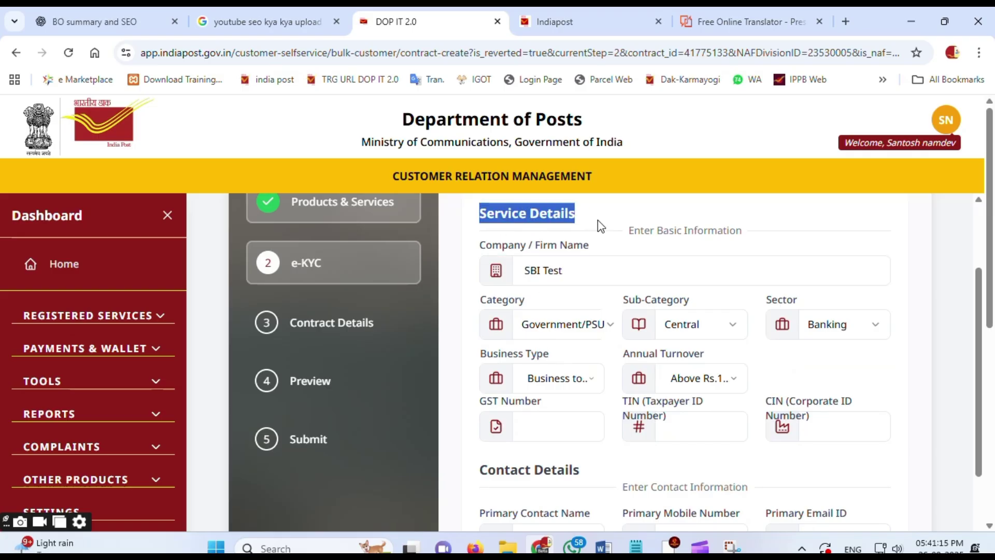
{"action": "scroll", "coordinate": [584, 393], "scroll_direction": "down", "scroll_amount": 4}
{"action": "left_click_drag", "start_coordinate": [477, 250], "coordinate": [593, 255]}
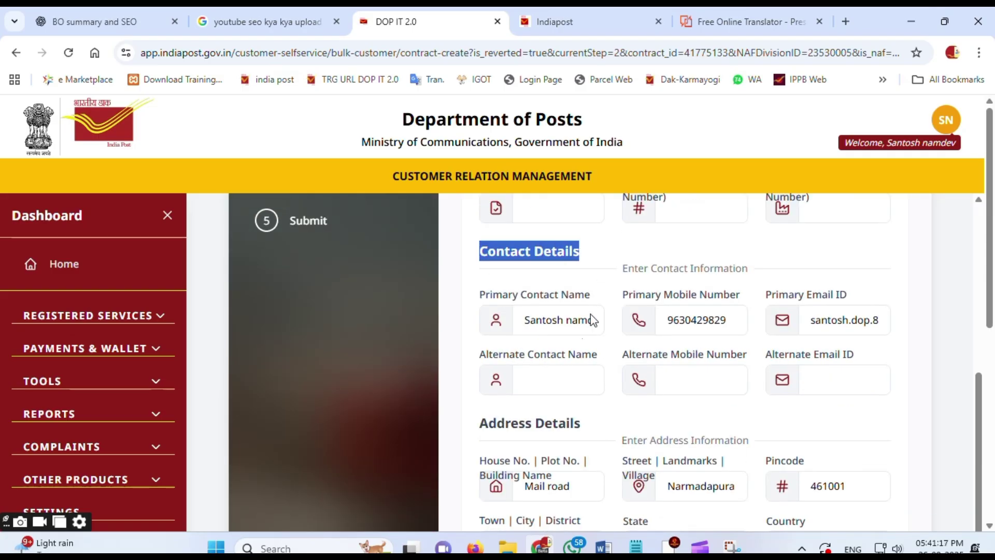
{"action": "scroll", "coordinate": [500, 366], "scroll_direction": "down", "scroll_amount": 1}
{"action": "left_click_drag", "start_coordinate": [484, 352], "coordinate": [606, 359]}
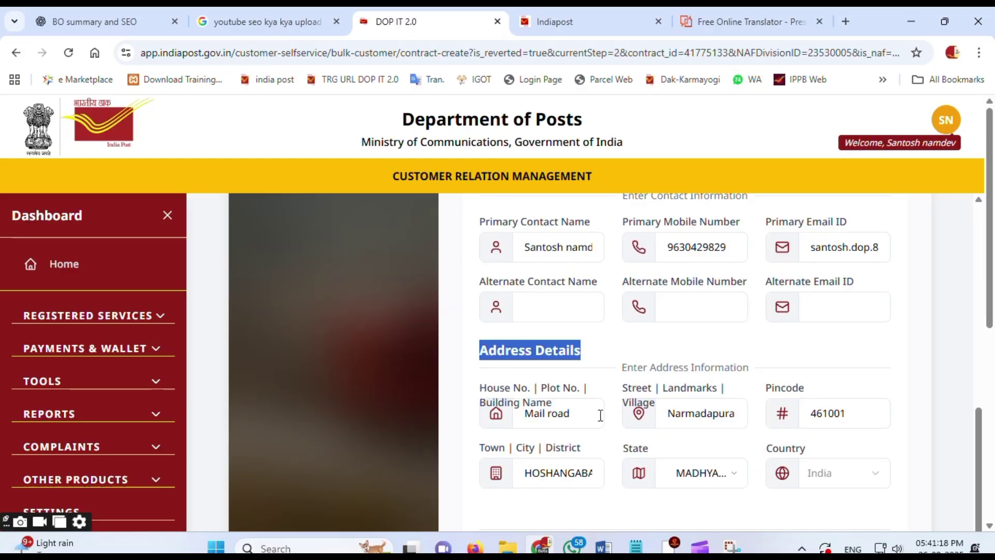
{"action": "scroll", "coordinate": [561, 403], "scroll_direction": "down", "scroll_amount": 4}
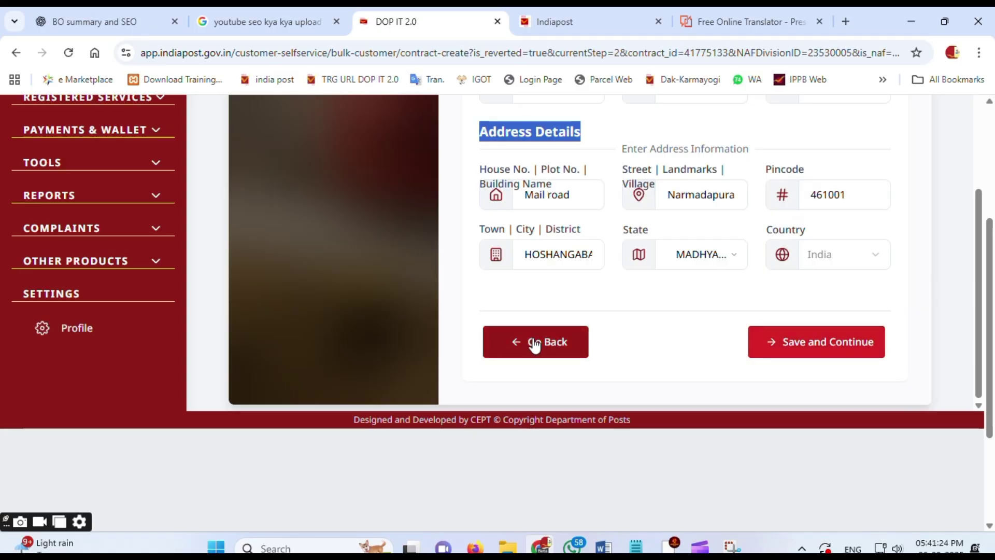
{"action": "left_click", "coordinate": [817, 342]}
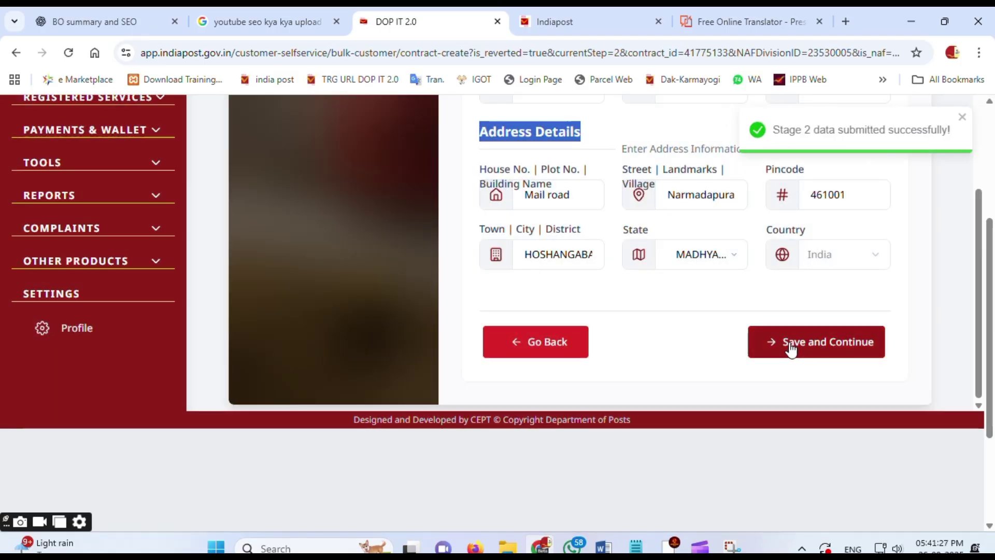